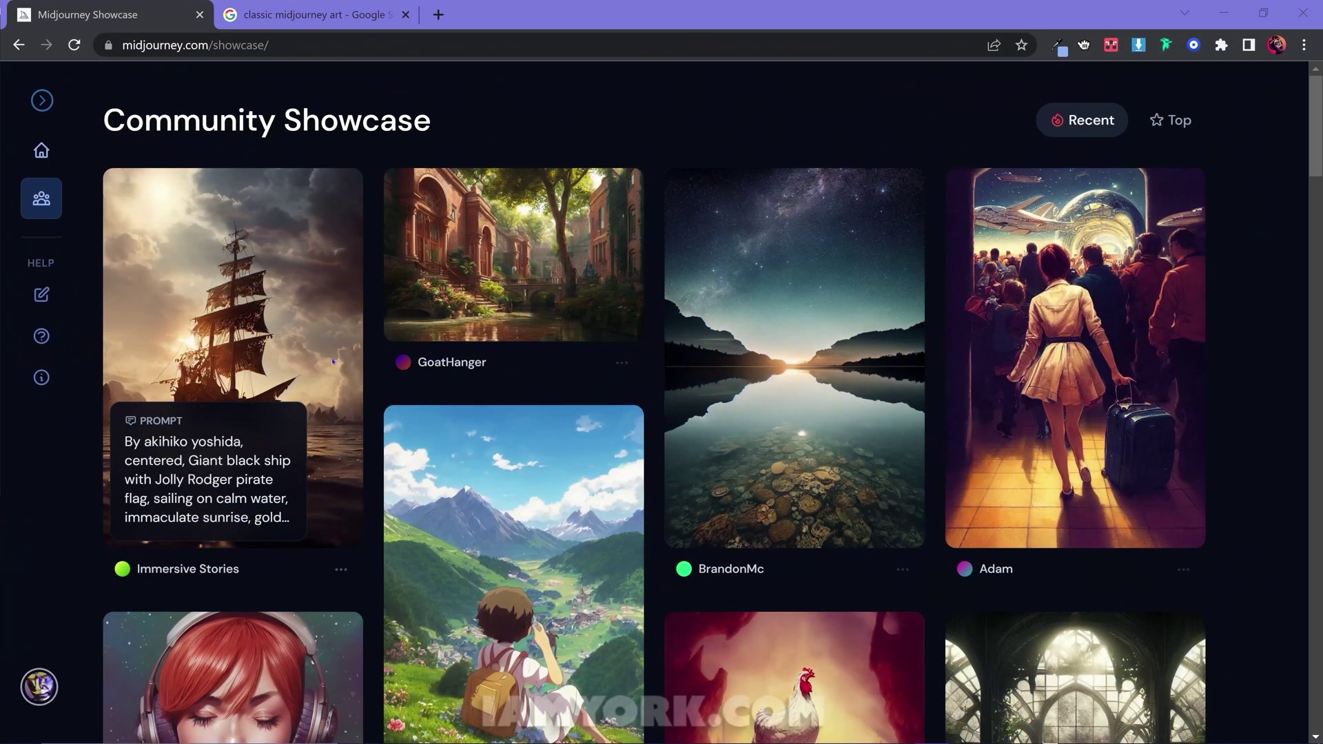
Browse the recent artworks and their prompts in the Midjourney Community Showcase
scroll(332, 360, "down", 4)
scroll(482, 379, "up", 4)
scroll(672, 398, "down", 3)
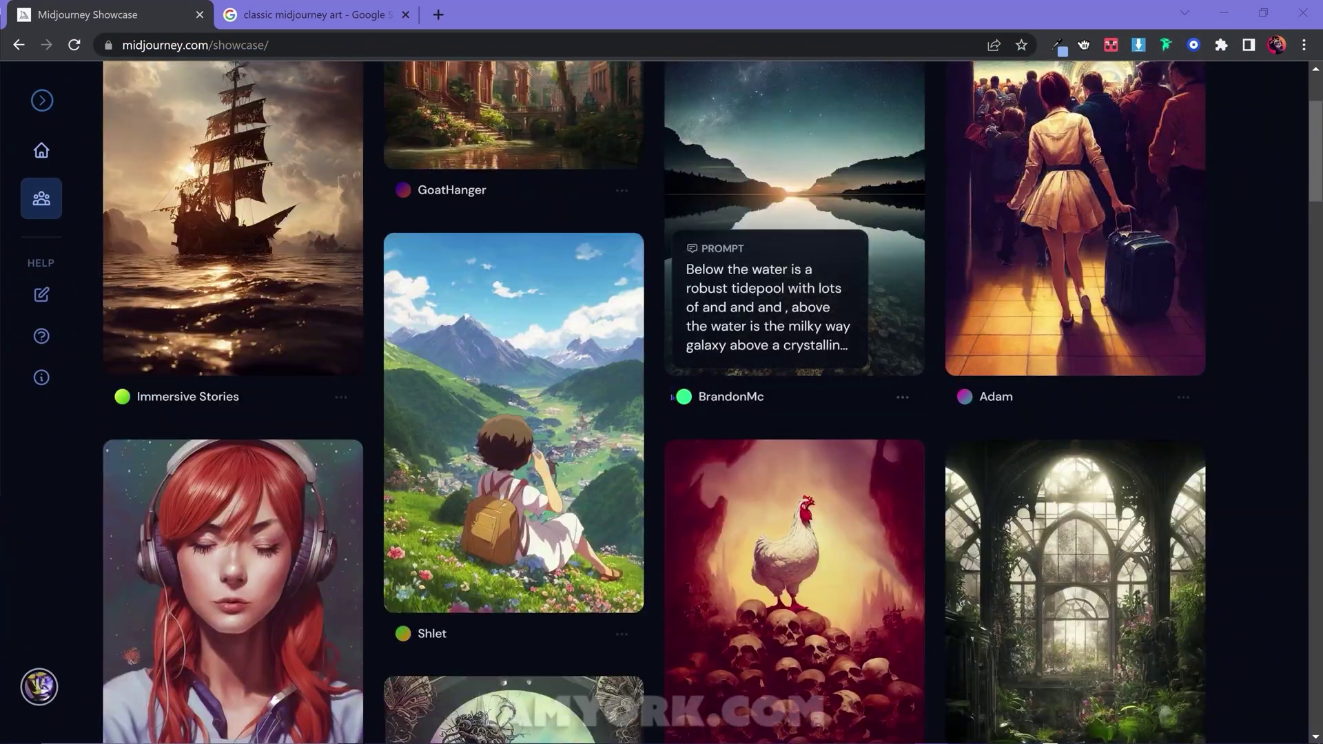
scroll(672, 397, "down", 10)
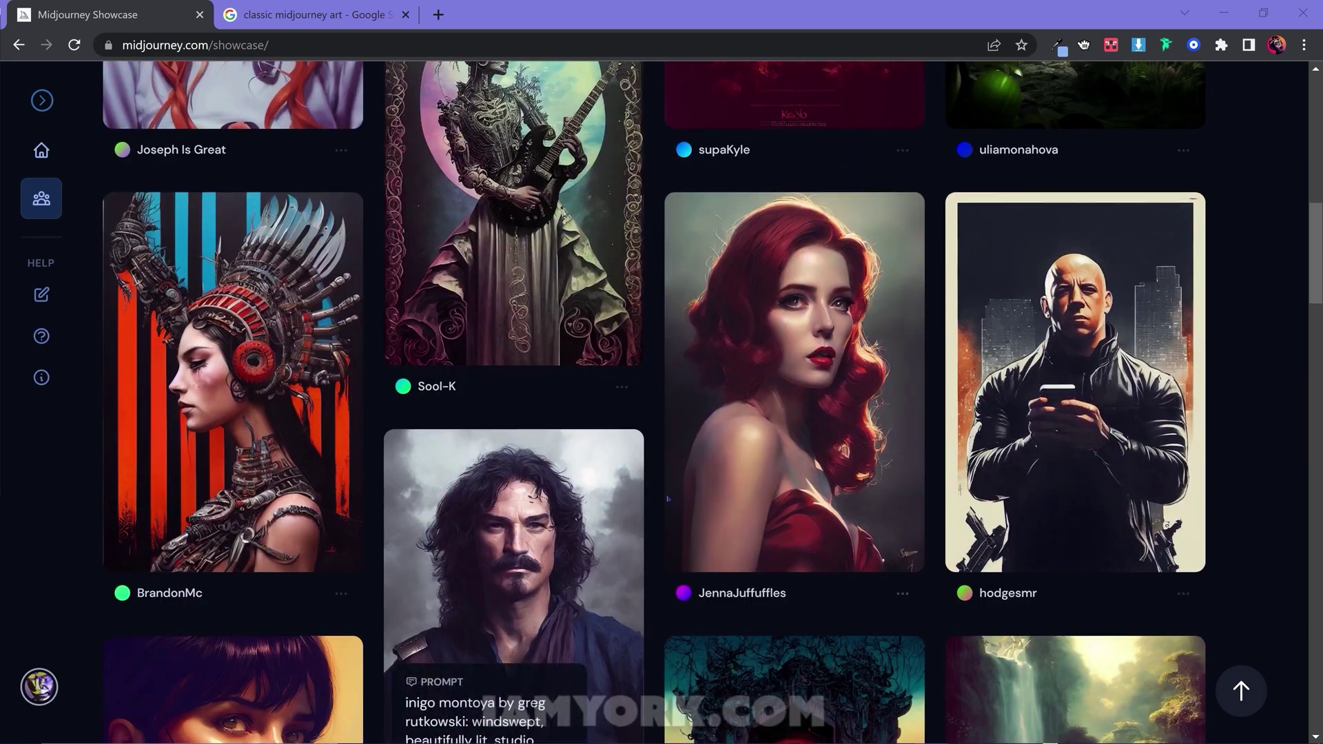
scroll(668, 499, "down", 7)
scroll(600, 382, "up", 20)
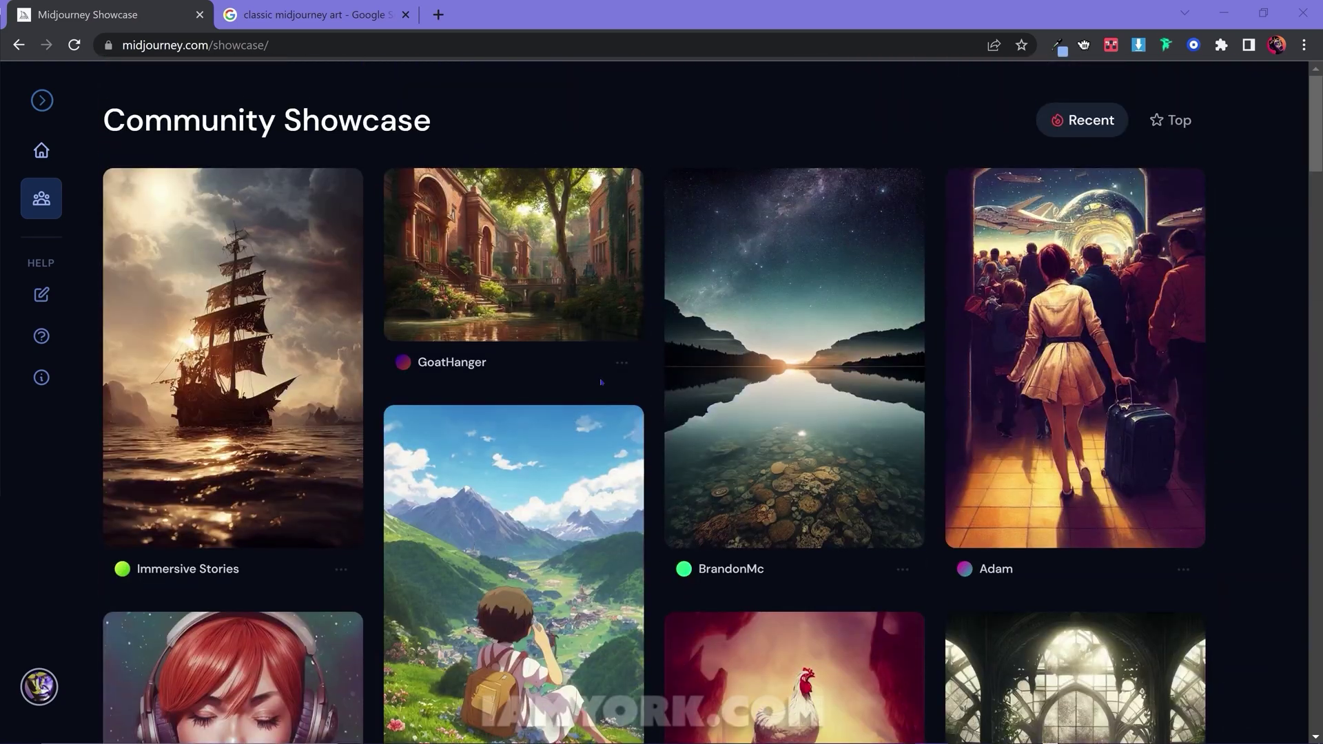
scroll(481, 360, "down", 6)
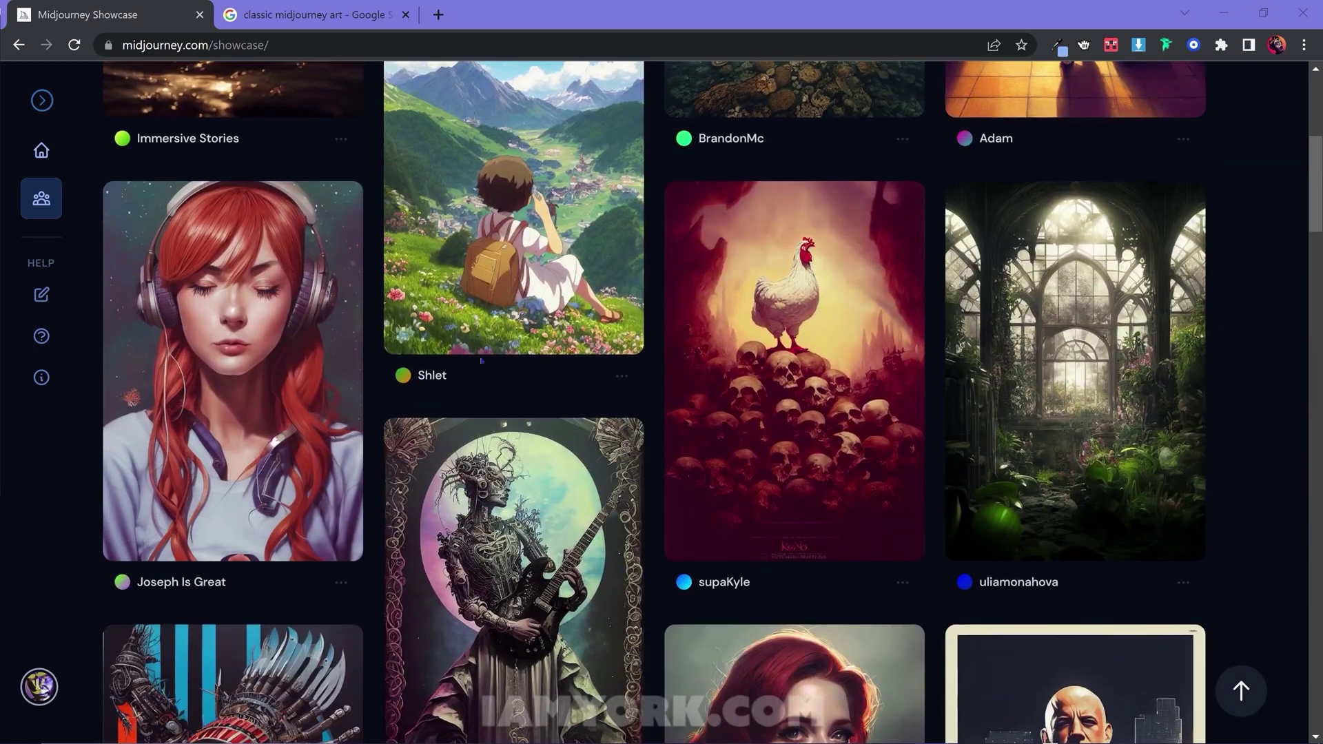
scroll(705, 391, "down", 5)
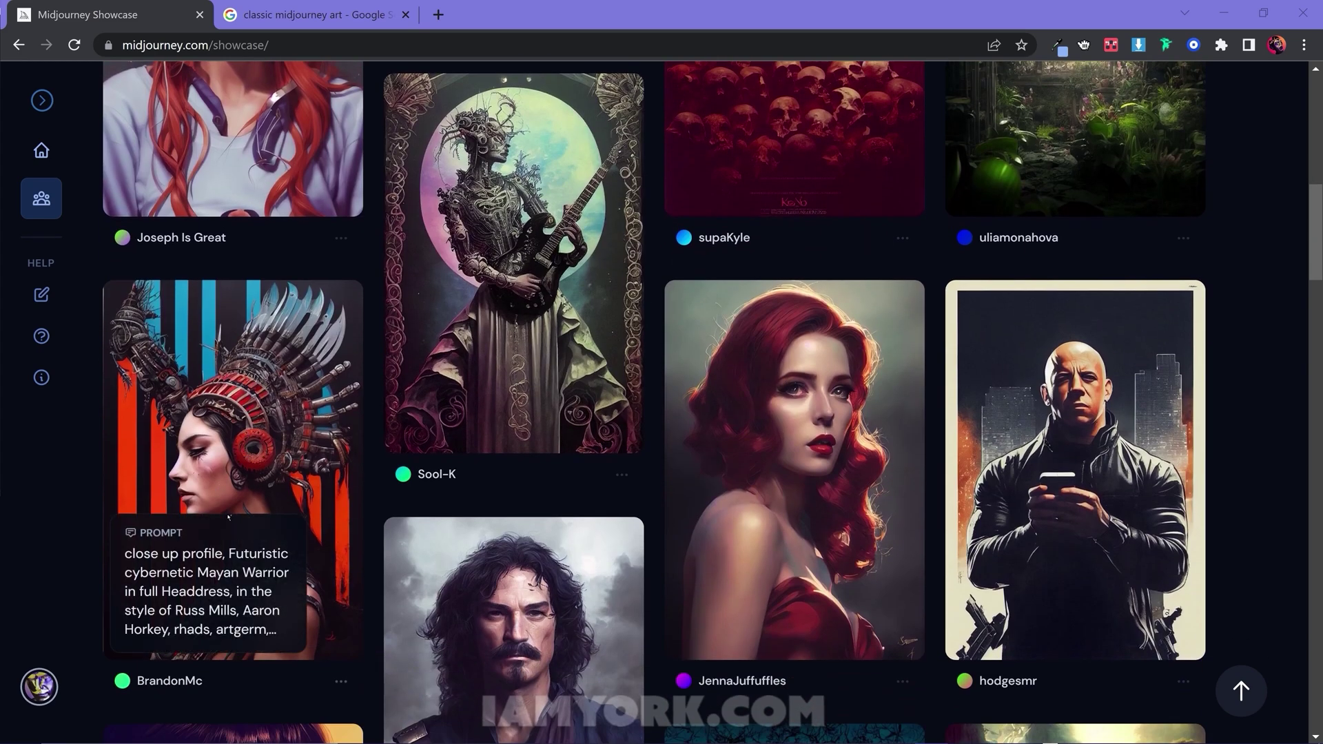
scroll(712, 402, "down", 1)
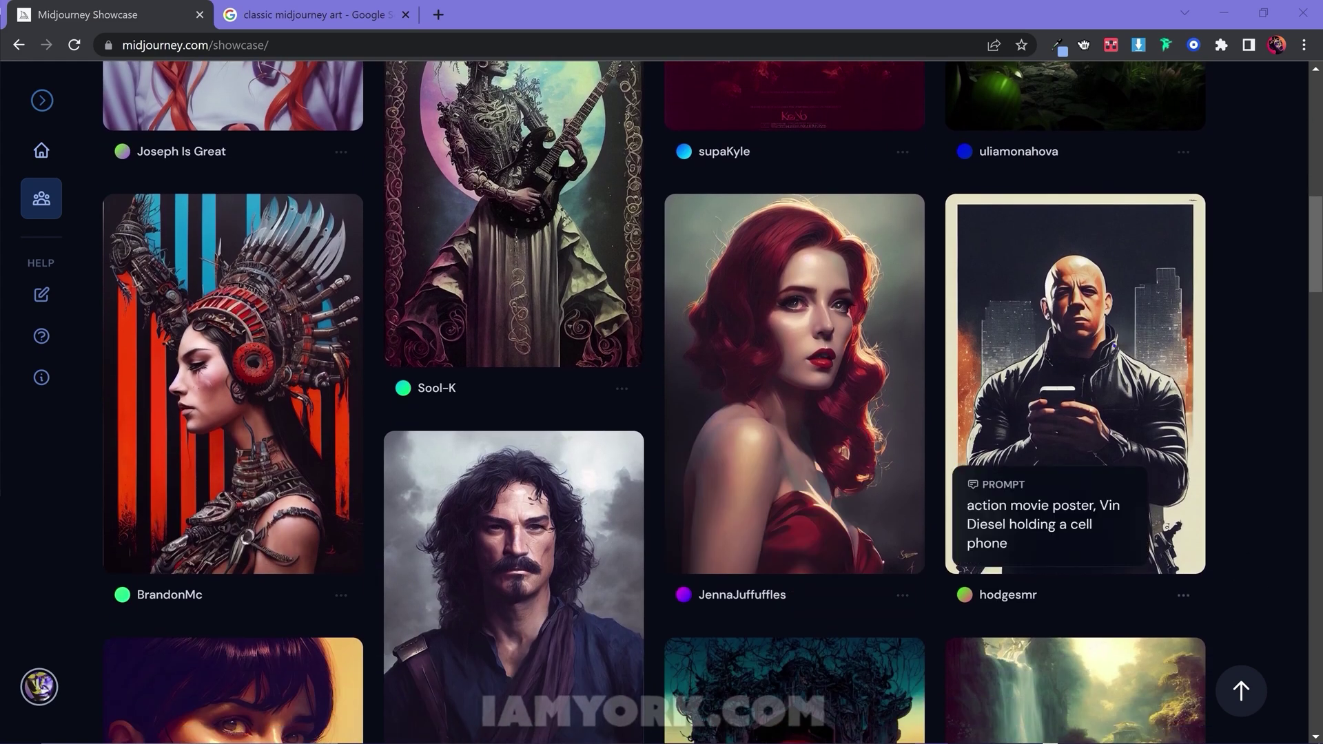
scroll(600, 400, "down", 6)
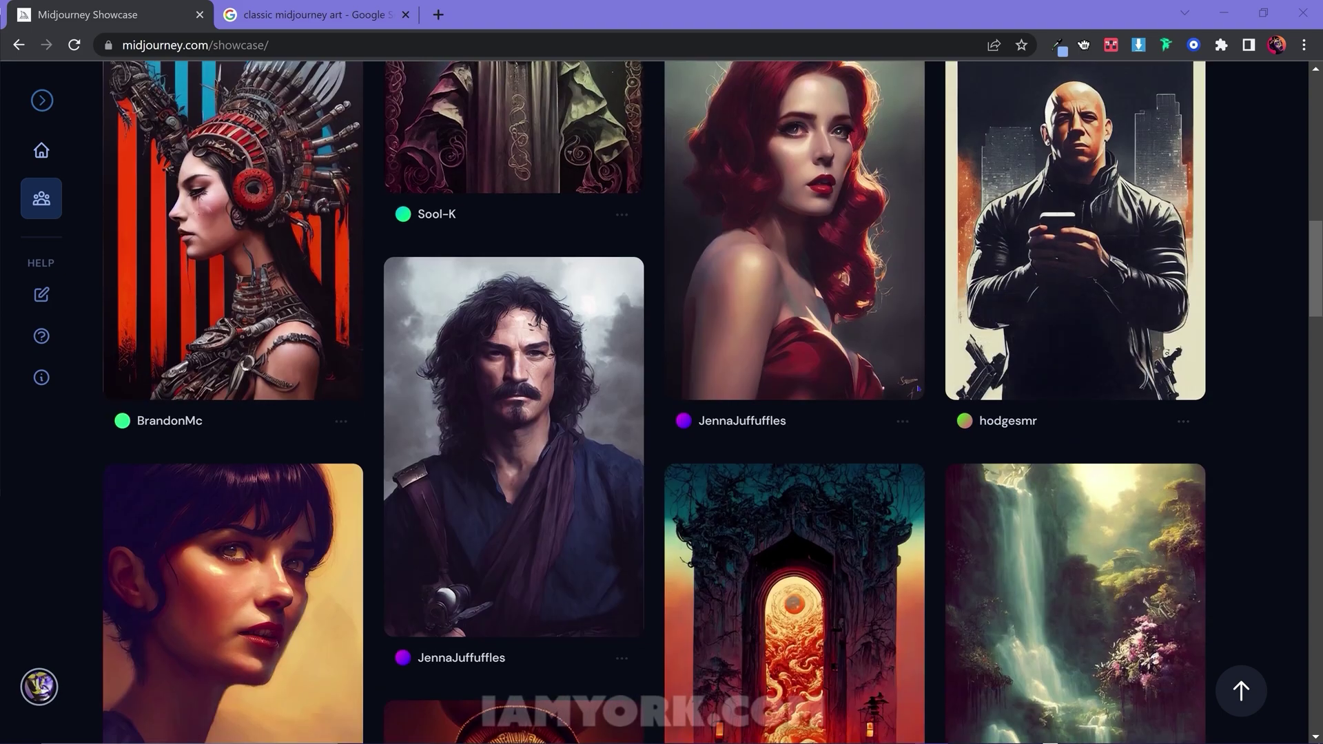
scroll(600, 401, "up", 6)
scroll(600, 400, "down", 12)
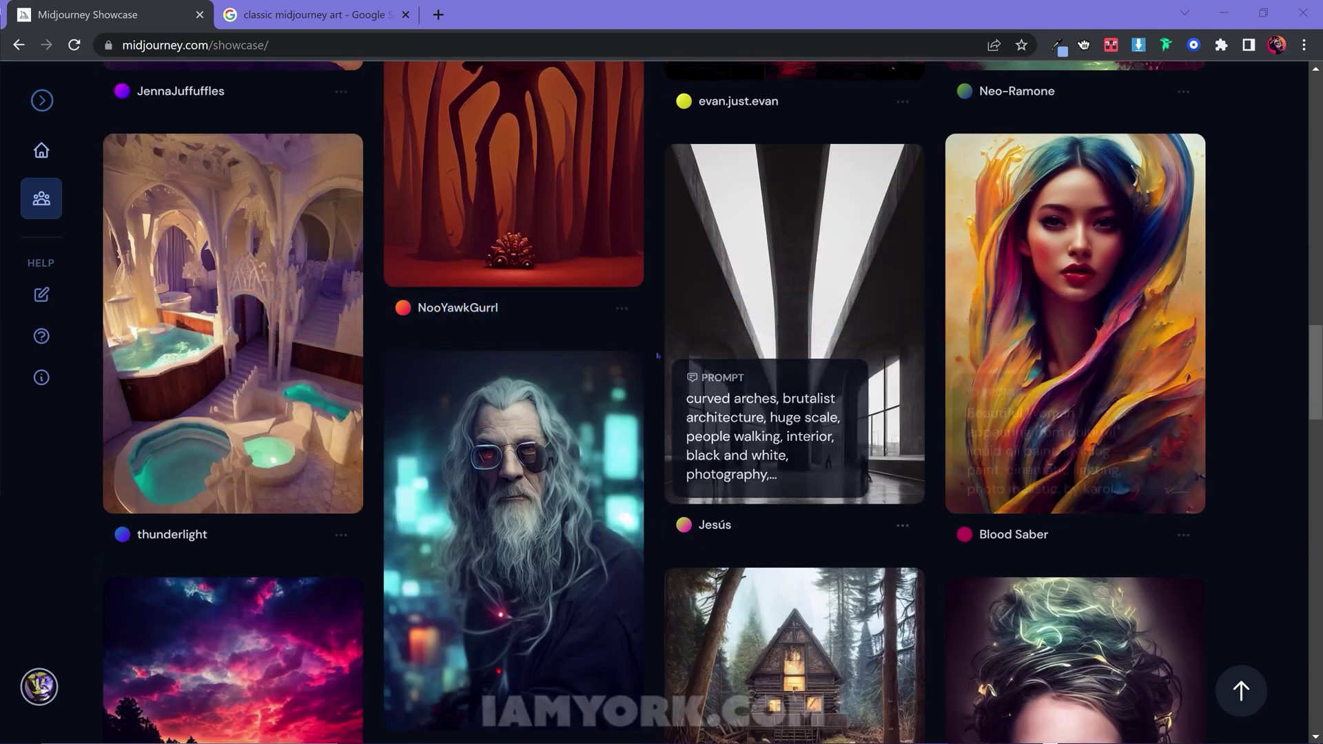
scroll(739, 279, "up", 13)
scroll(575, 367, "up", 6)
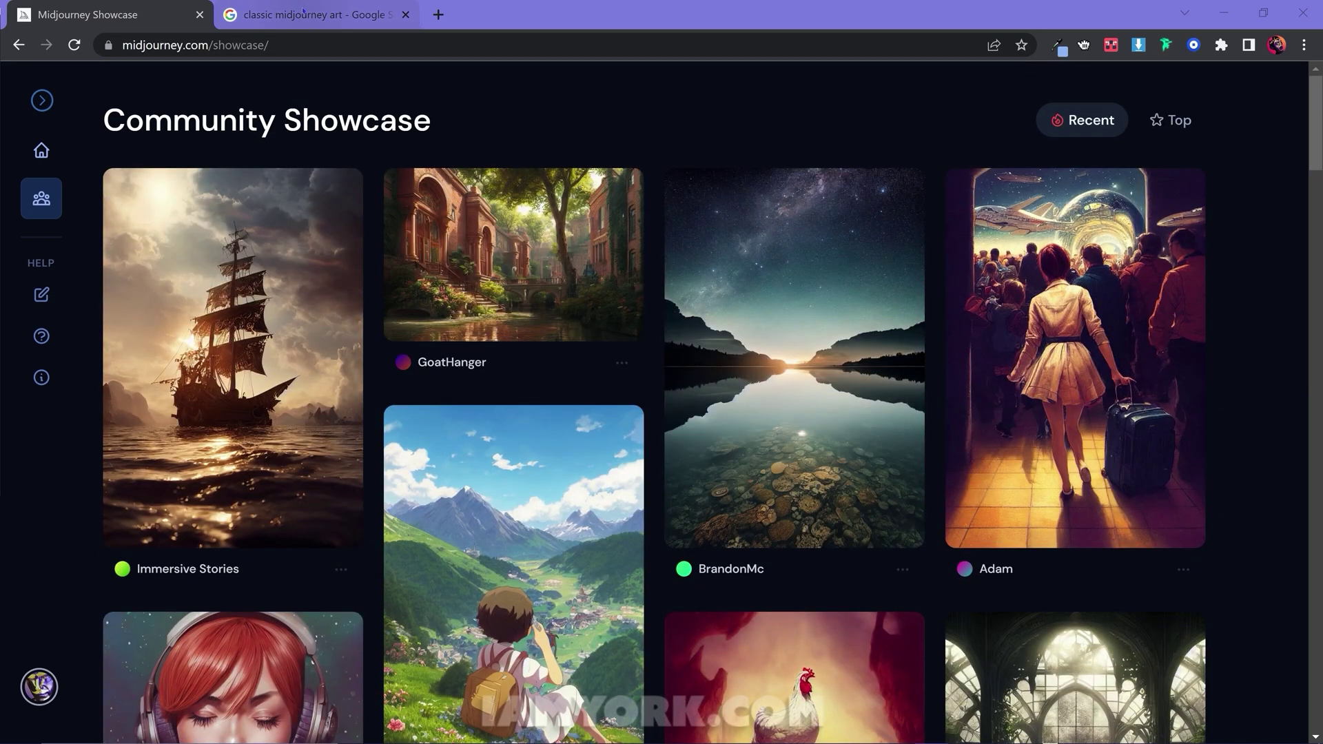
Examine enlarged previews of the McDonald's-themed underwater scenes in the Google Images results for classic midjourney art
left_click(314, 14)
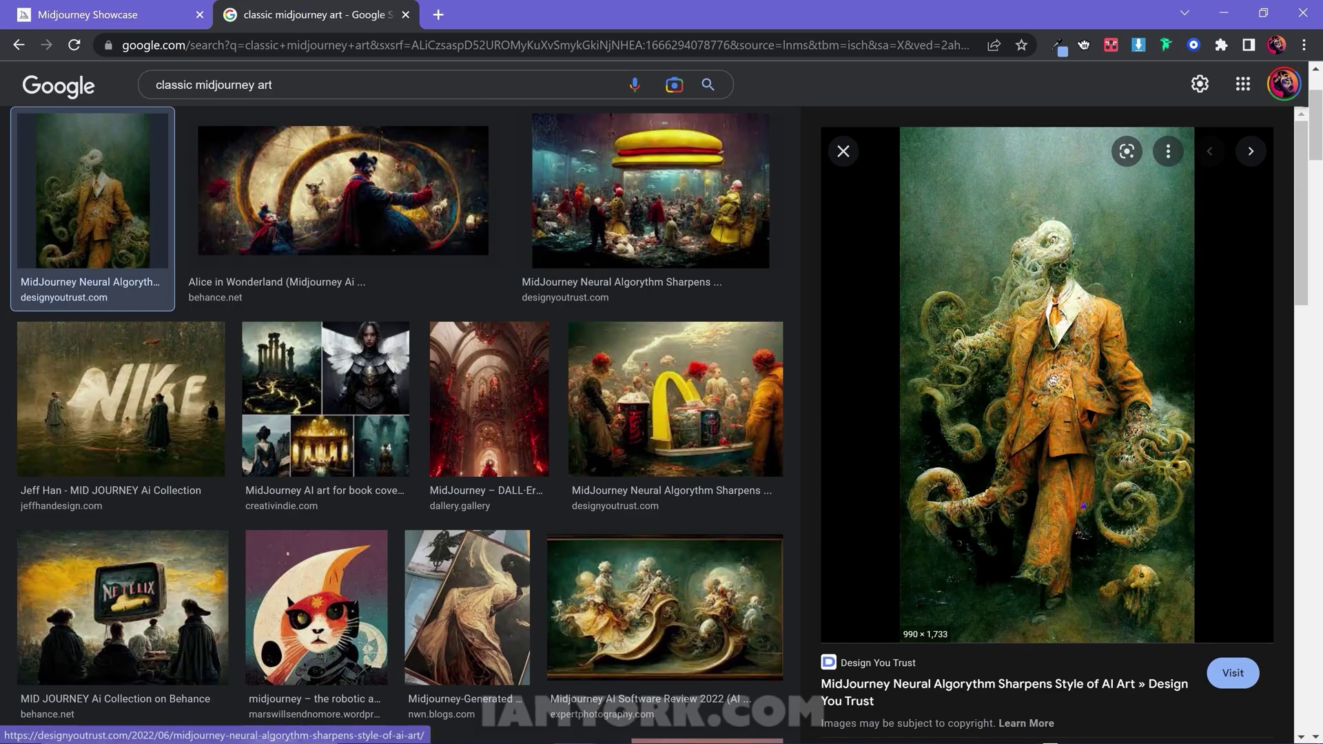
scroll(1077, 510, "down", 1)
scroll(1077, 510, "up", 1)
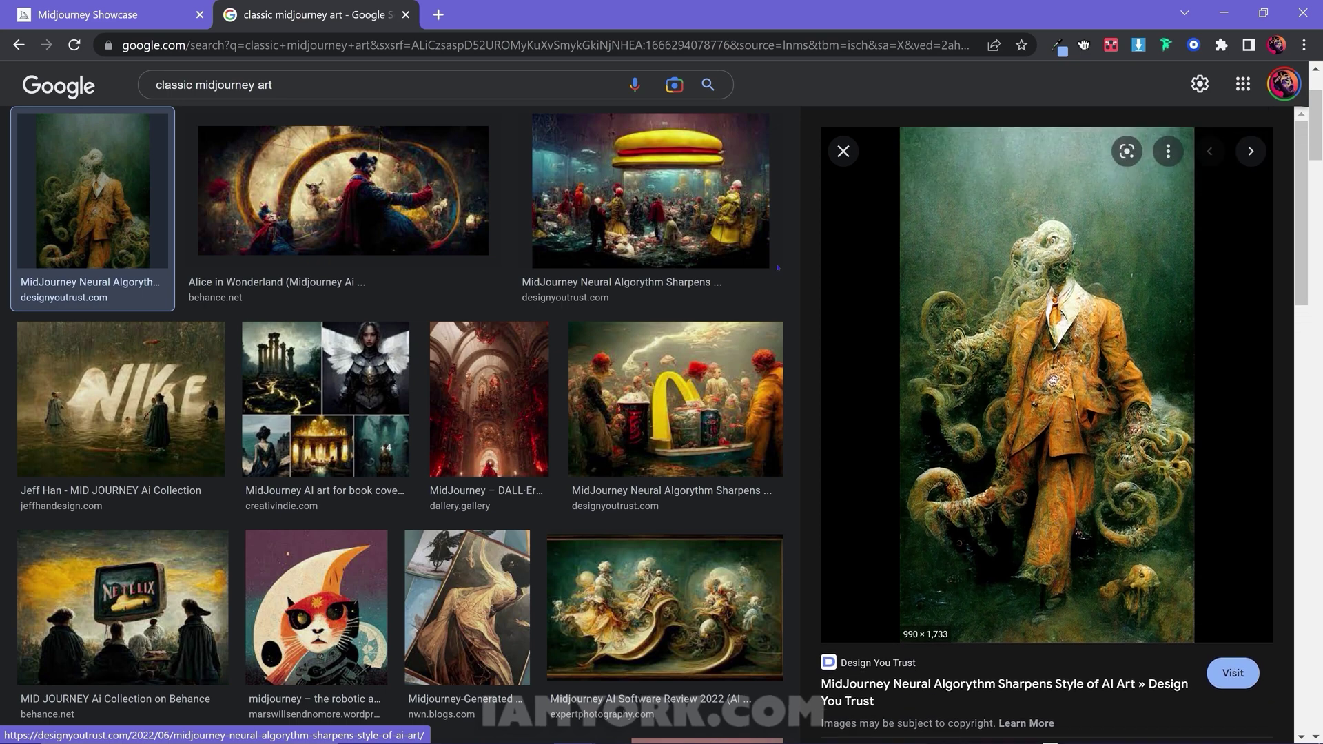
left_click(675, 400)
scroll(982, 372, "up", 2)
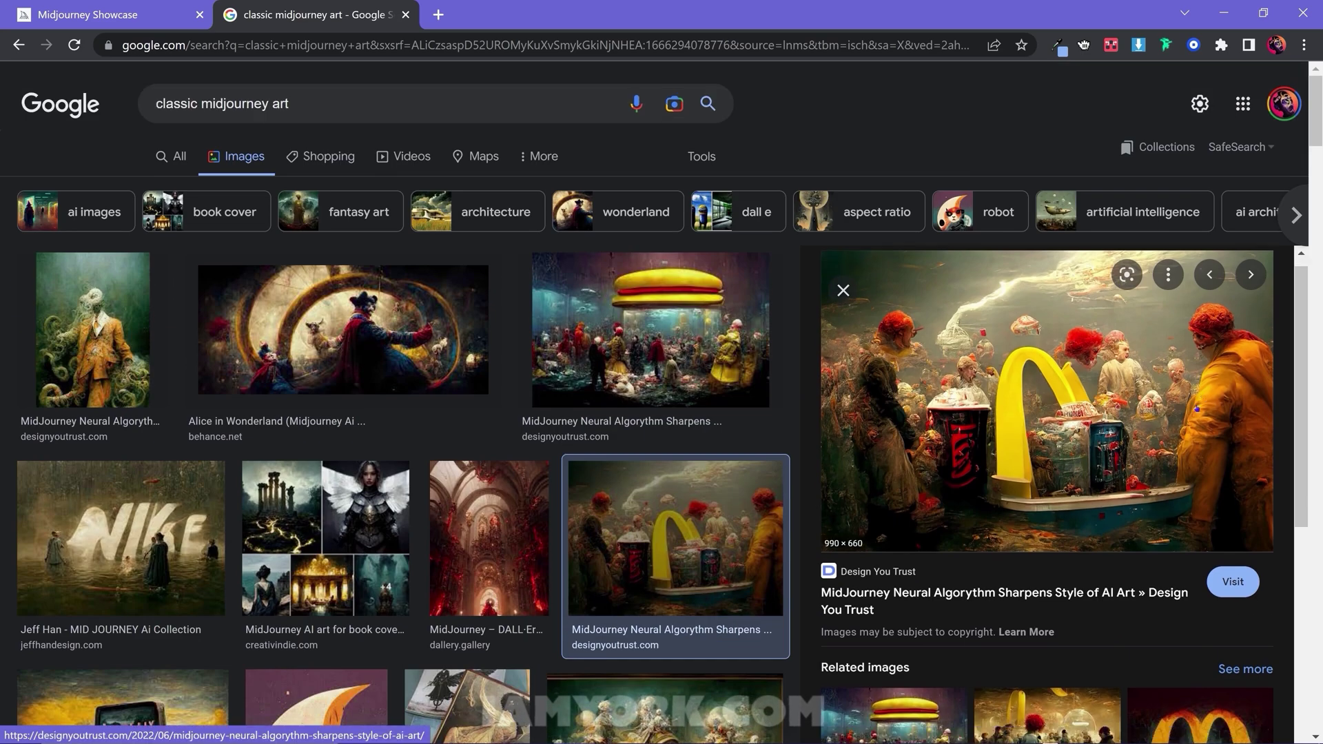
left_click(651, 330)
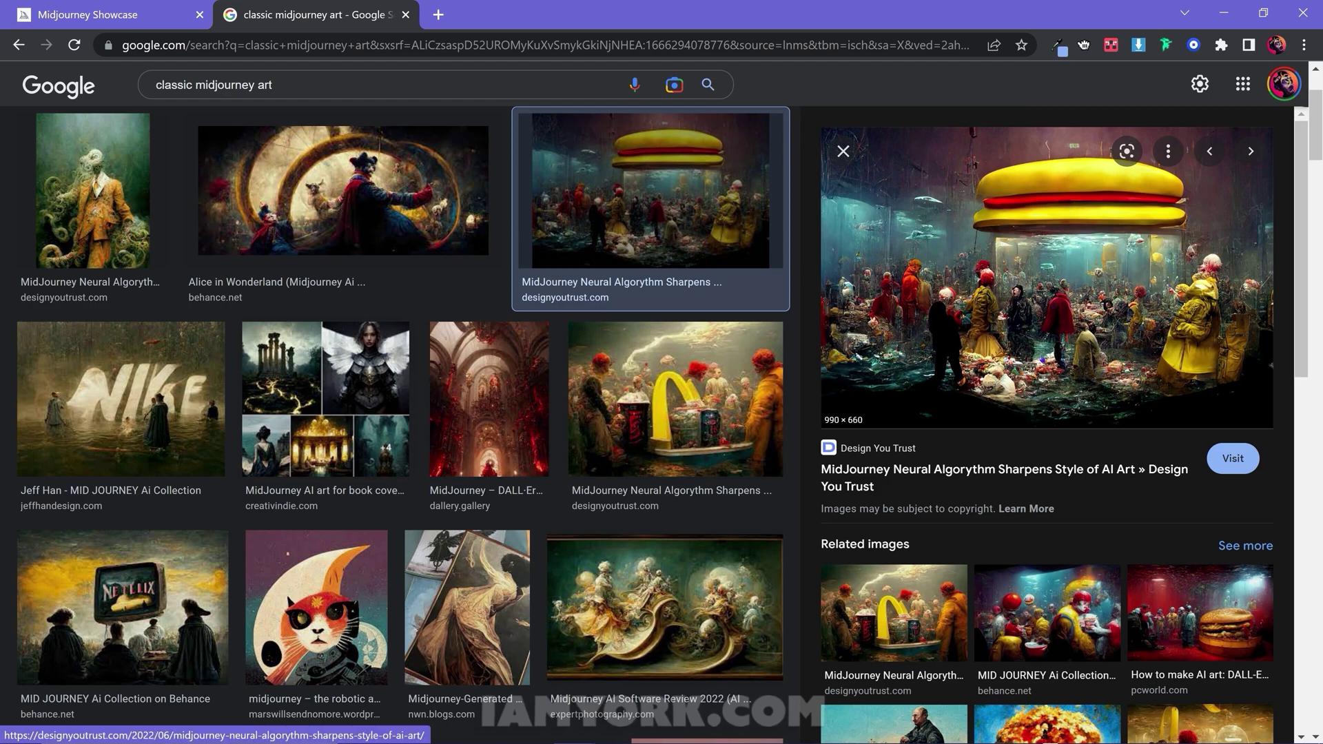
scroll(1045, 466, "down", 5)
left_click(1045, 466)
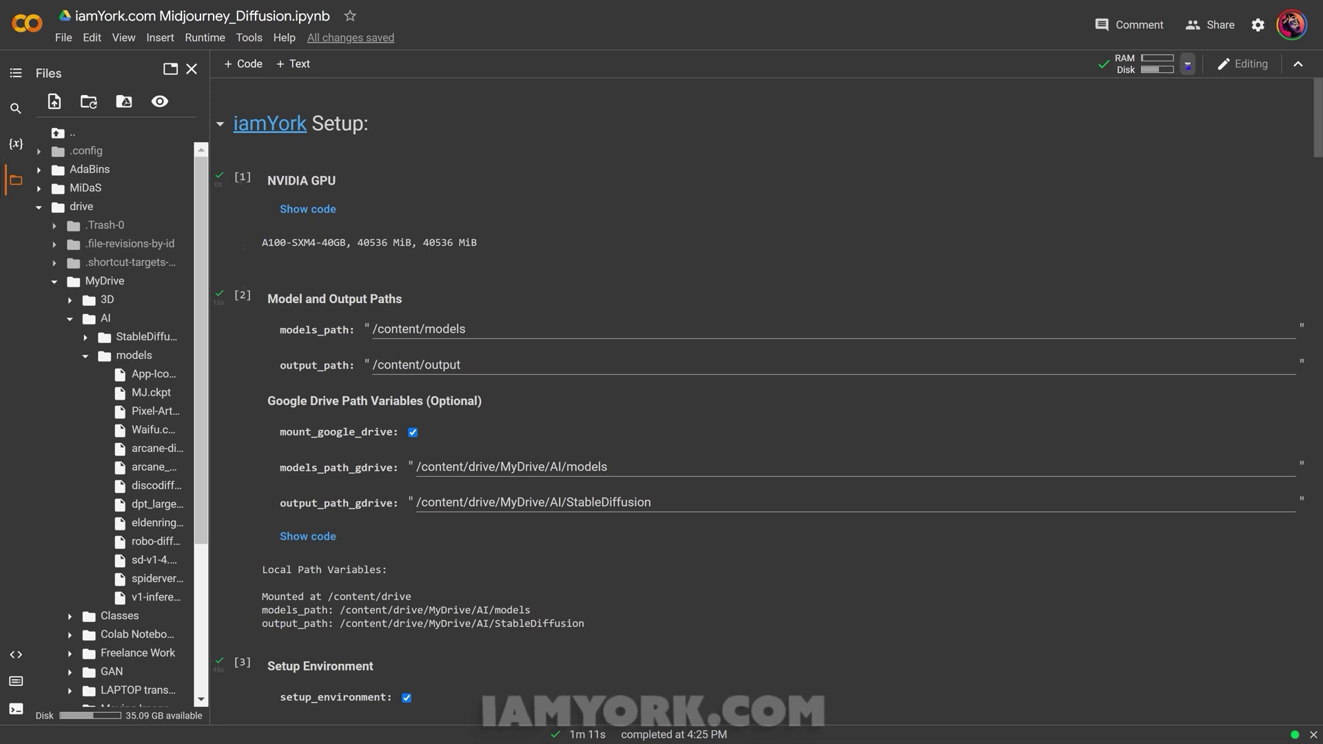
In the Midjourney_Diffusion Colab notebook, check the runtime's resources and available compute units, then close that view
left_click(1188, 65)
left_click(1013, 183)
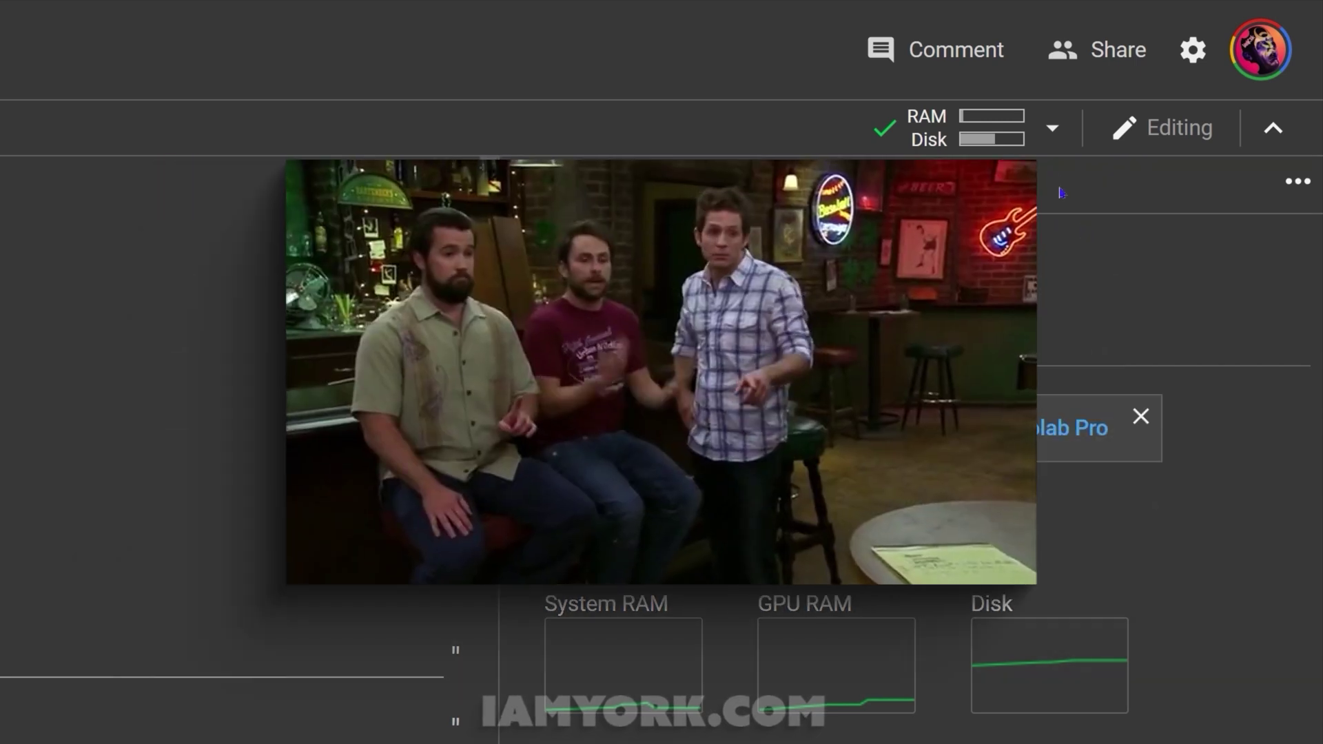
left_click(1052, 128)
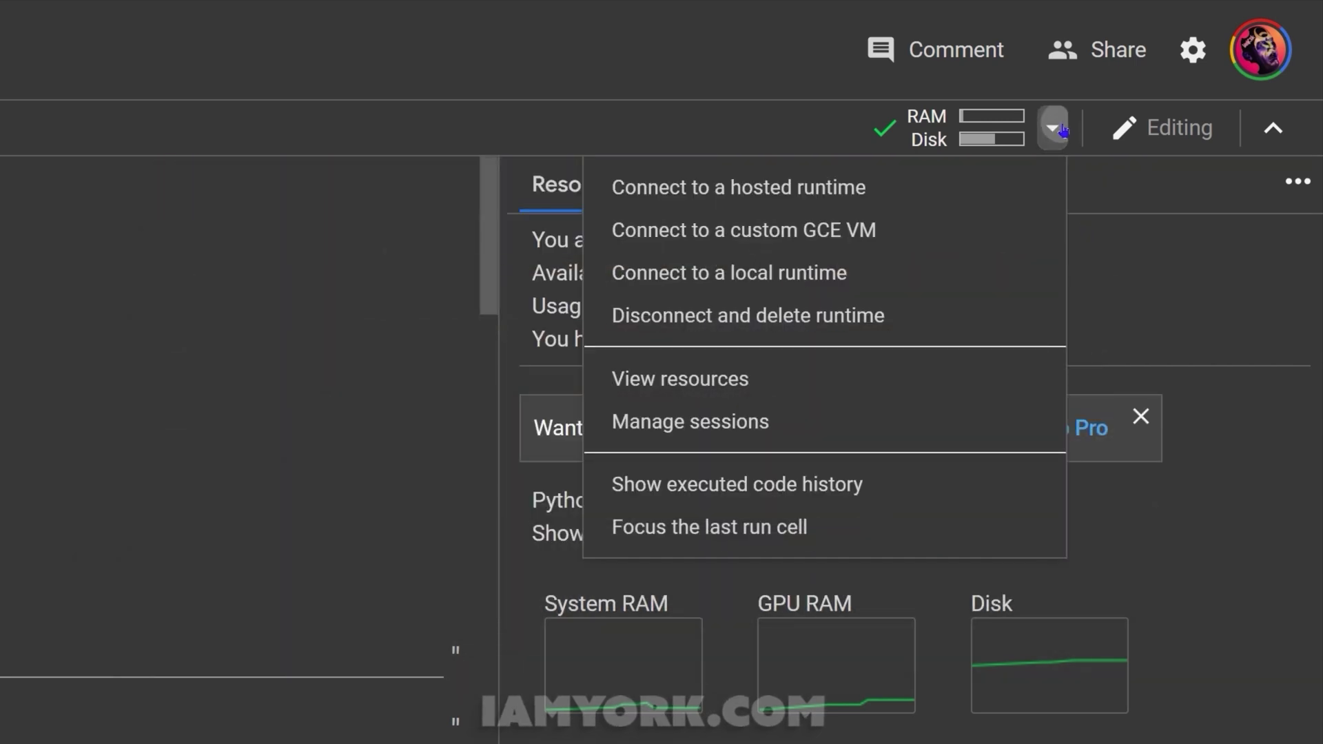
left_click(766, 127)
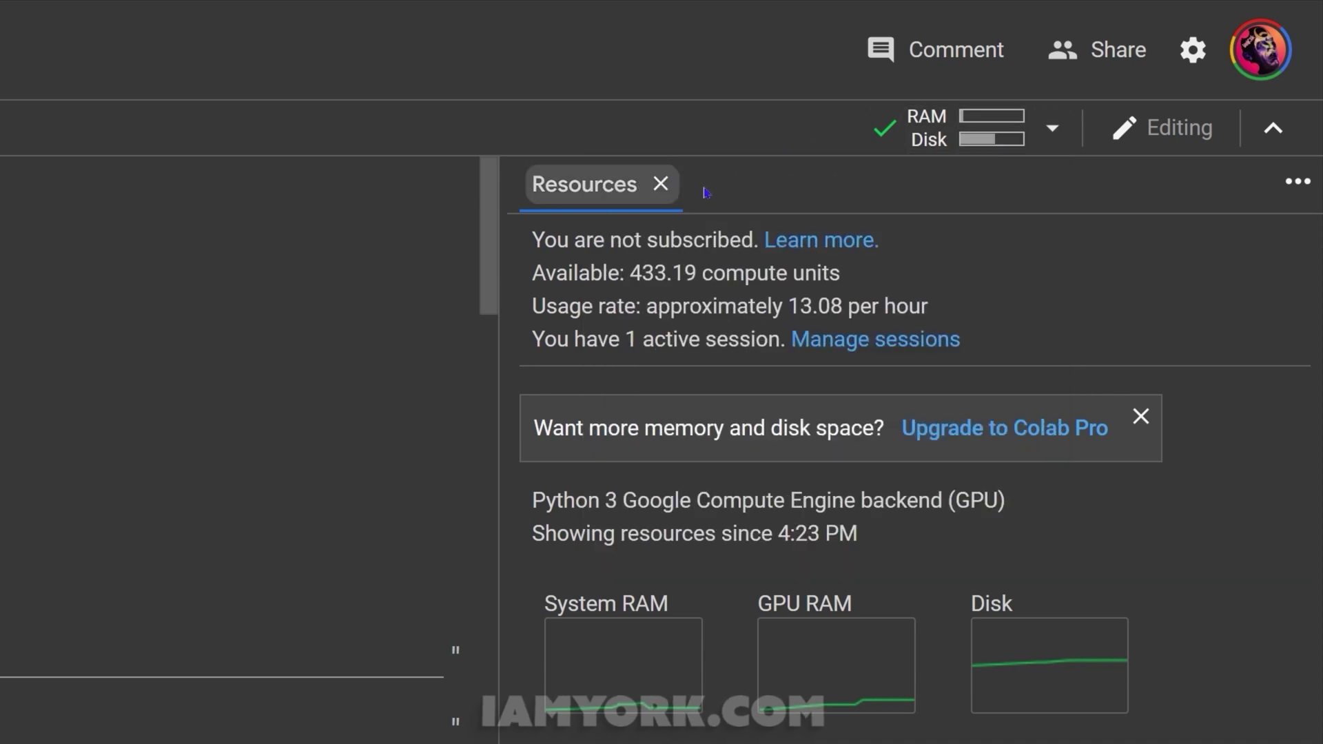
left_click(660, 183)
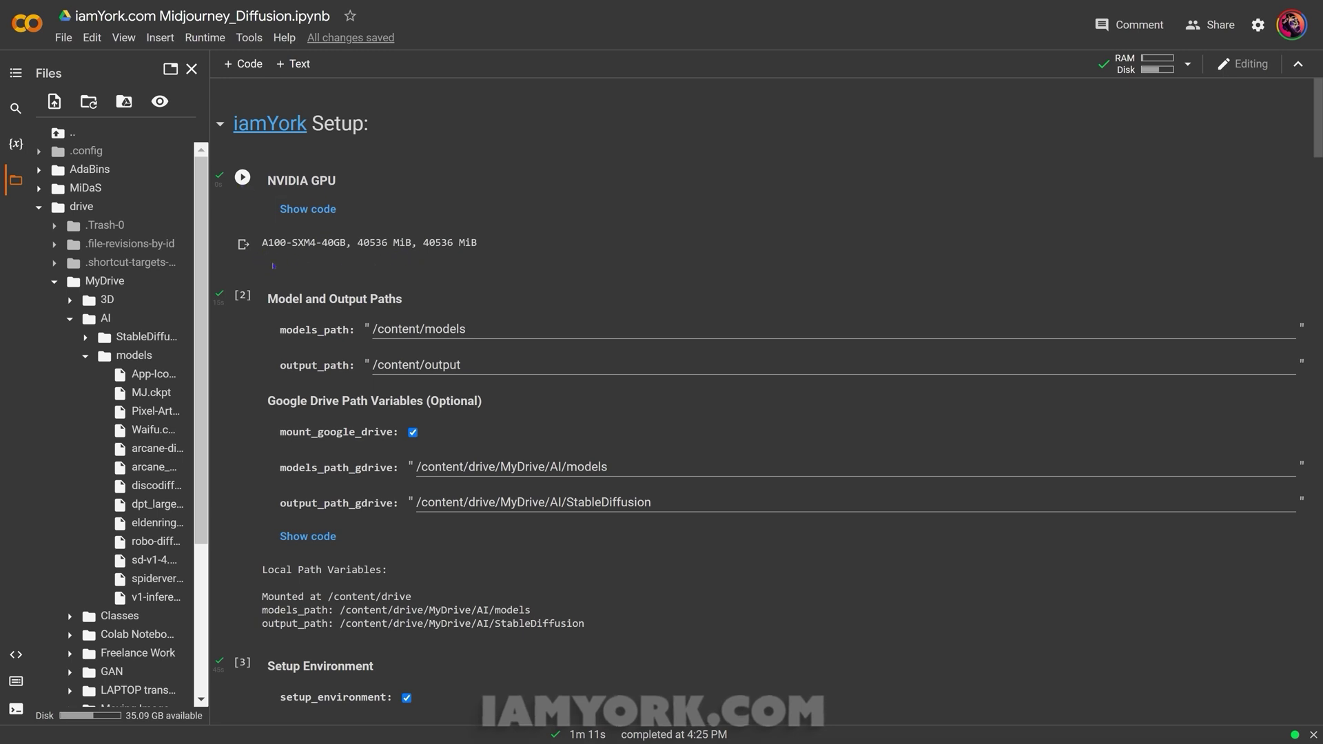
Choose custom as the model_checkpoint in the Select and Load Model cell
scroll(273, 266, "down", 1)
scroll(242, 122, "up", 1)
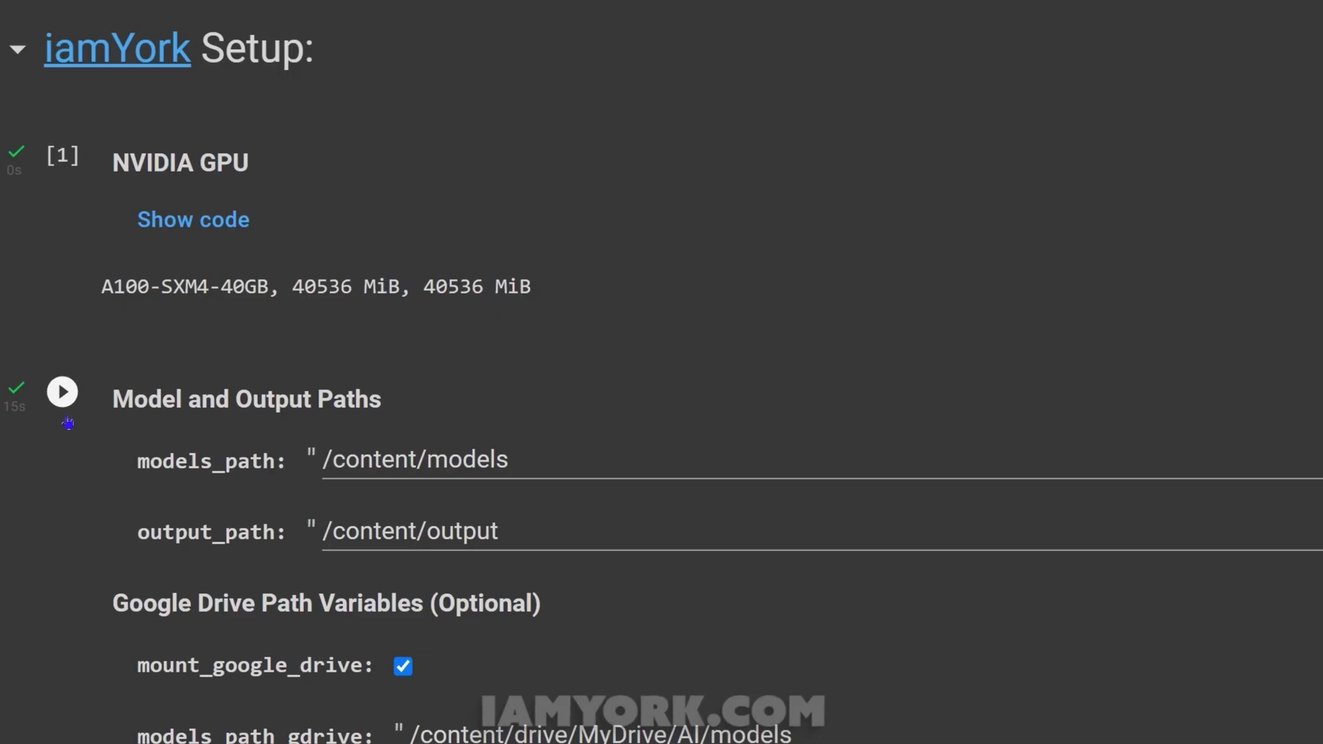
scroll(85, 543, "down", 4)
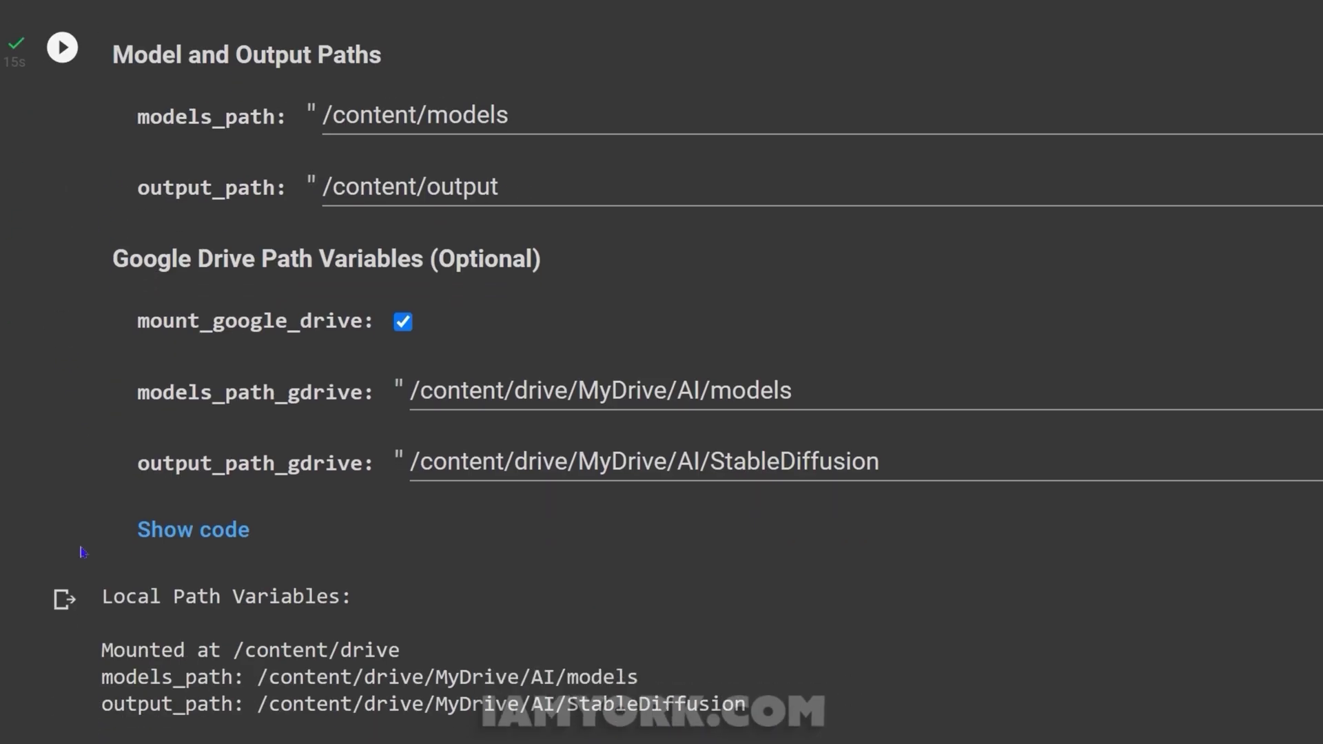
scroll(76, 660, "down", 10)
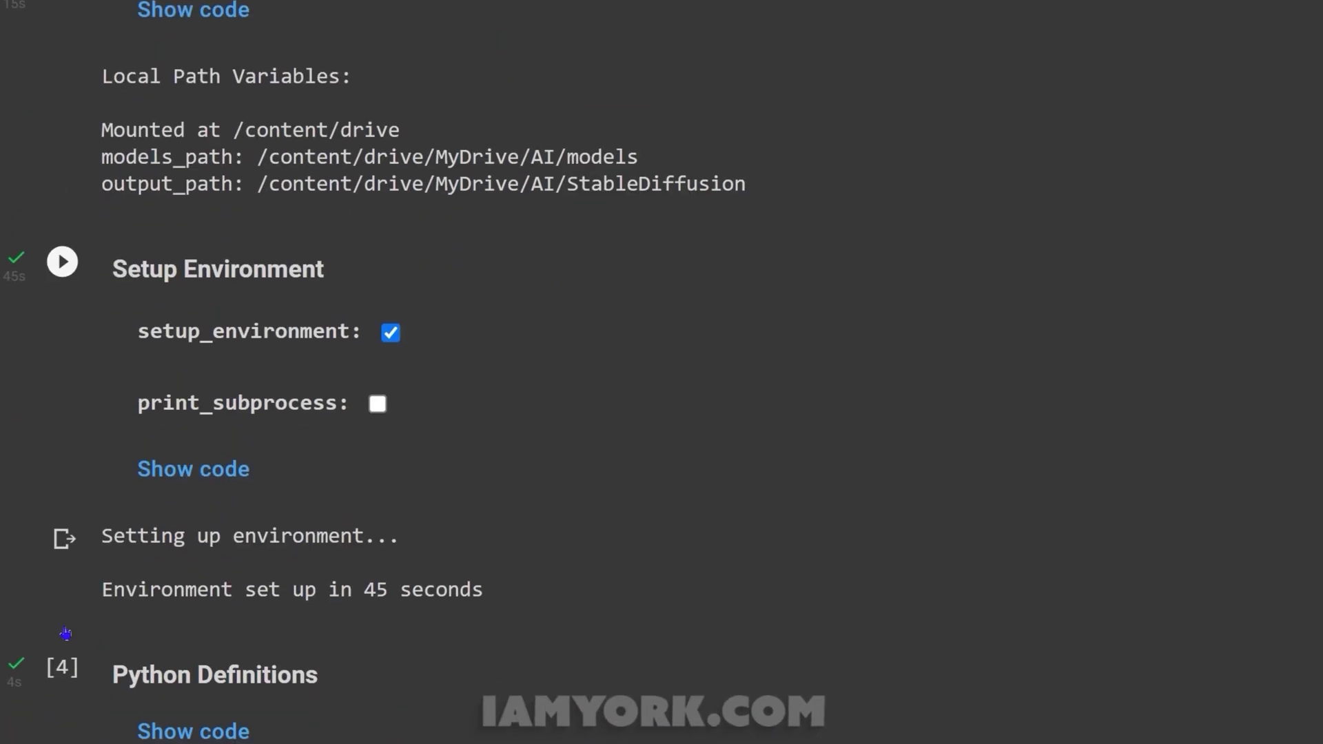
scroll(52, 550, "down", 5)
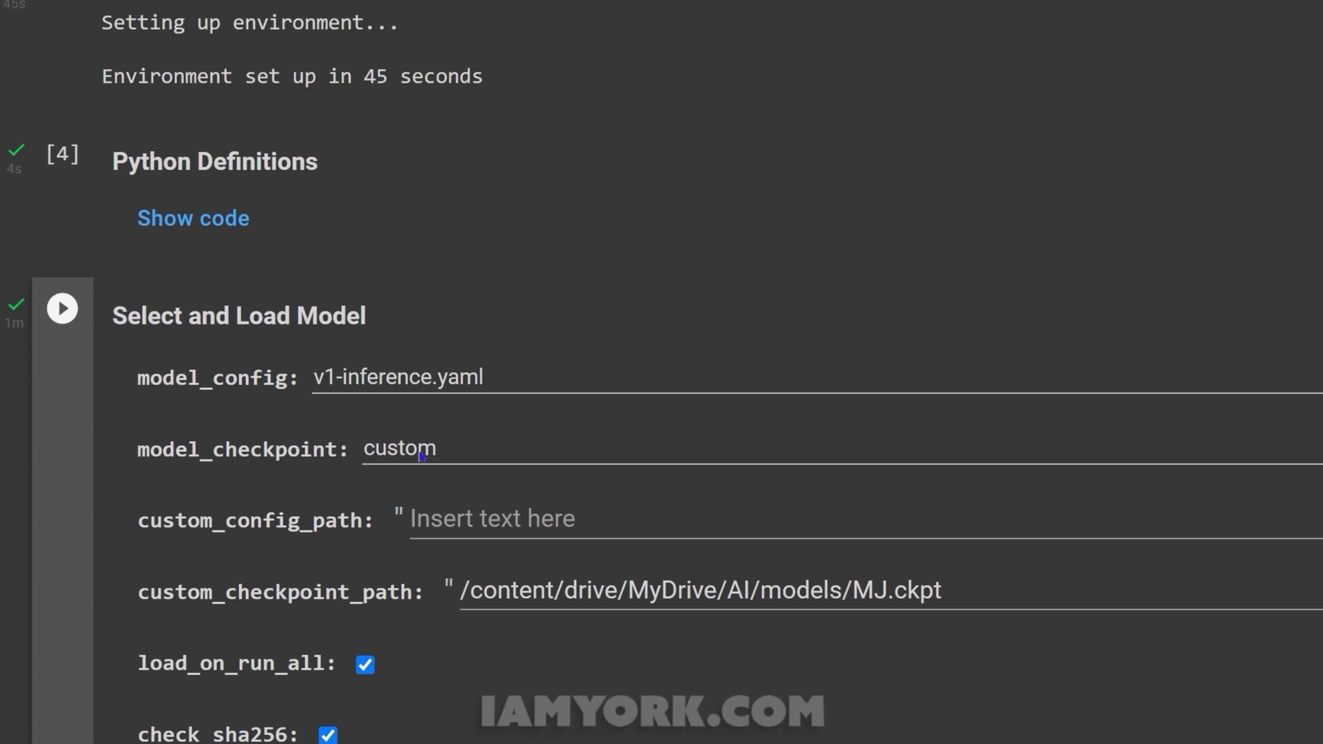
left_click(562, 454)
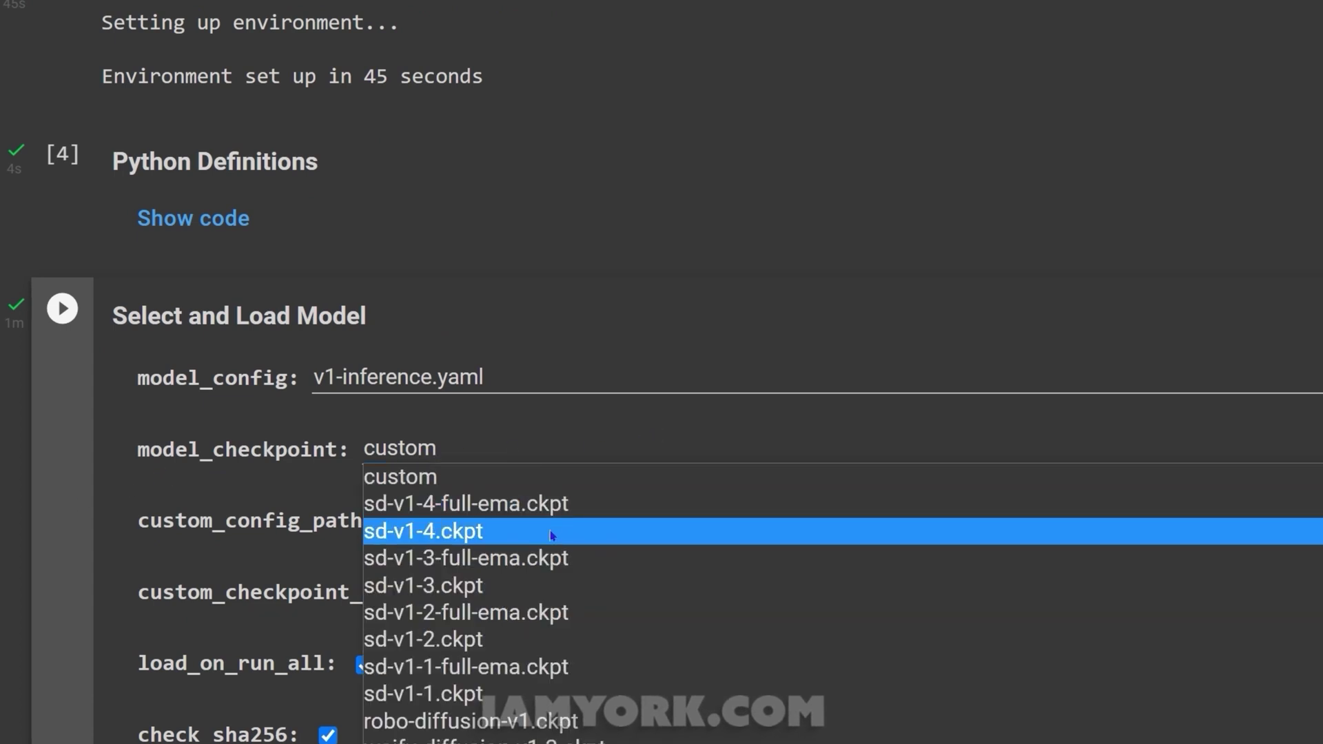
left_click(577, 487)
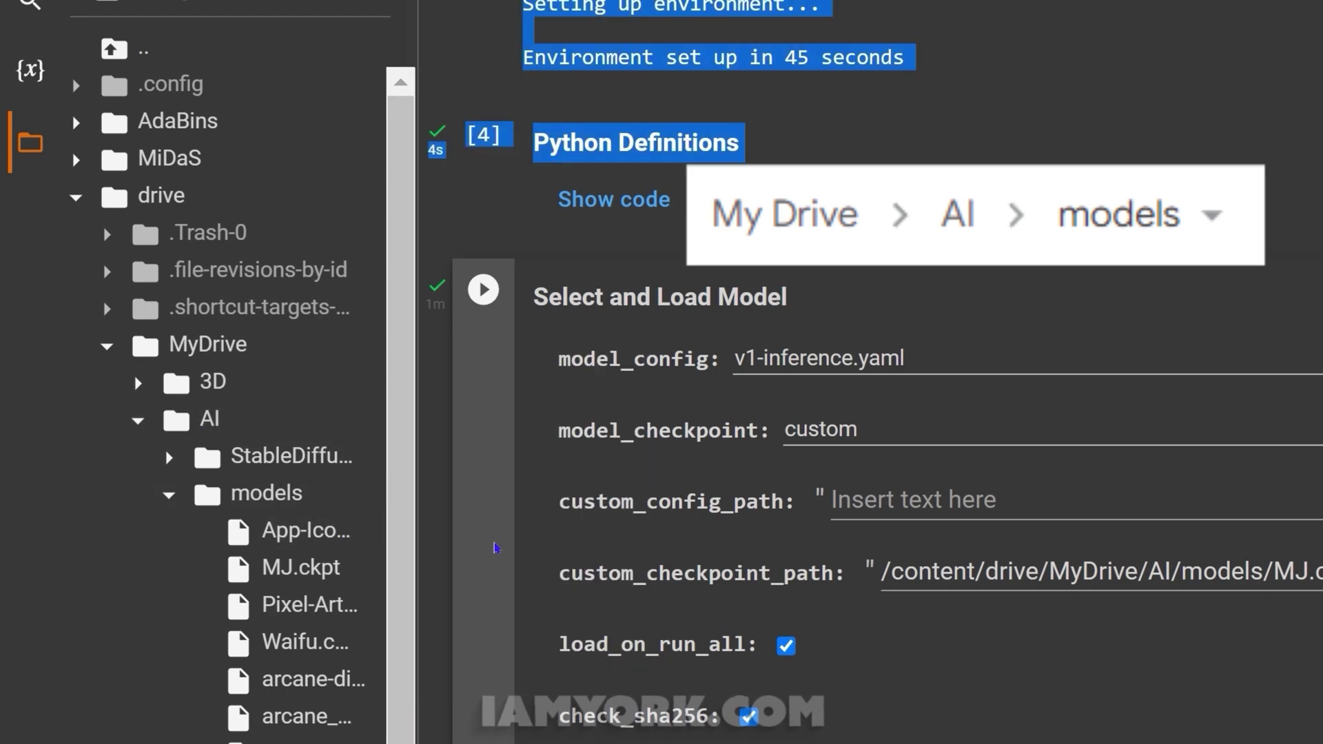
Copy the path of MJ.ckpt from MyDrive/AI/models into custom_checkpoint_path, with the file browser widened to show full names
left_click_drag(415, 562, 791, 562)
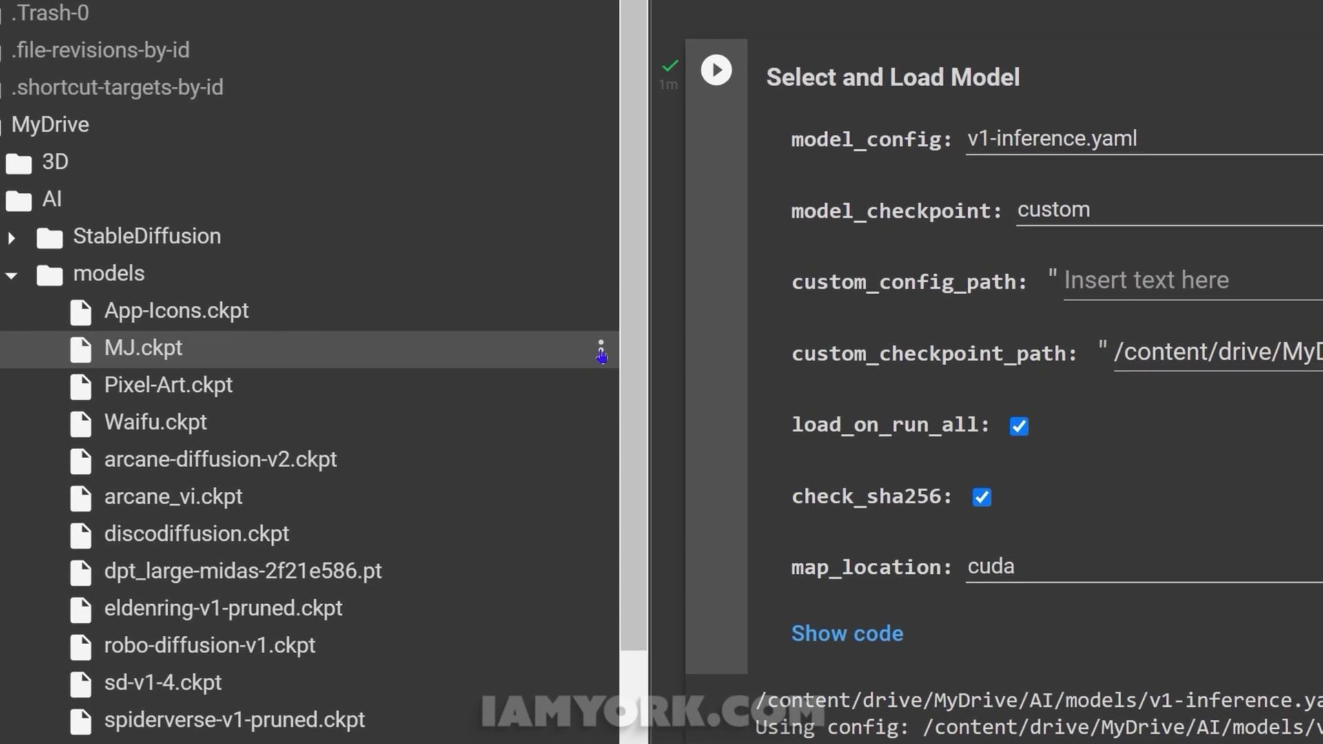
left_click(601, 352)
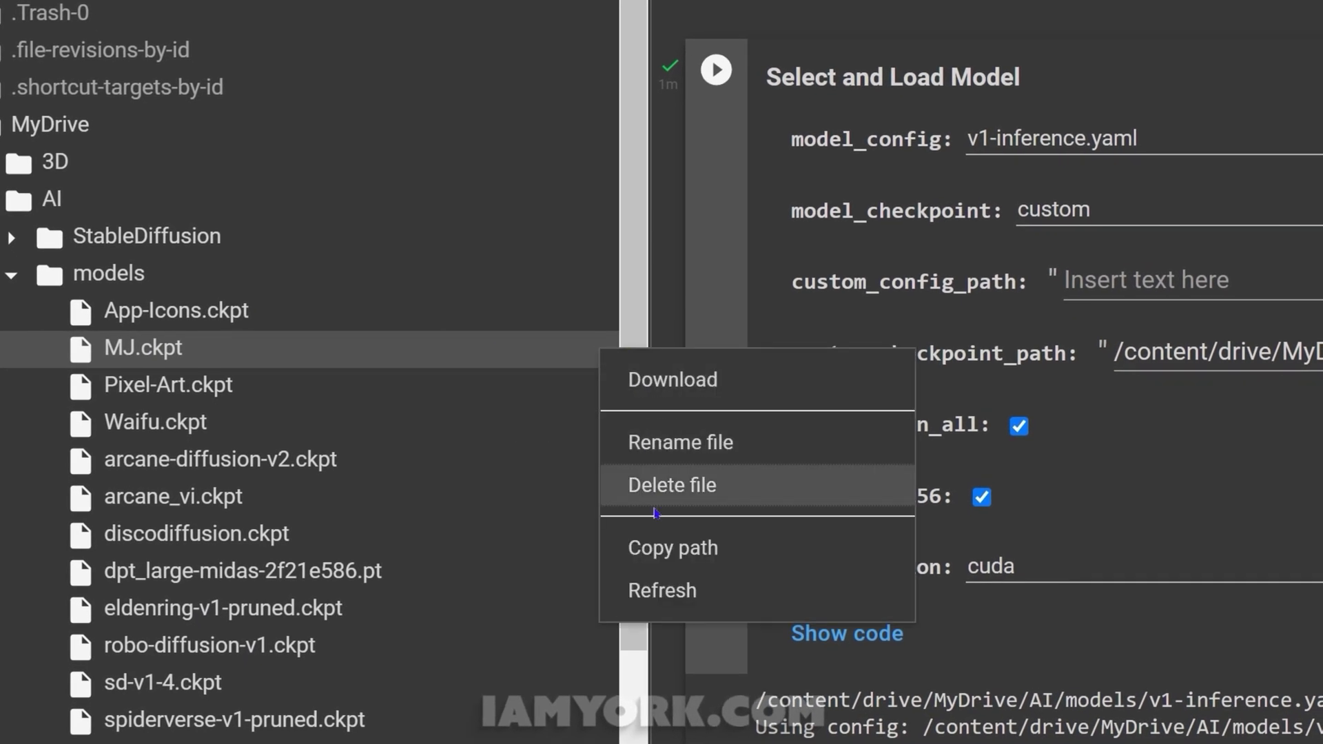
left_click(712, 562)
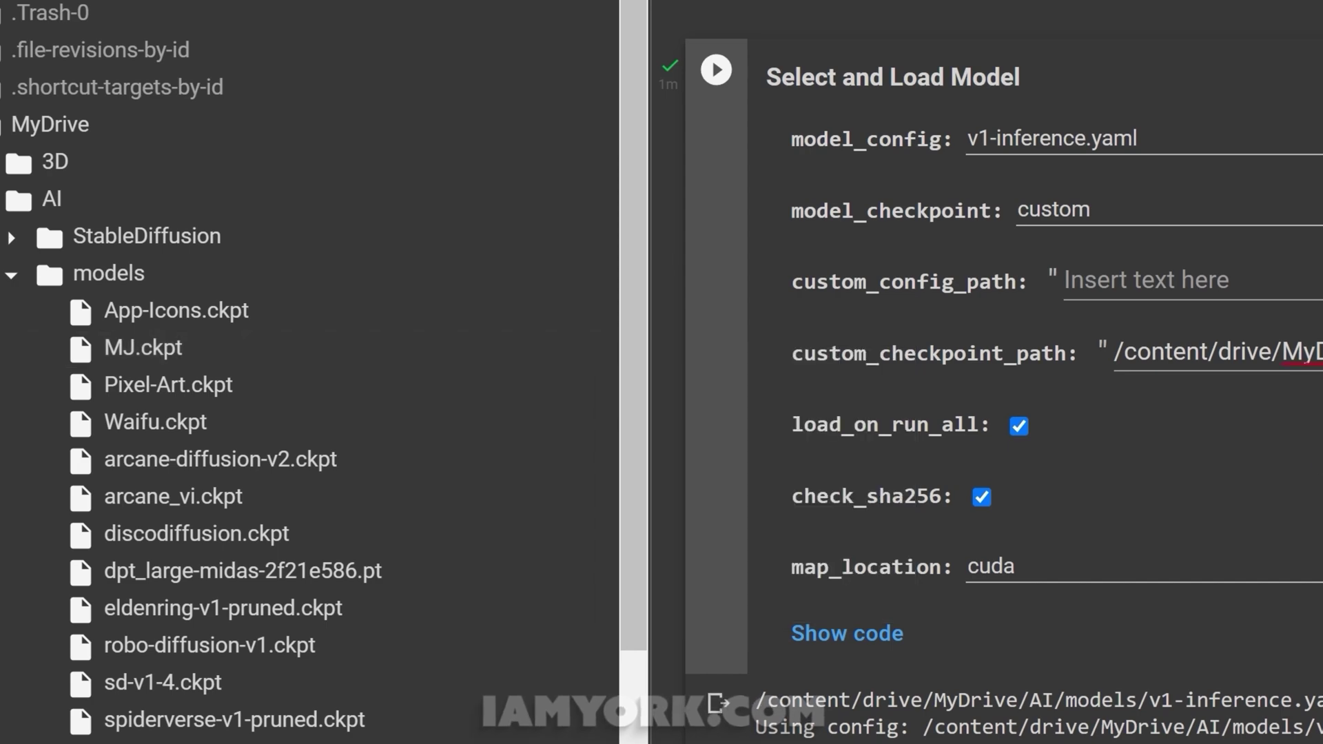
key("ctrl+v")
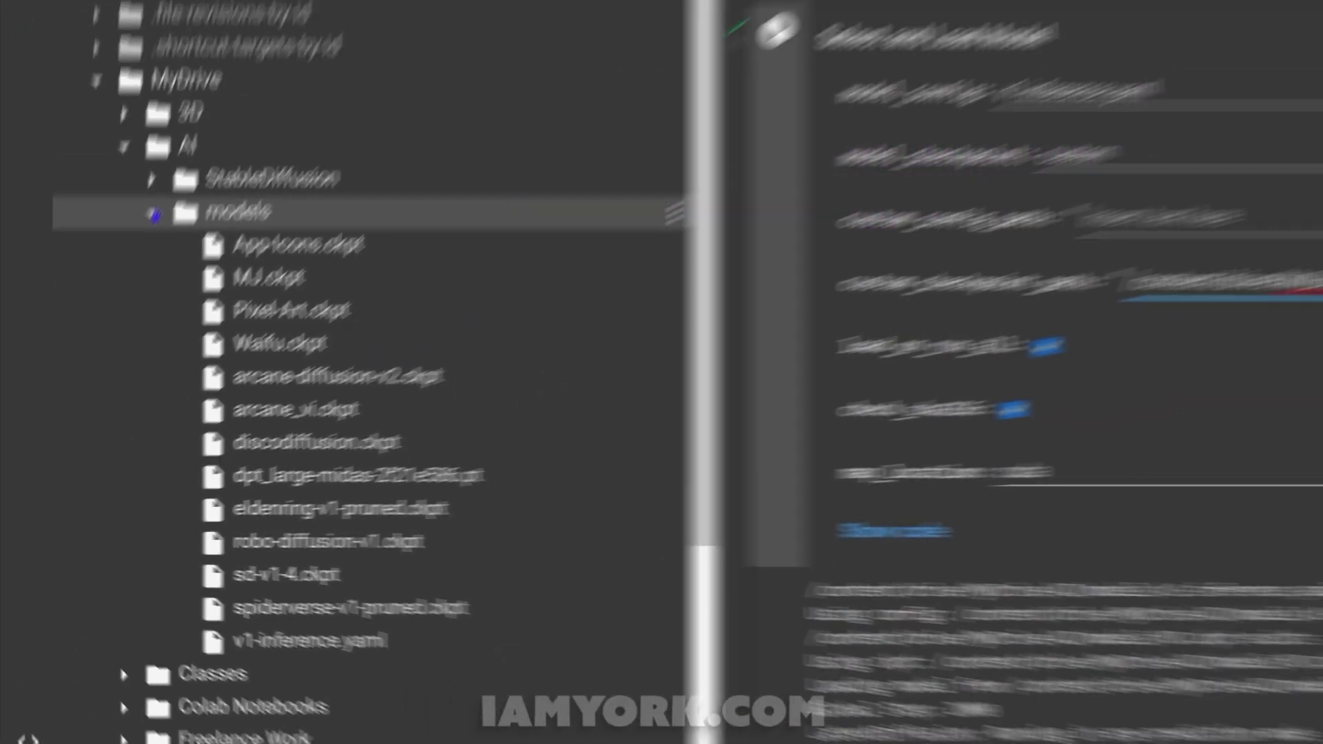
left_click(83, 355)
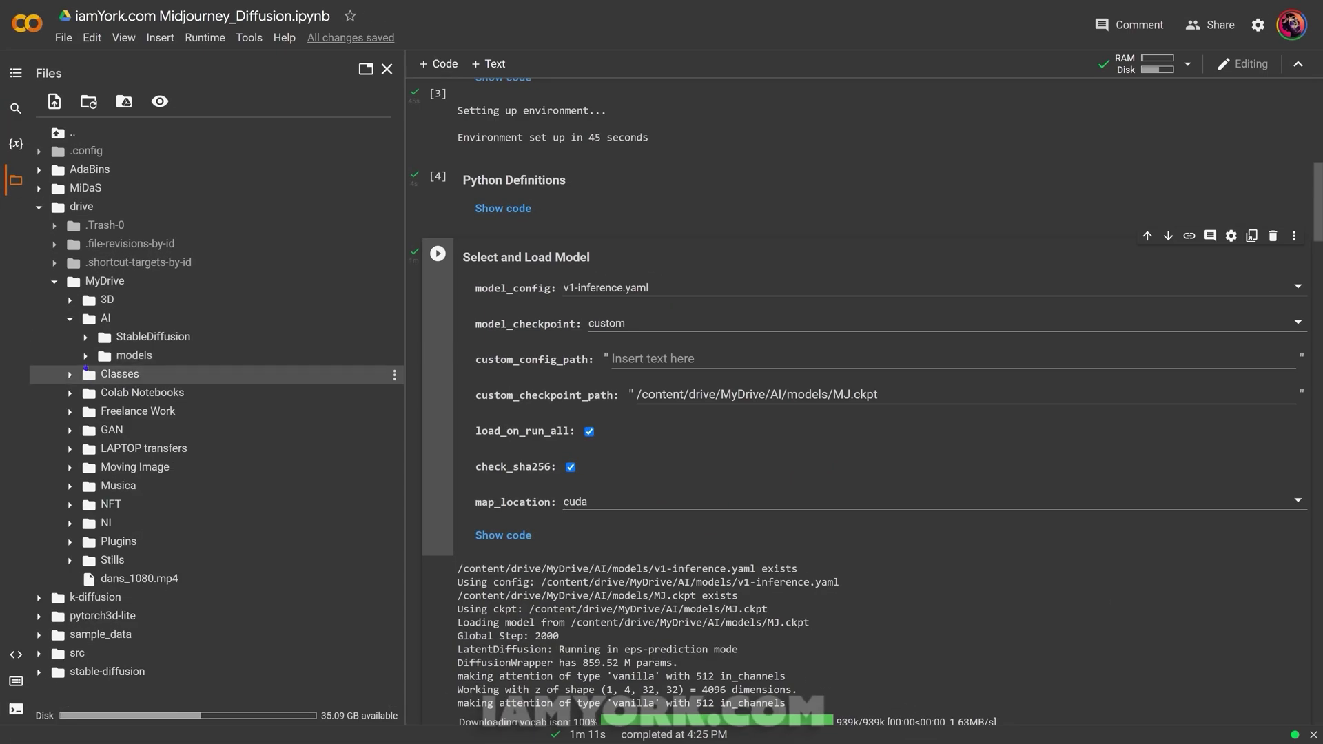
left_click(84, 356)
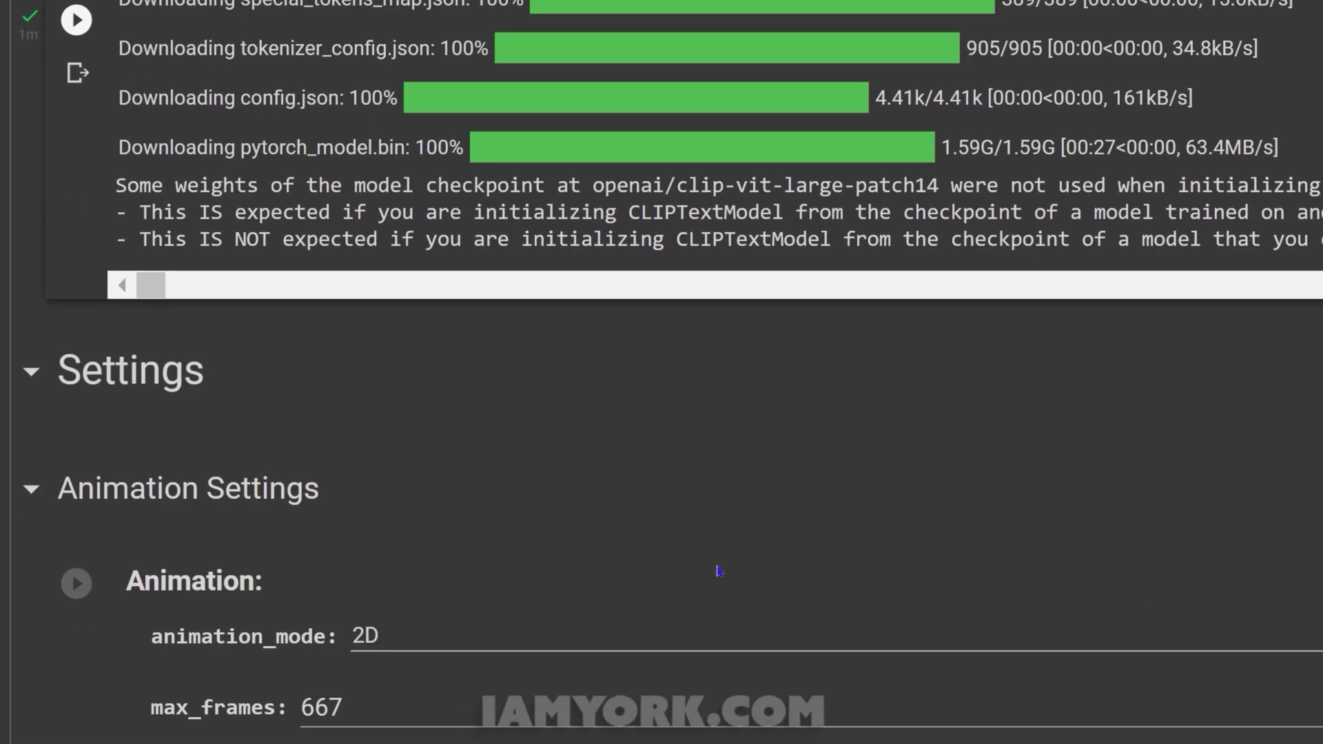
Review the animation mode, max frames, border and motion parameters in the Animation Settings
scroll(719, 571, "down", 5)
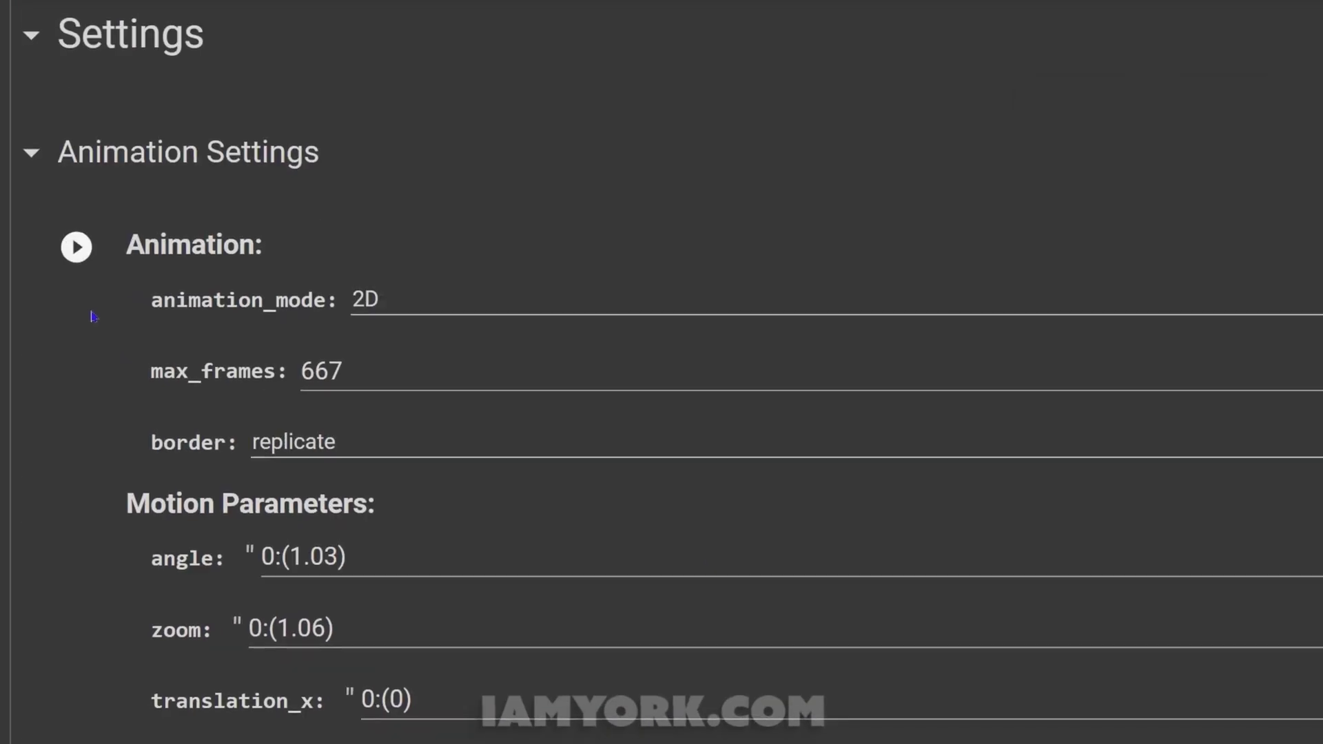
scroll(95, 653, "down", 2)
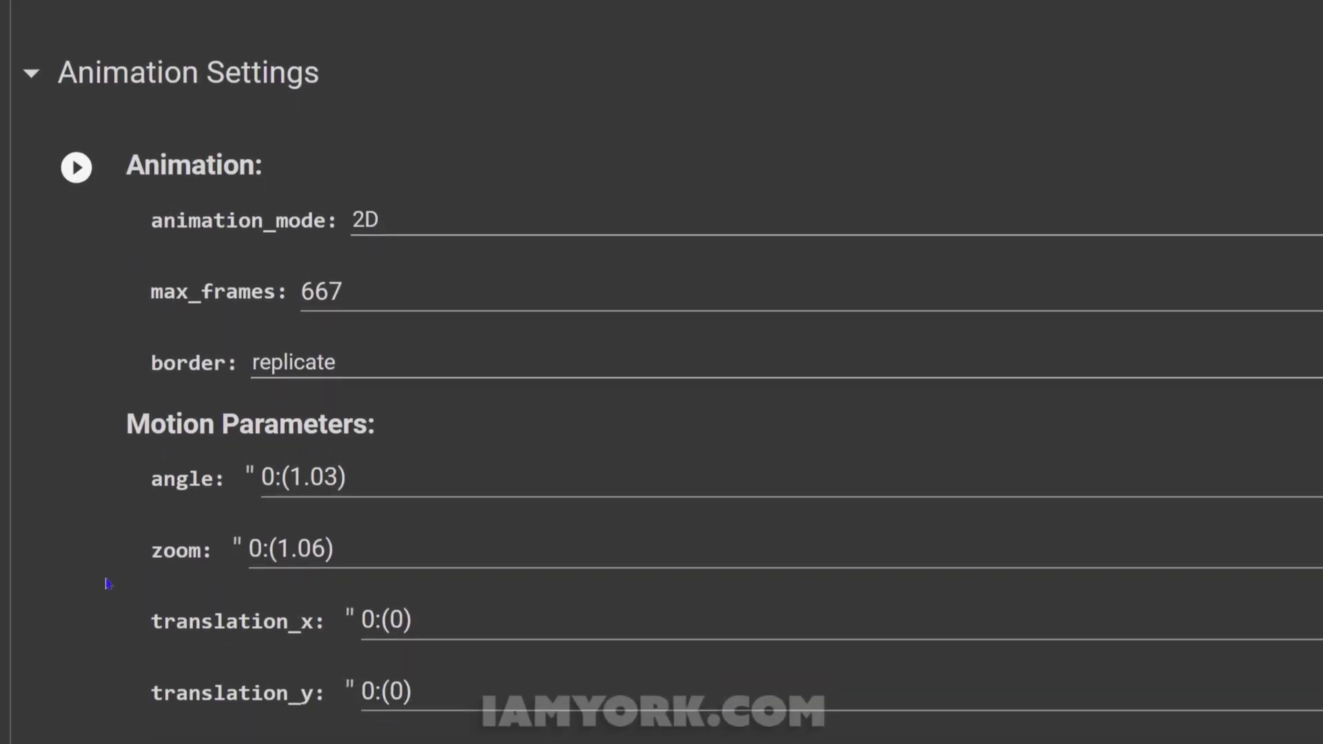
scroll(107, 464, "up", 5)
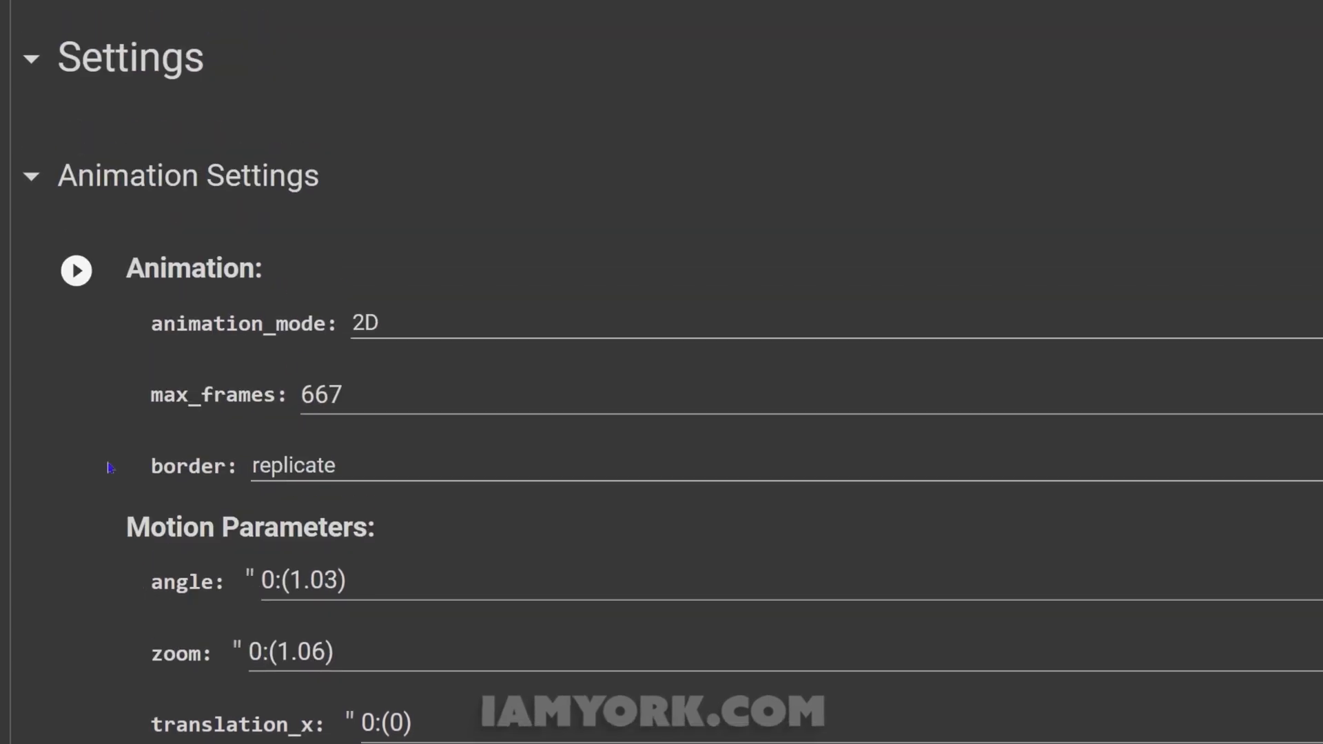
scroll(100, 460, "down", 3)
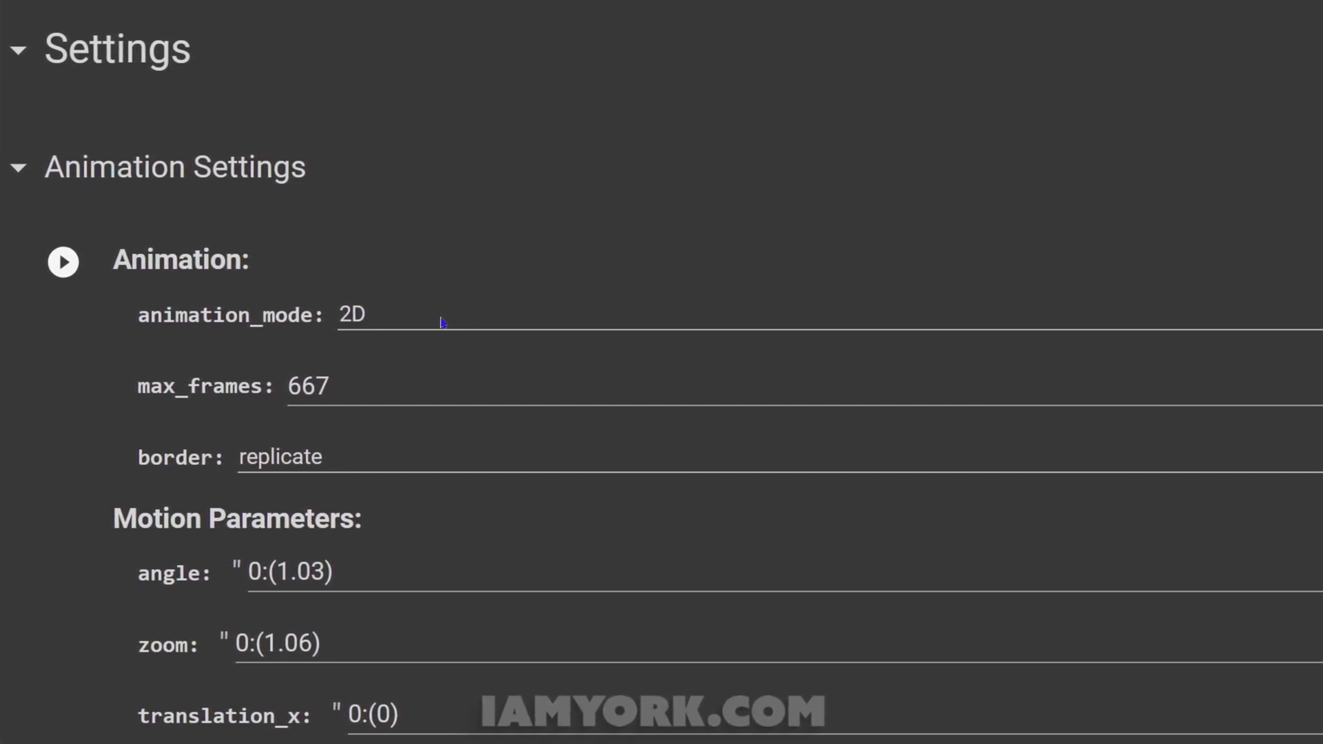
scroll(435, 369, "down", 3)
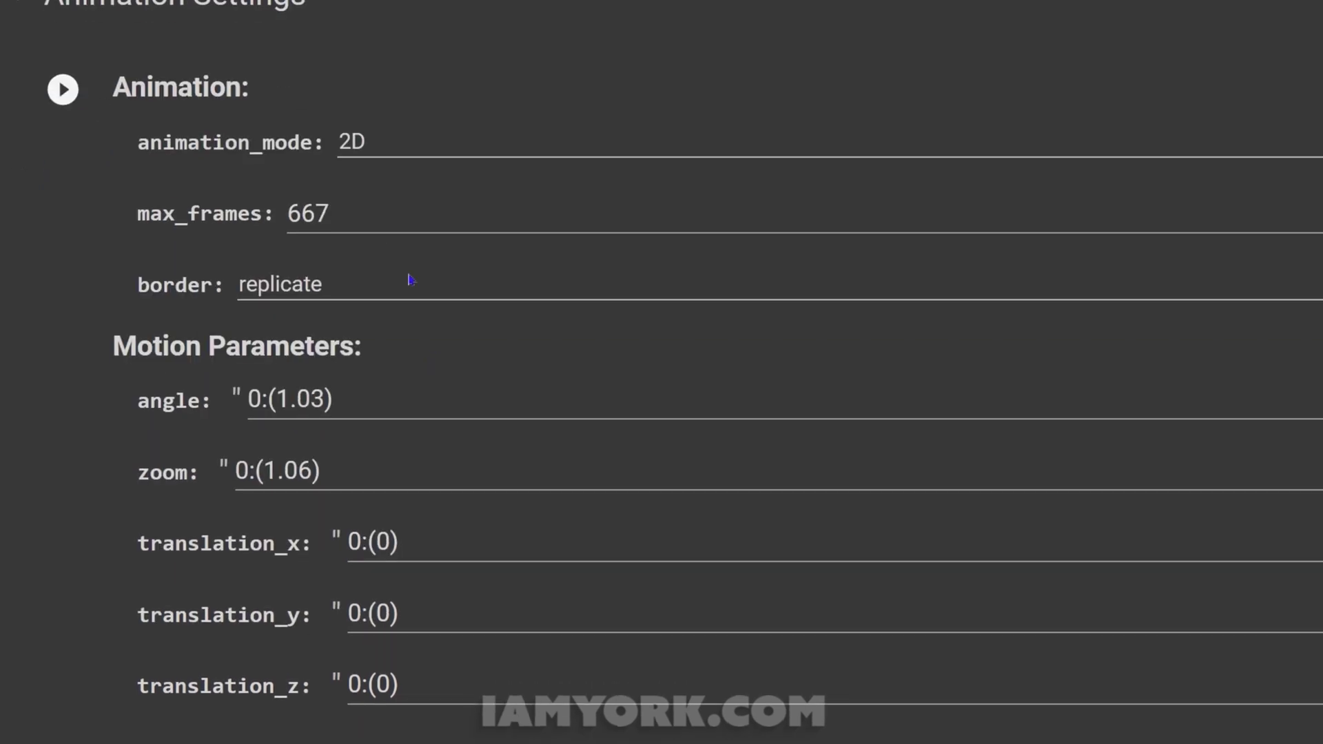
Review the remaining Animation Settings, covering motion, perspective flip, schedules, coherence, 3D depth warping, video input, interpolation and resume options
scroll(583, 432, "down", 3)
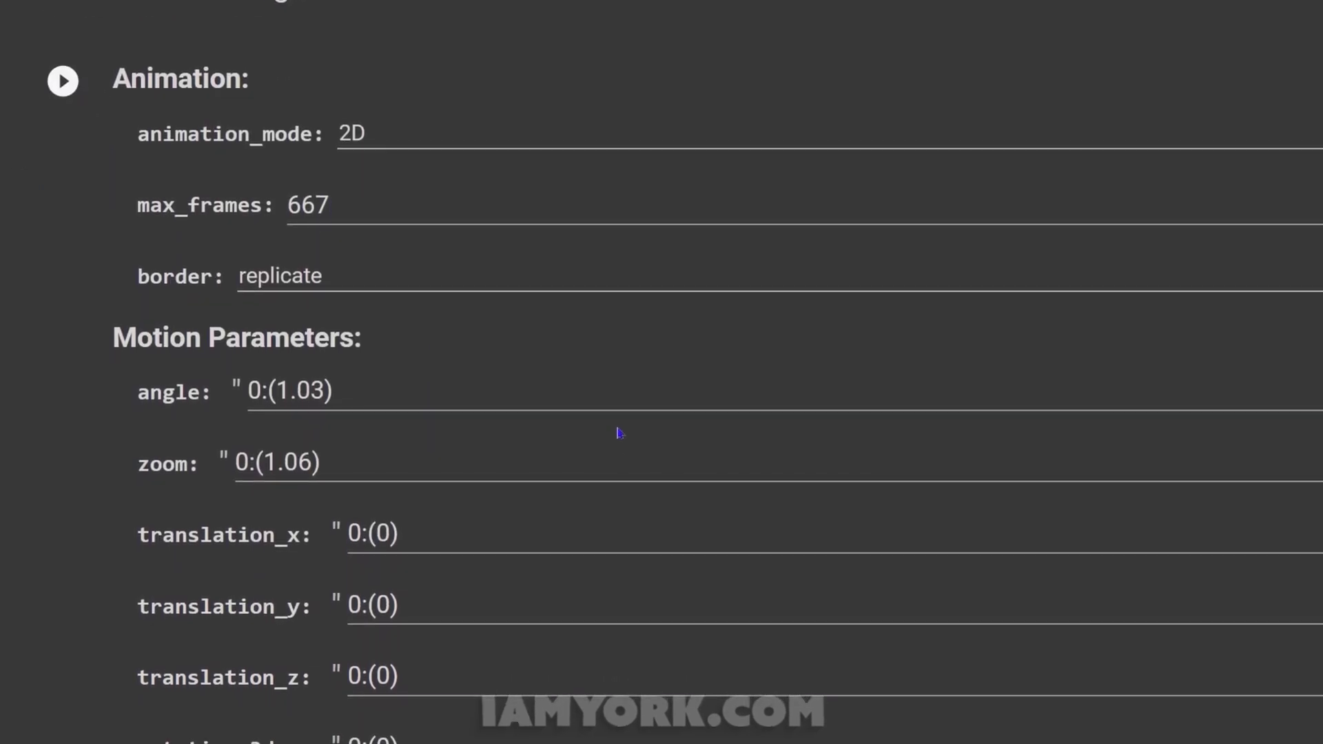
scroll(279, 234, "down", 1)
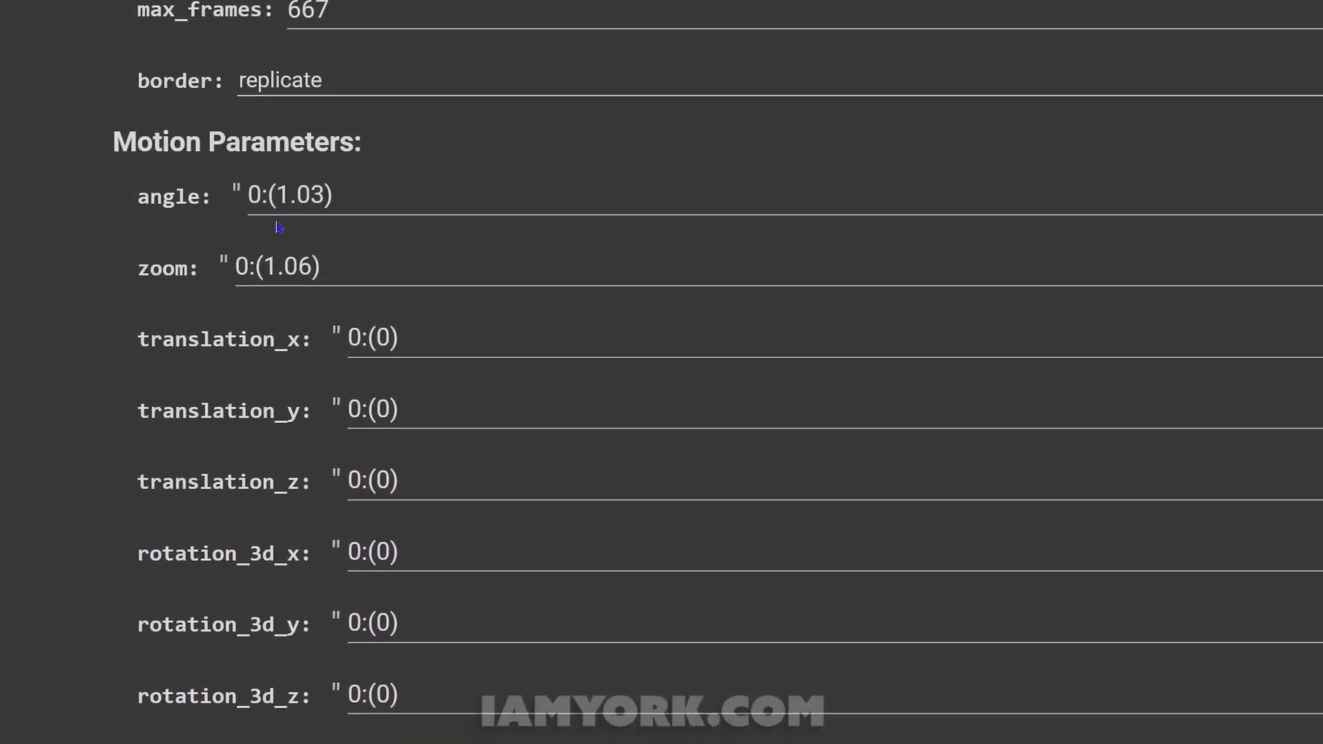
scroll(398, 185, "down", 1)
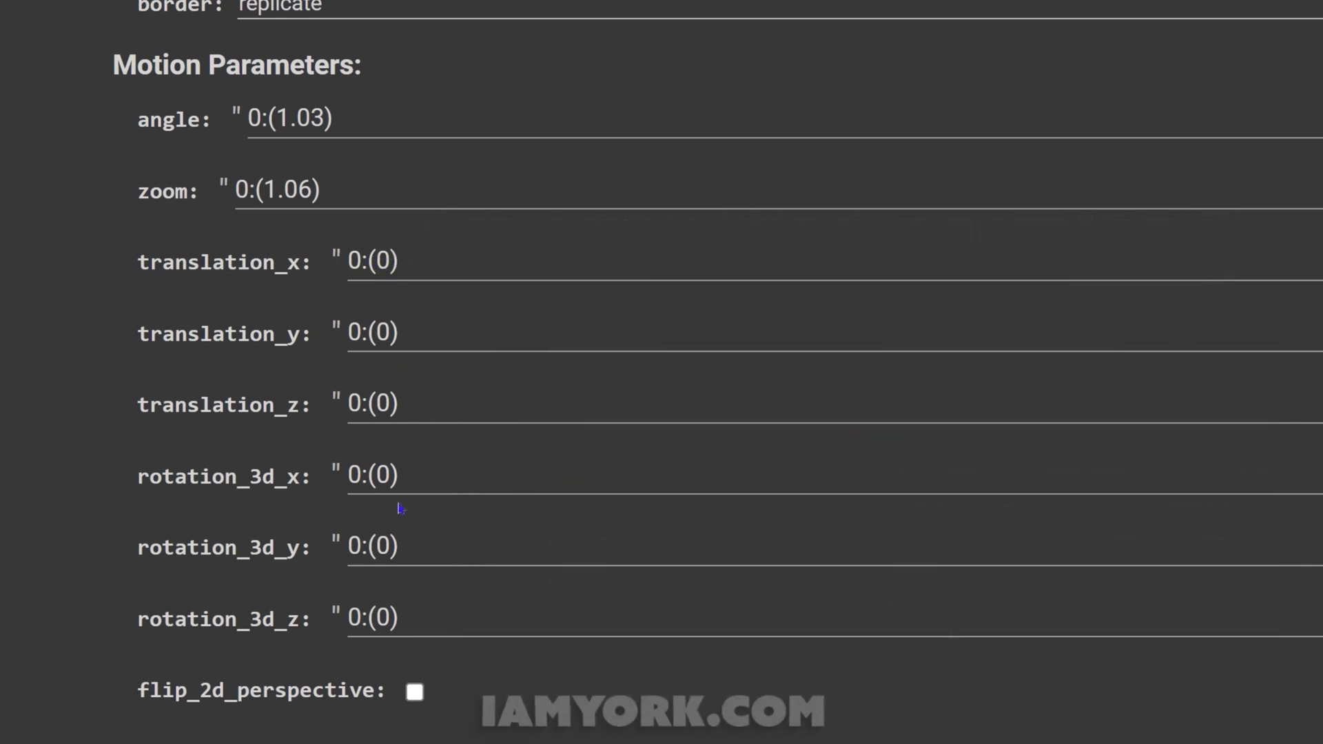
scroll(463, 474, "down", 2)
scroll(463, 474, "down", 6)
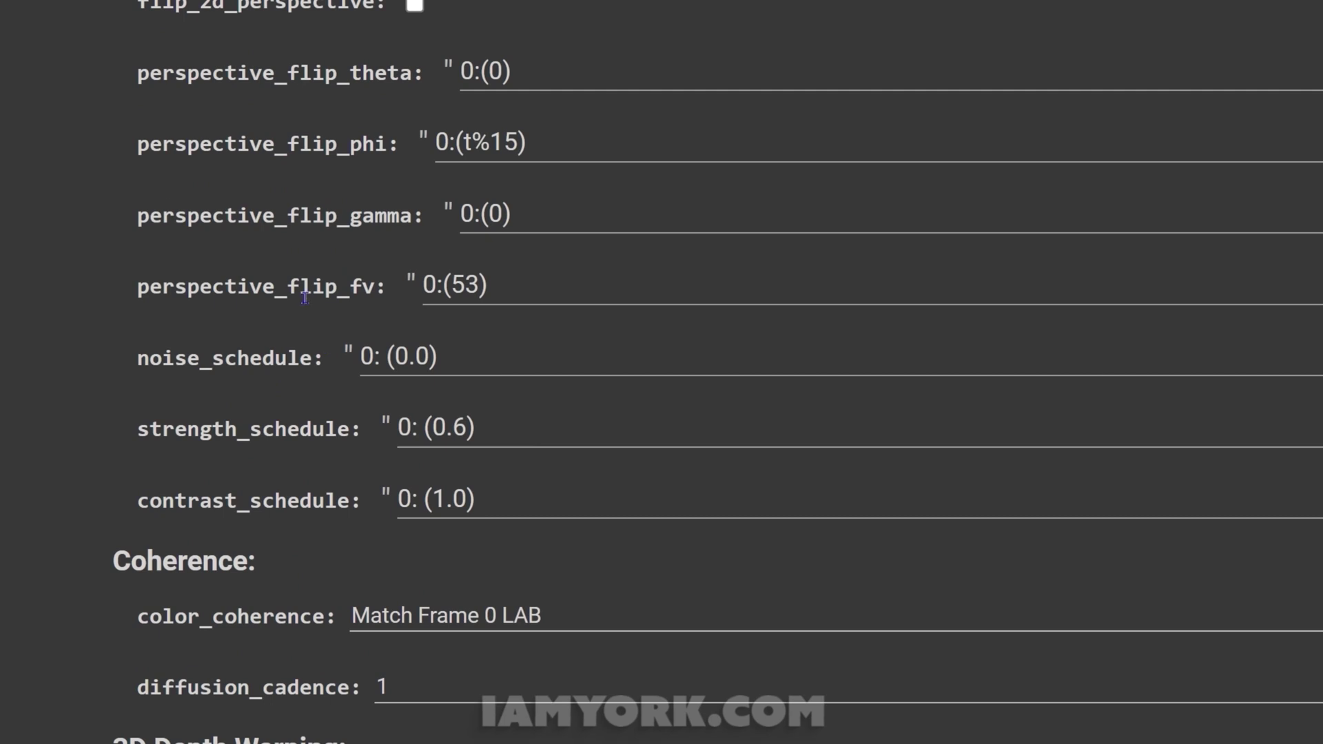
scroll(552, 353, "down", 2)
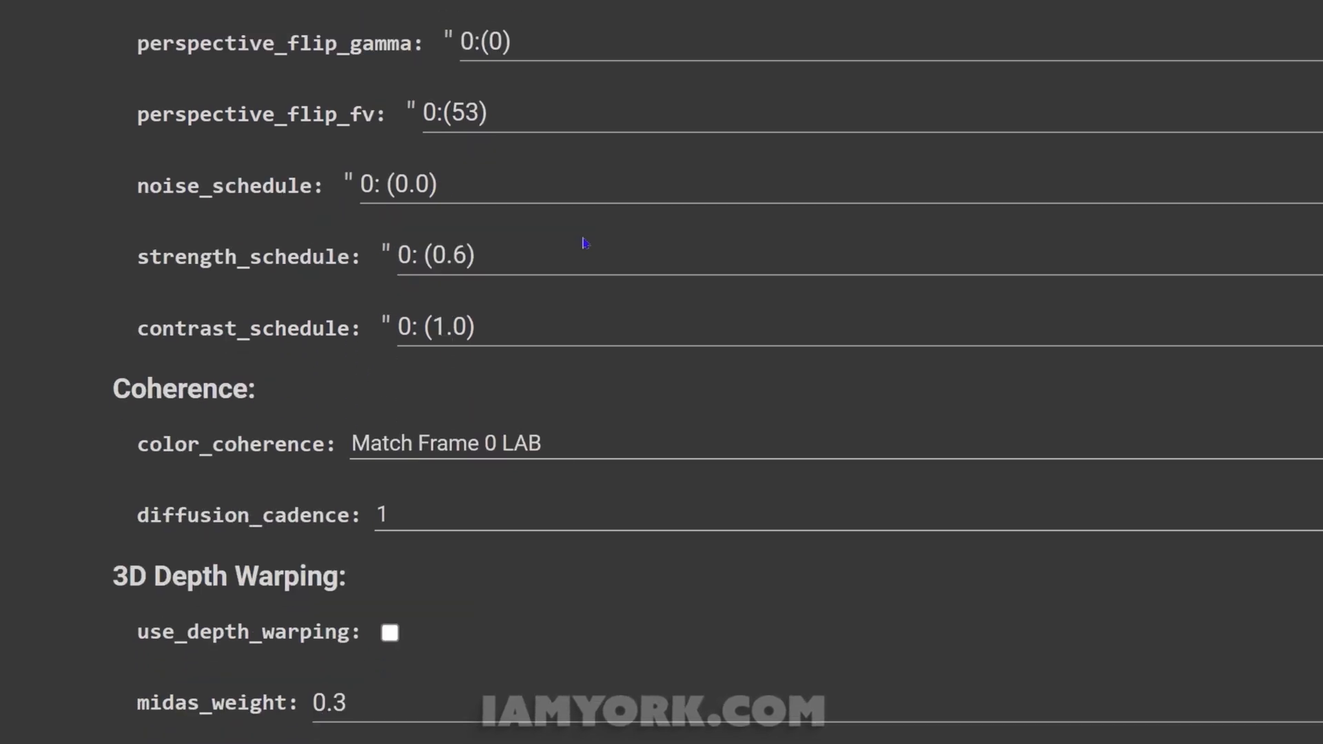
scroll(584, 243, "down", 2)
scroll(546, 269, "up", 2)
scroll(825, 296, "down", 2)
scroll(823, 310, "up", 2)
scroll(446, 358, "down", 2)
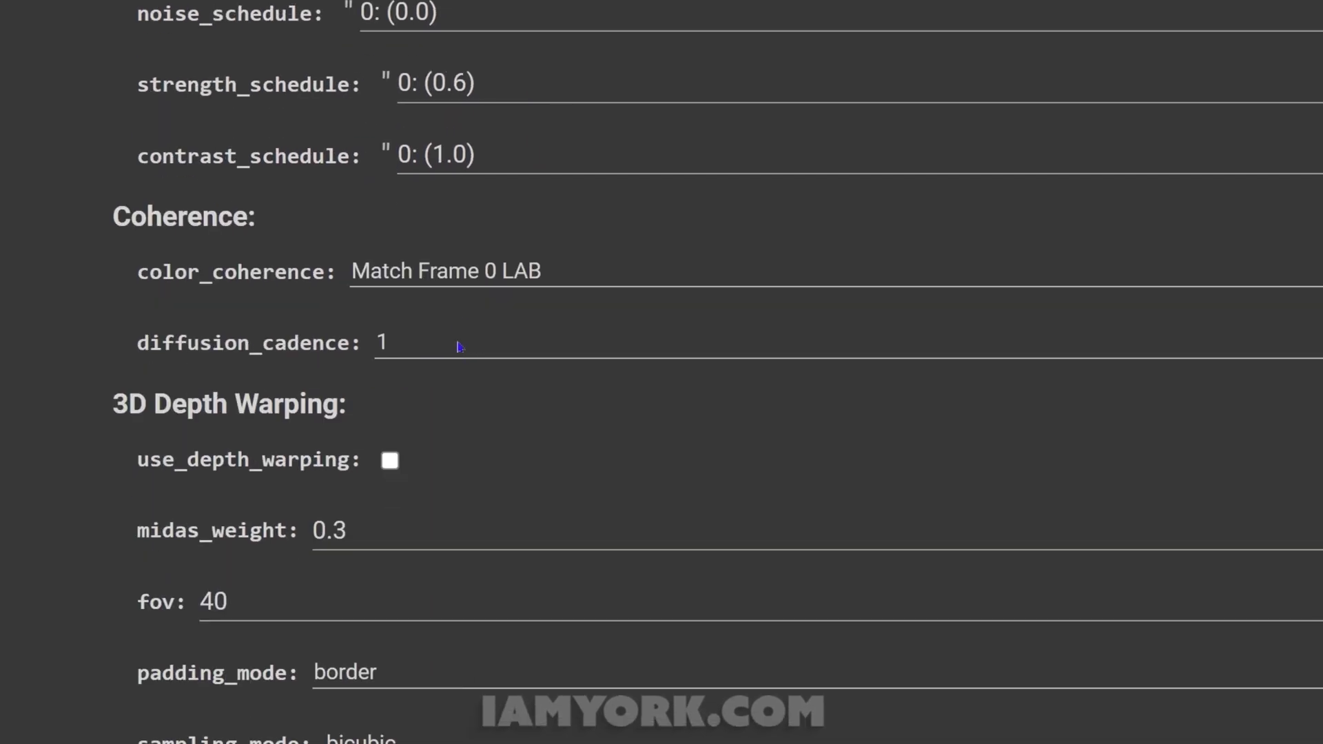
scroll(409, 338, "down", 4)
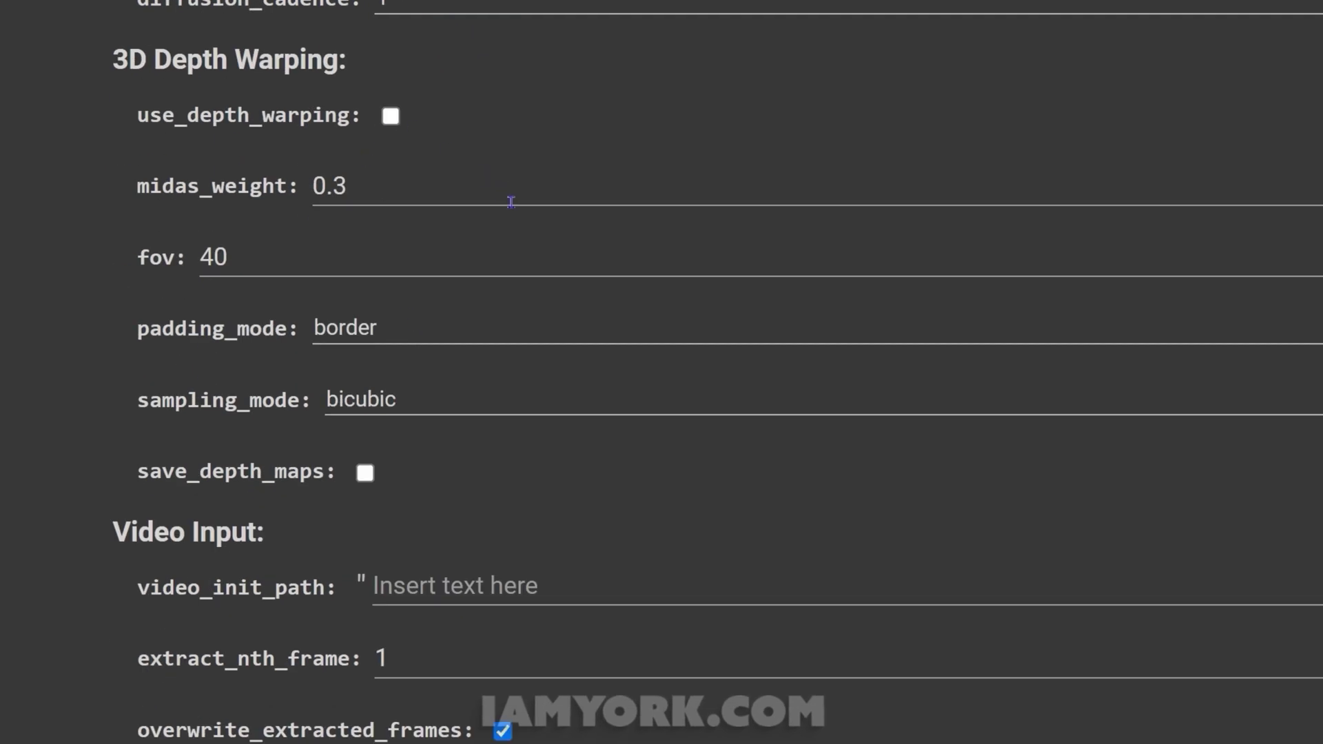
scroll(444, 463, "down", 6)
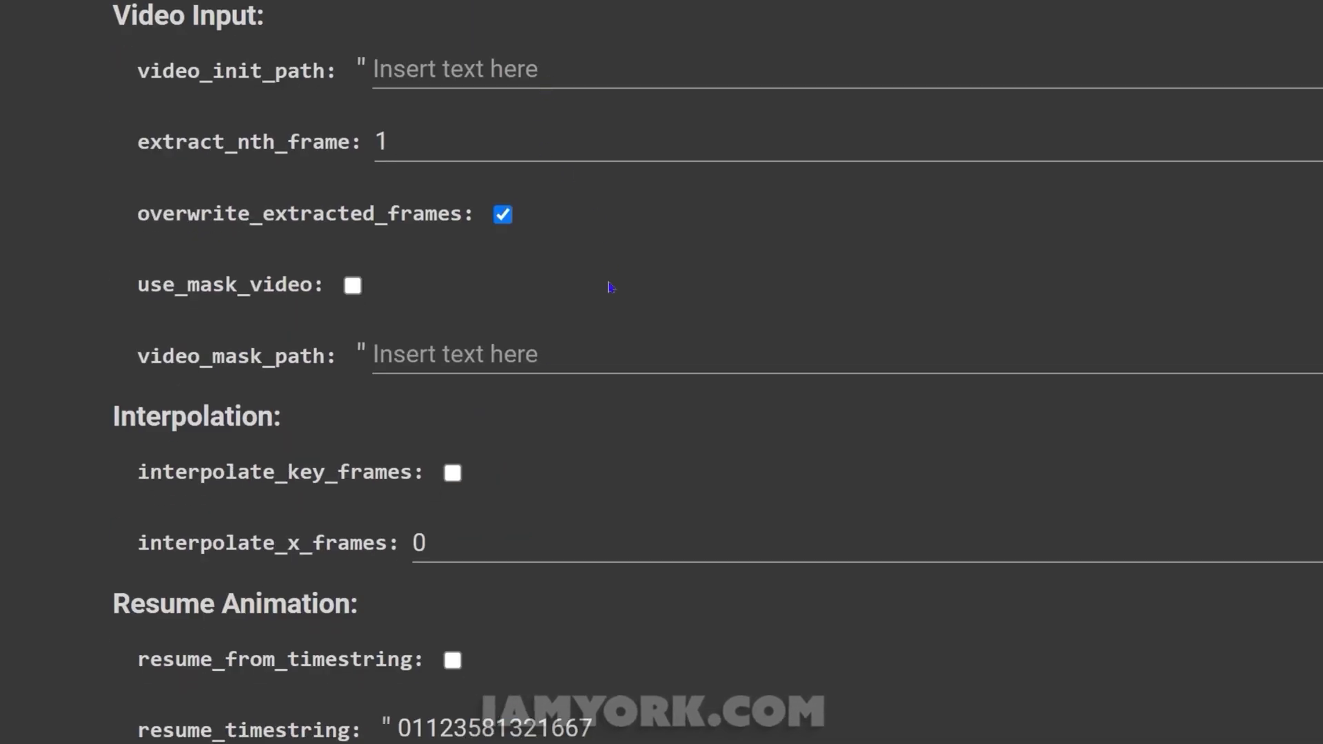
scroll(610, 288, "down", 4)
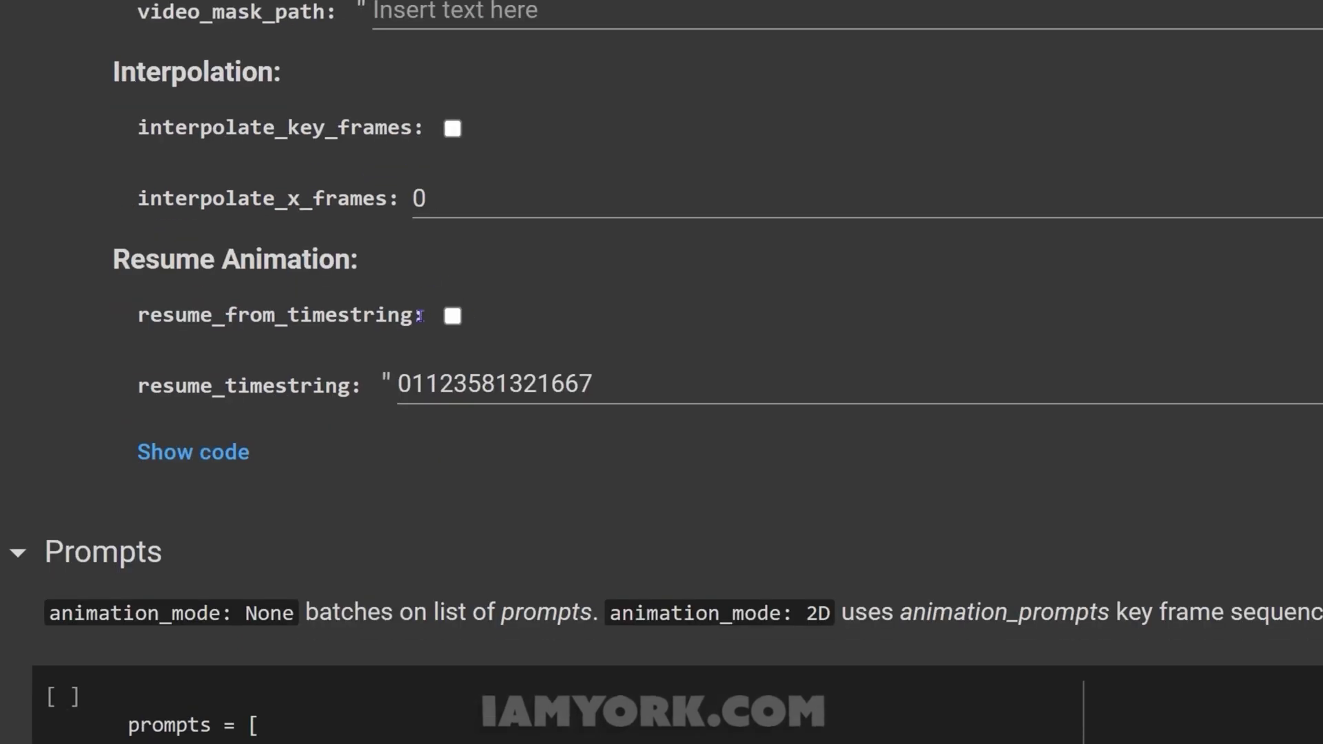
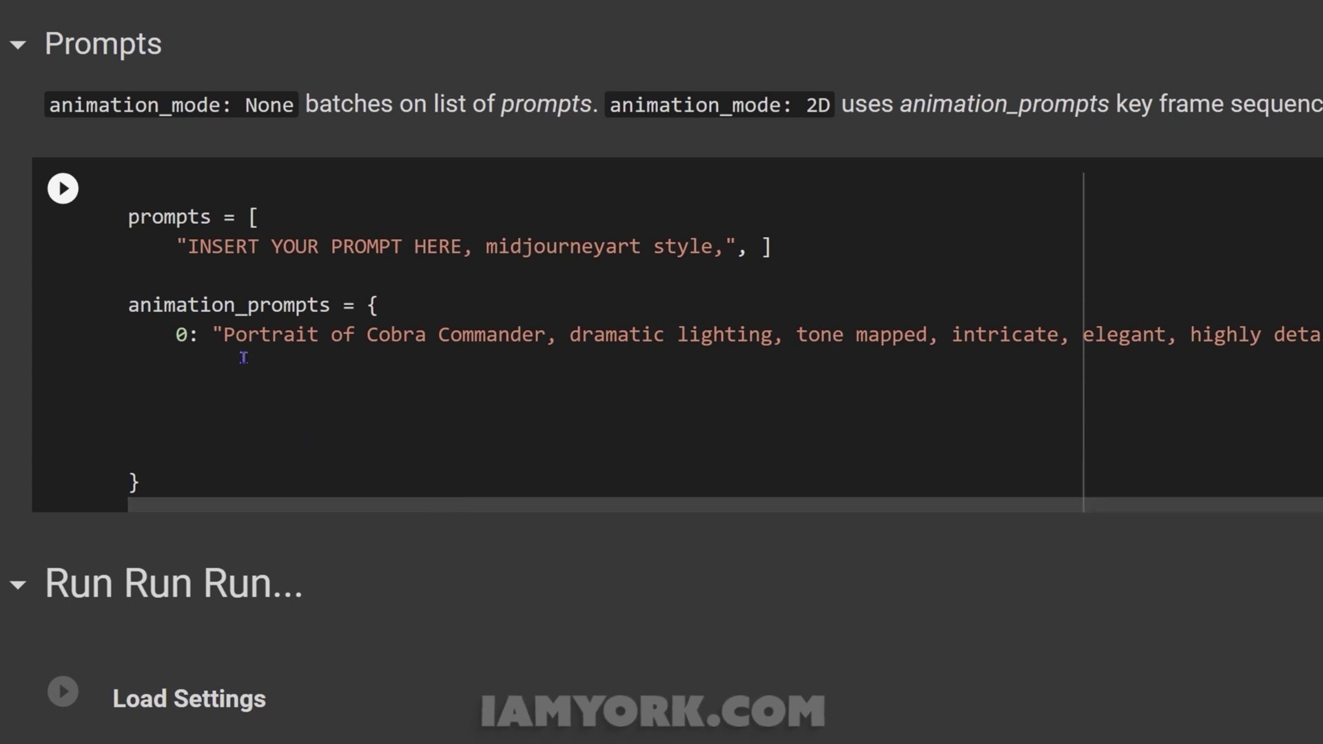
Read the Cobra Commander animation prompt through to its closing "midjourneyart style" keyword in the Prompts cell
left_click(262, 510)
scroll(262, 510, "right", 3)
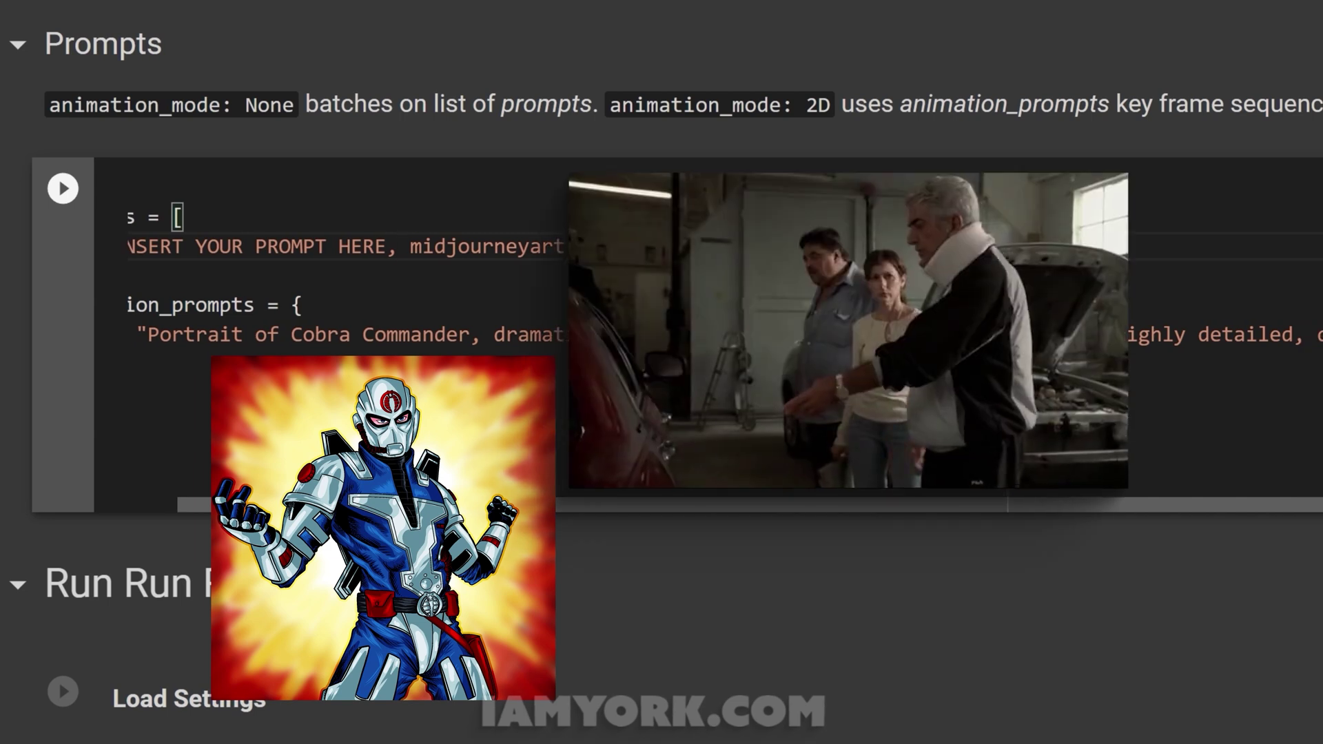
left_click_drag(358, 507, 982, 508)
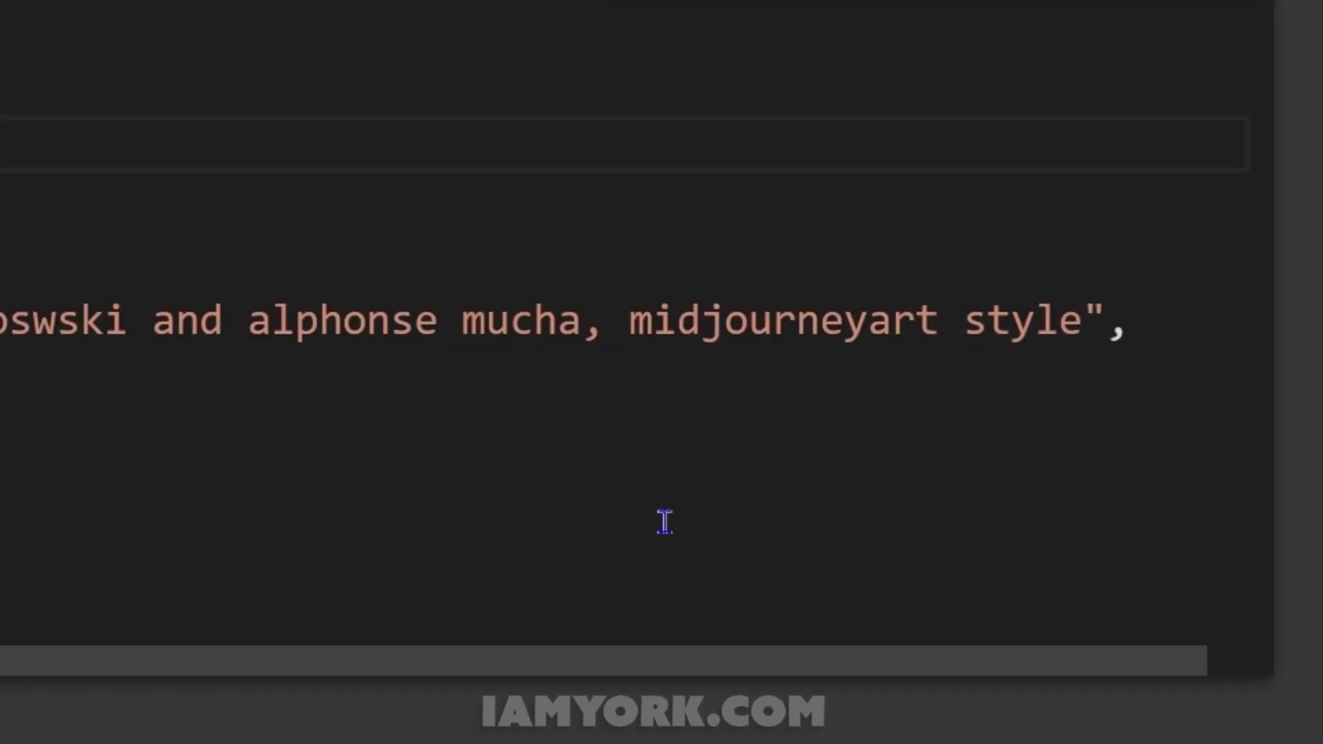
mouse_move(617, 301)
left_mouse_down()
mouse_move(1039, 307)
mouse_move(706, 310)
mouse_move(1009, 306)
mouse_move(667, 298)
mouse_move(625, 311)
left_mouse_up()
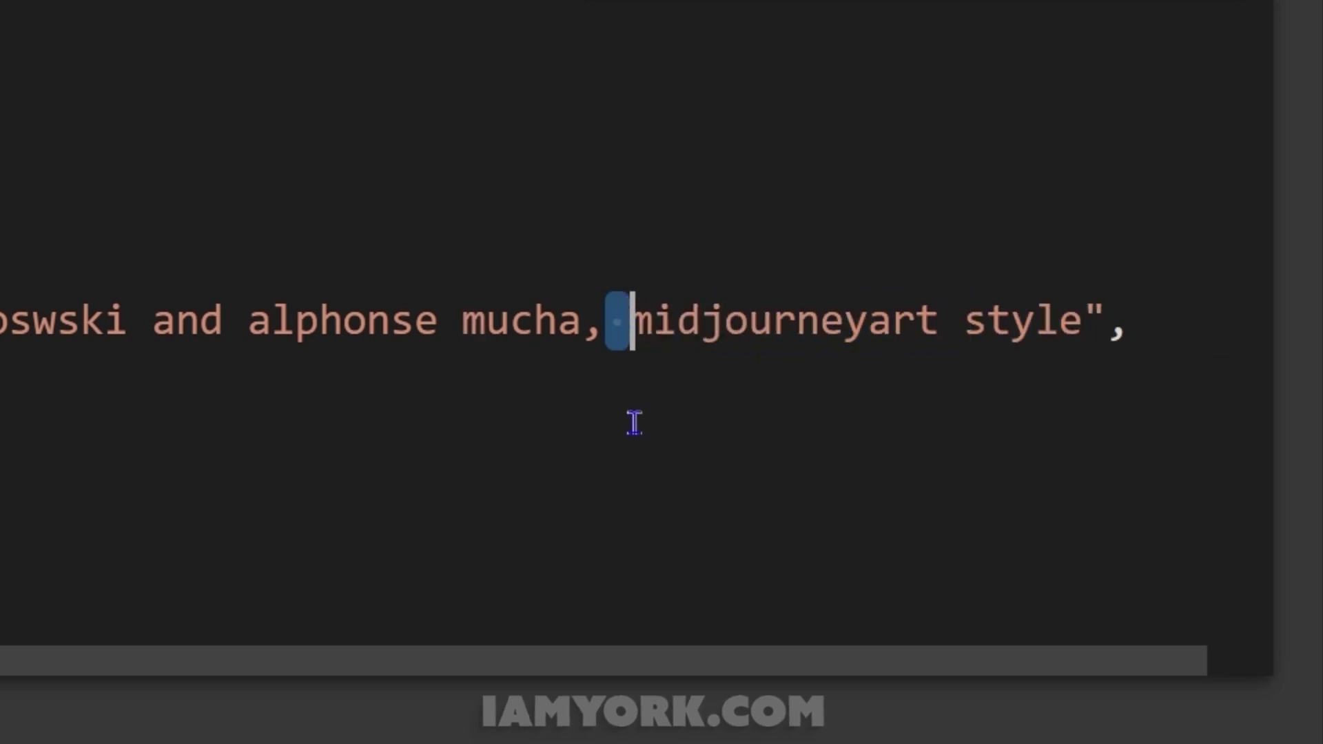
key("Down")
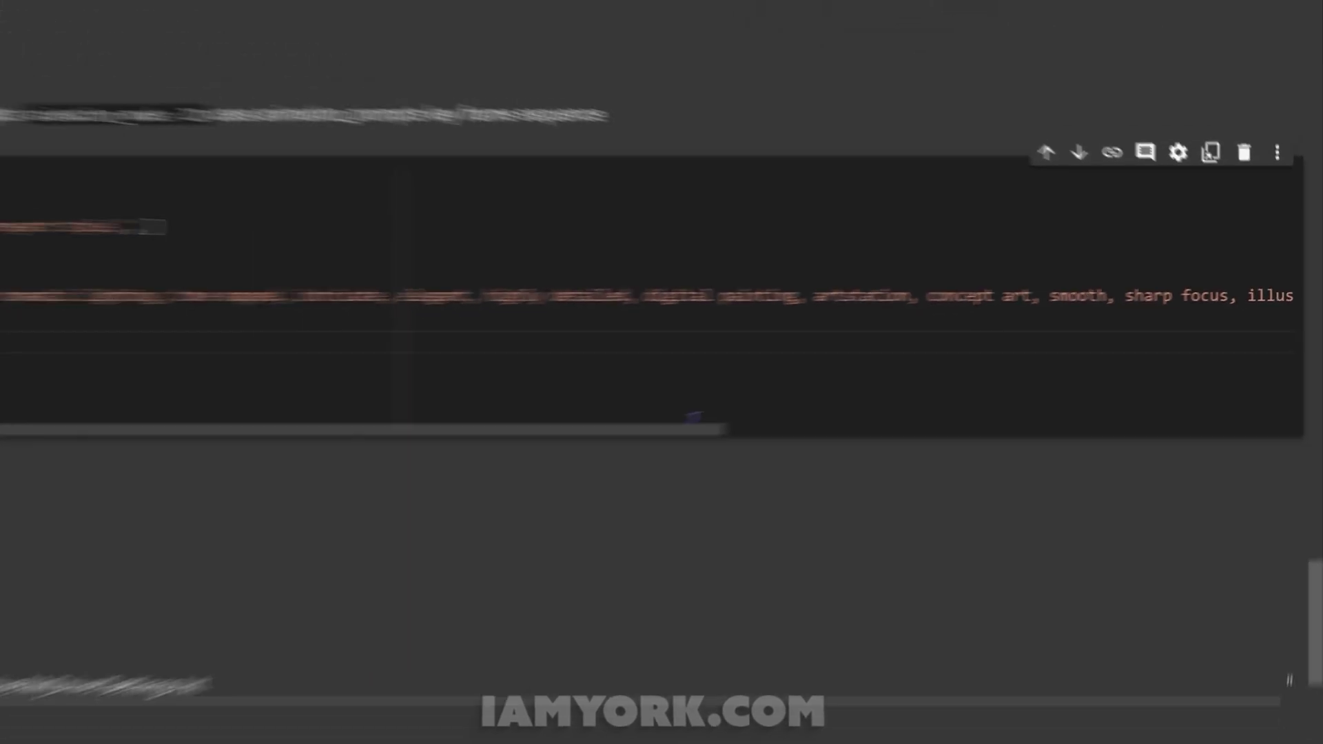
scroll(925, 378, "right", 5)
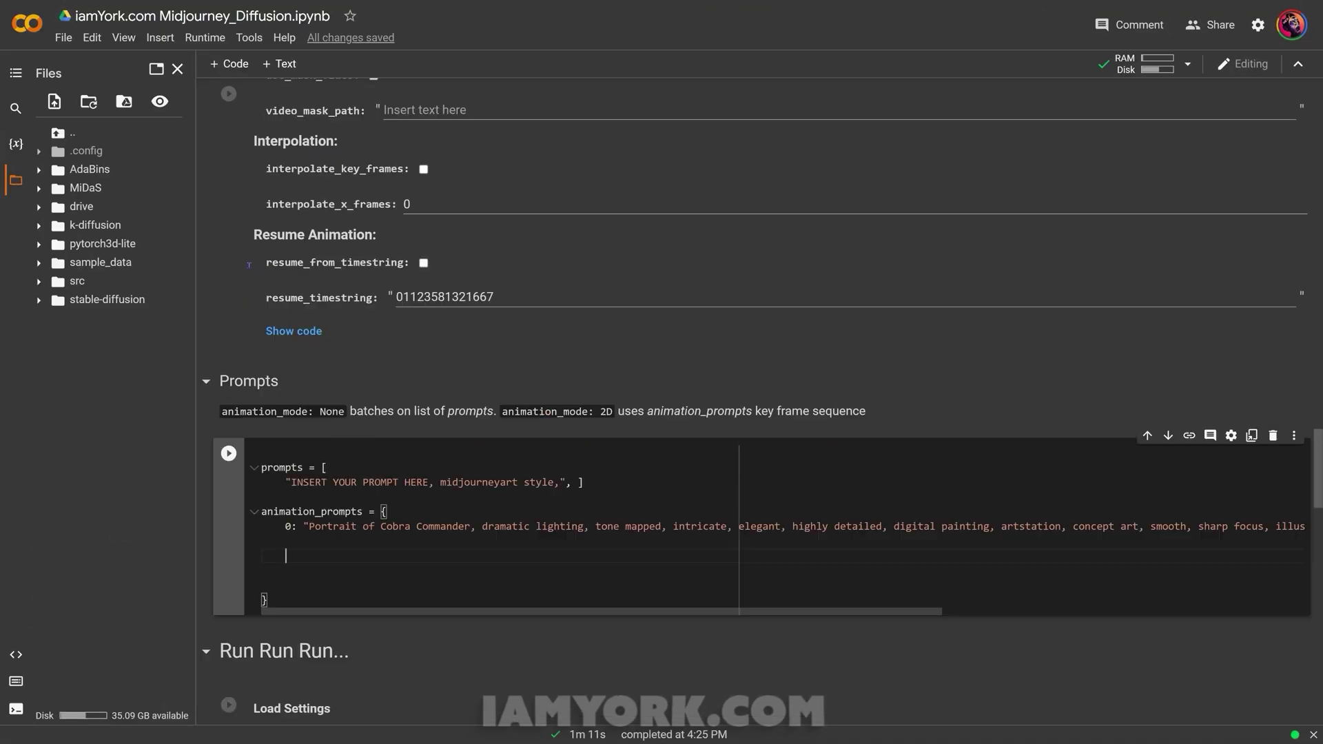
Run the Animation Settings cell and the Prompts cell
scroll(249, 265, "up", 20)
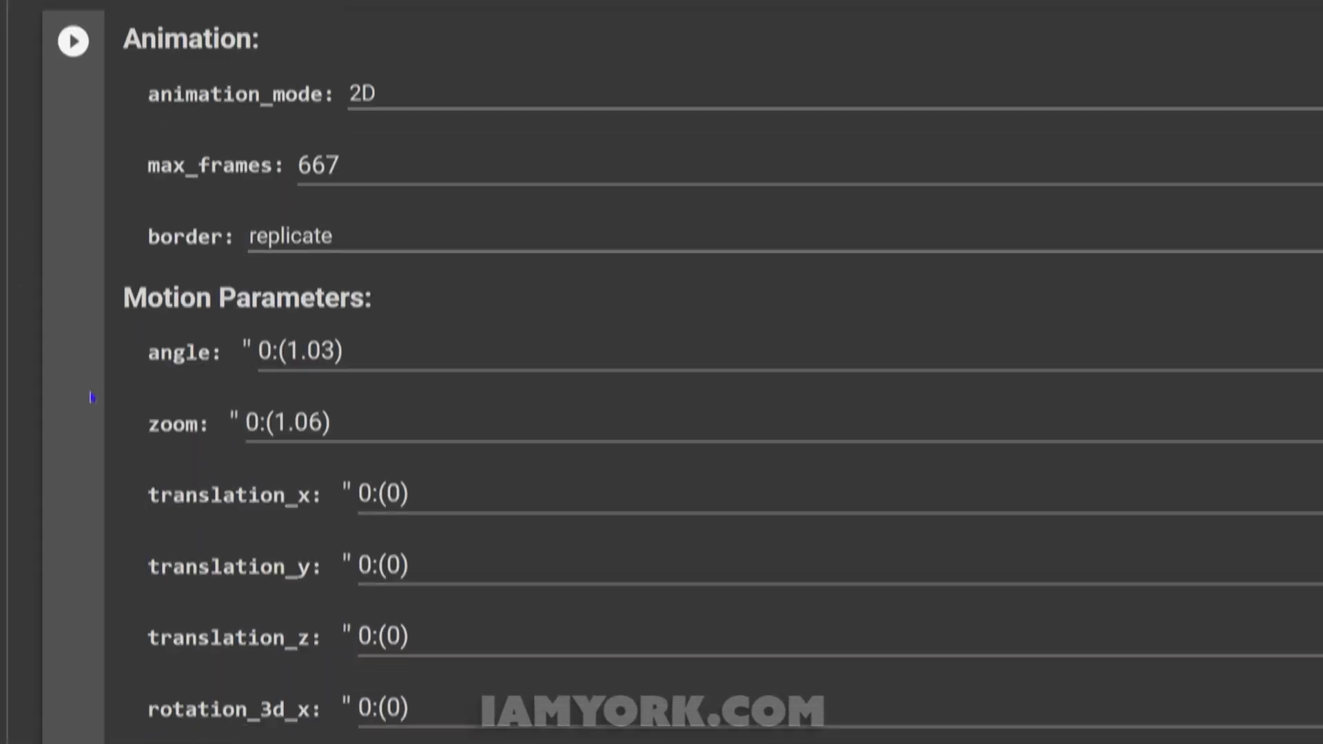
left_click(73, 40)
scroll(74, 473, "down", 10)
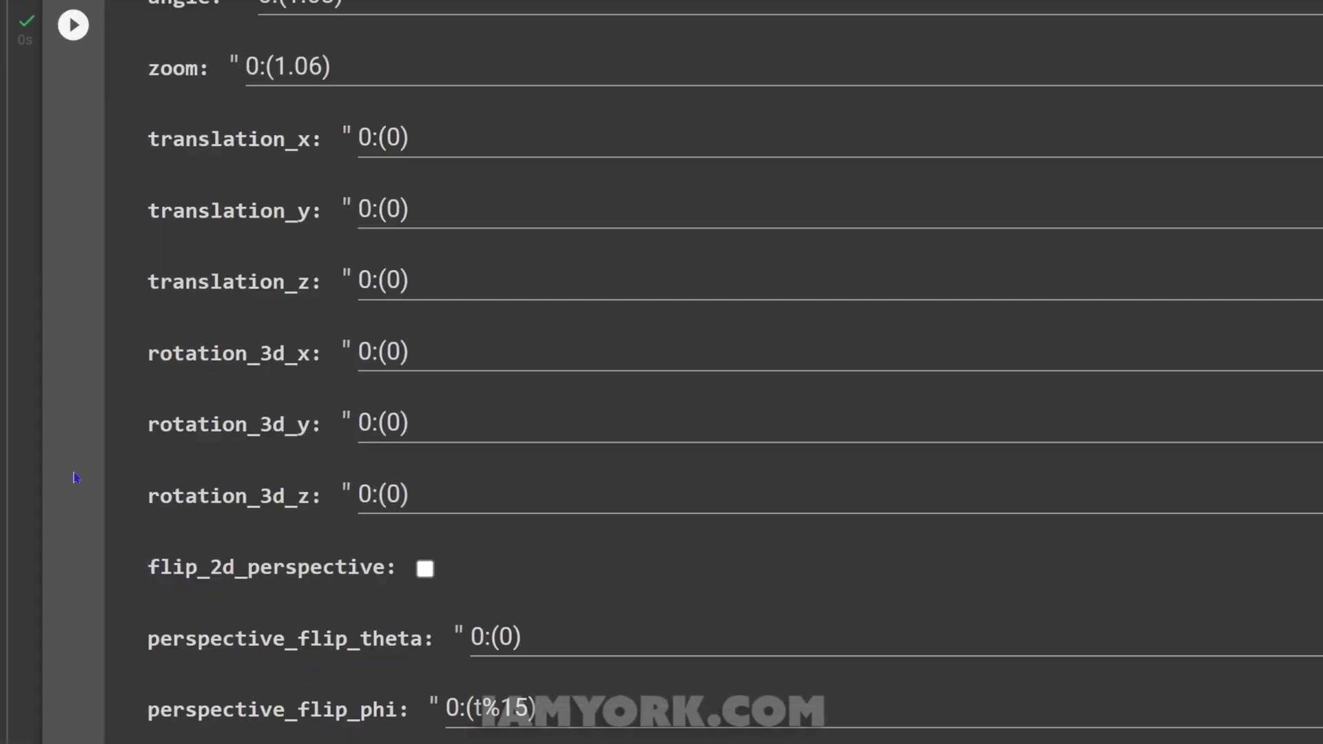
scroll(86, 481, "down", 5)
left_click(74, 425)
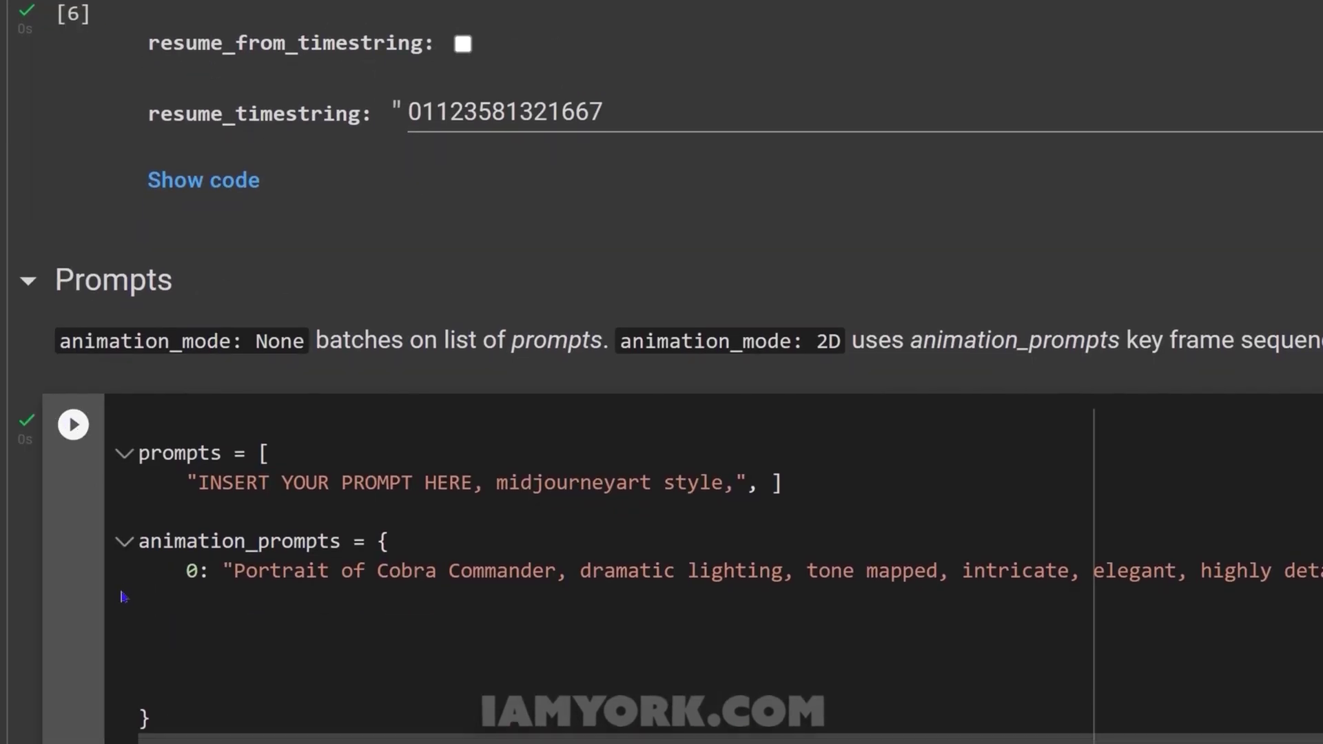
Review the image size and sampling settings in the Run cell and check the available samplers, keeping ddim
scroll(122, 594, "down", 5)
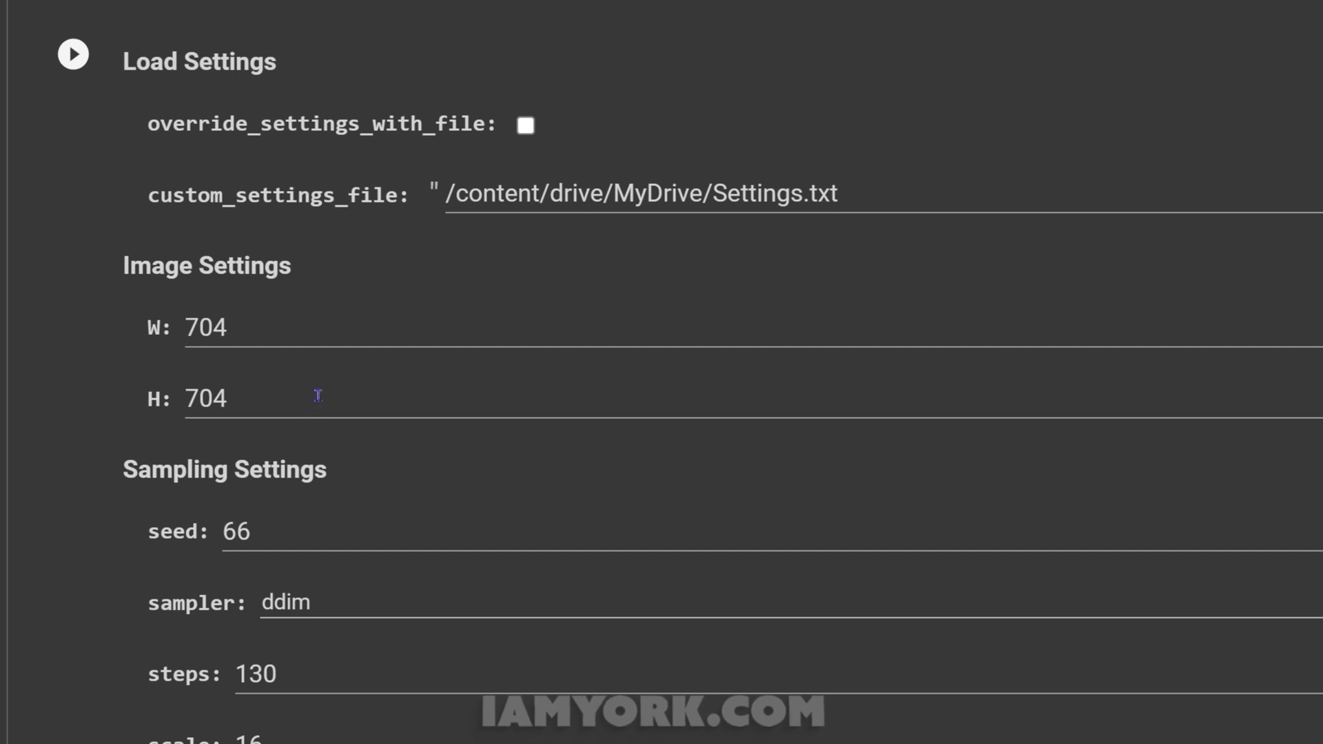
scroll(318, 396, "down", 3)
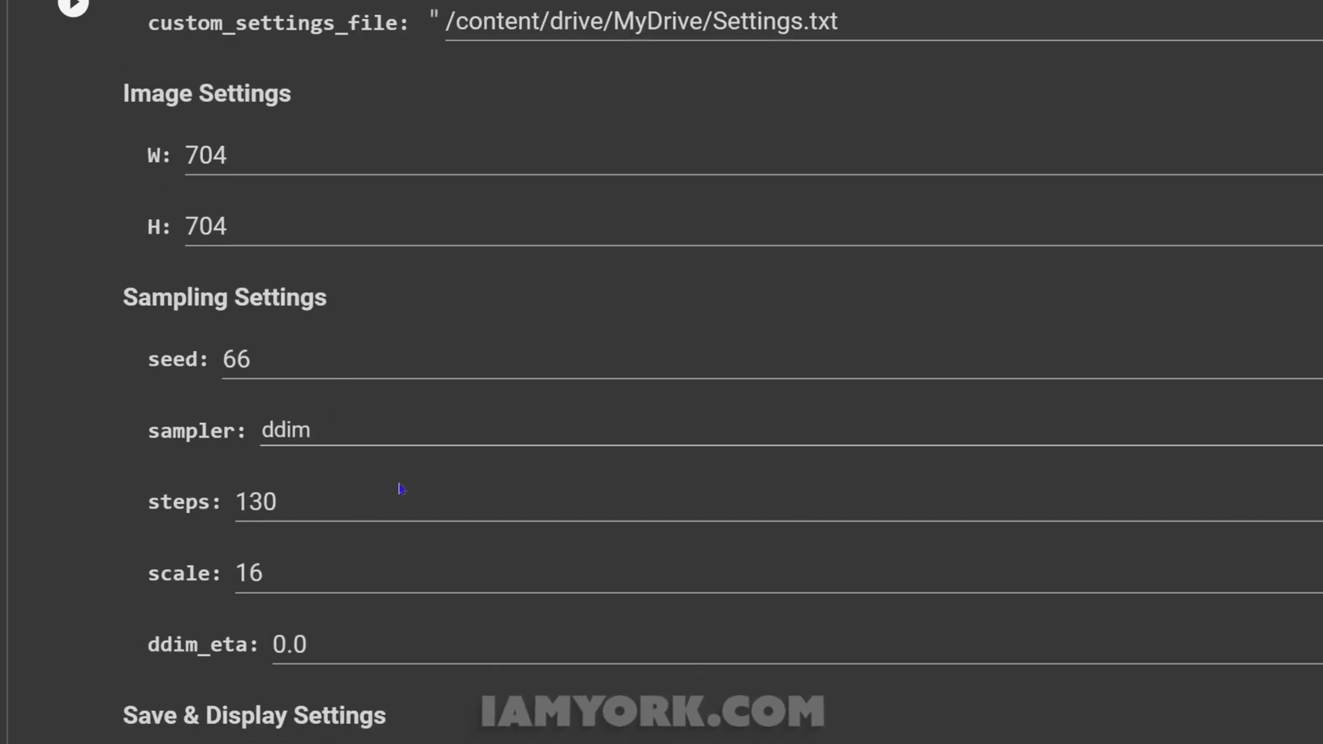
left_click(415, 437)
left_click(409, 437)
left_click(409, 437)
left_click(409, 437)
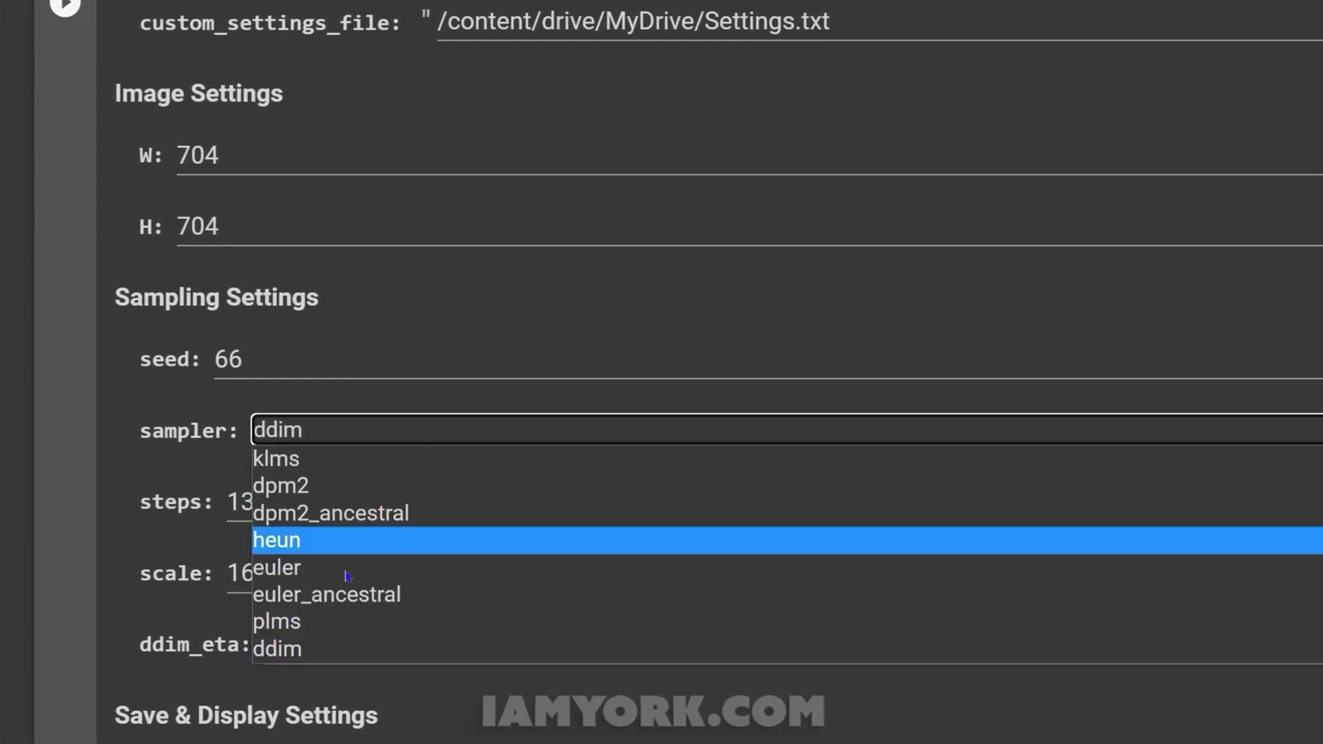
left_click(393, 430)
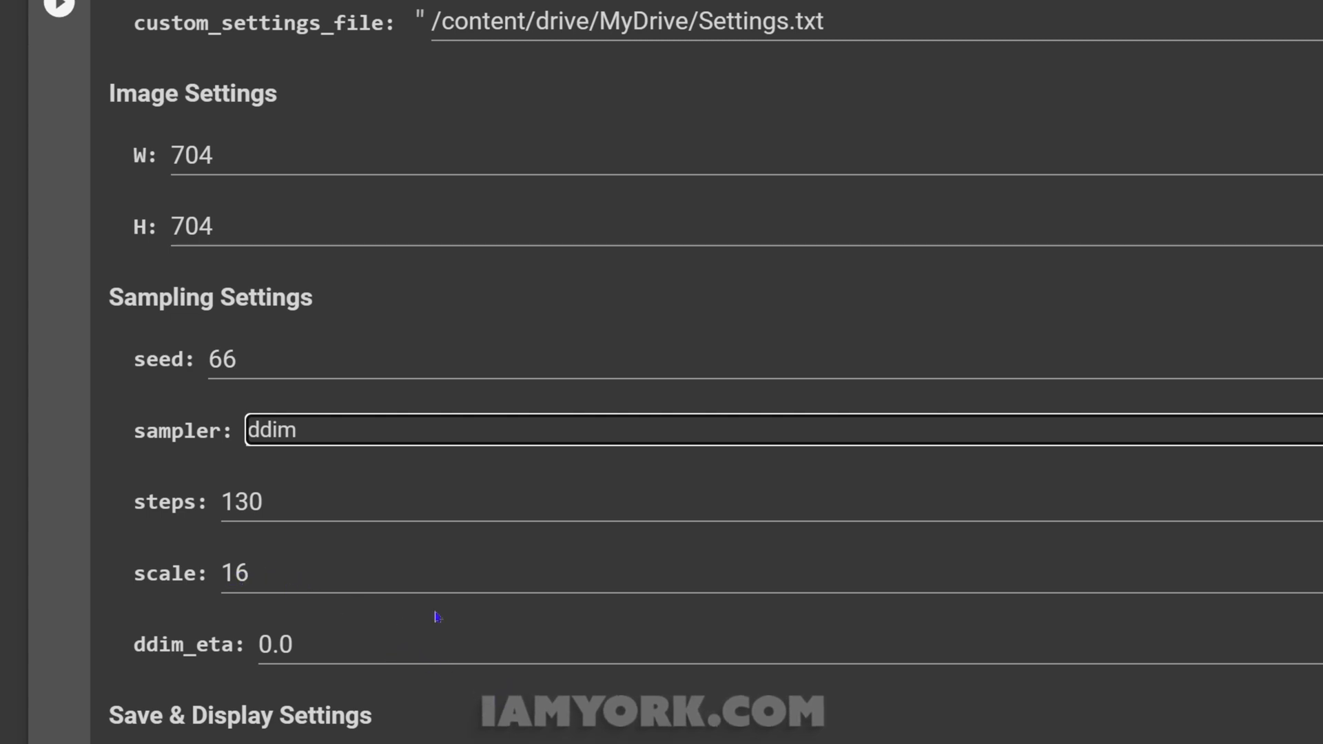
Review the save and display, prompt, batch and init settings of the Run cell
scroll(572, 734, "down", 7)
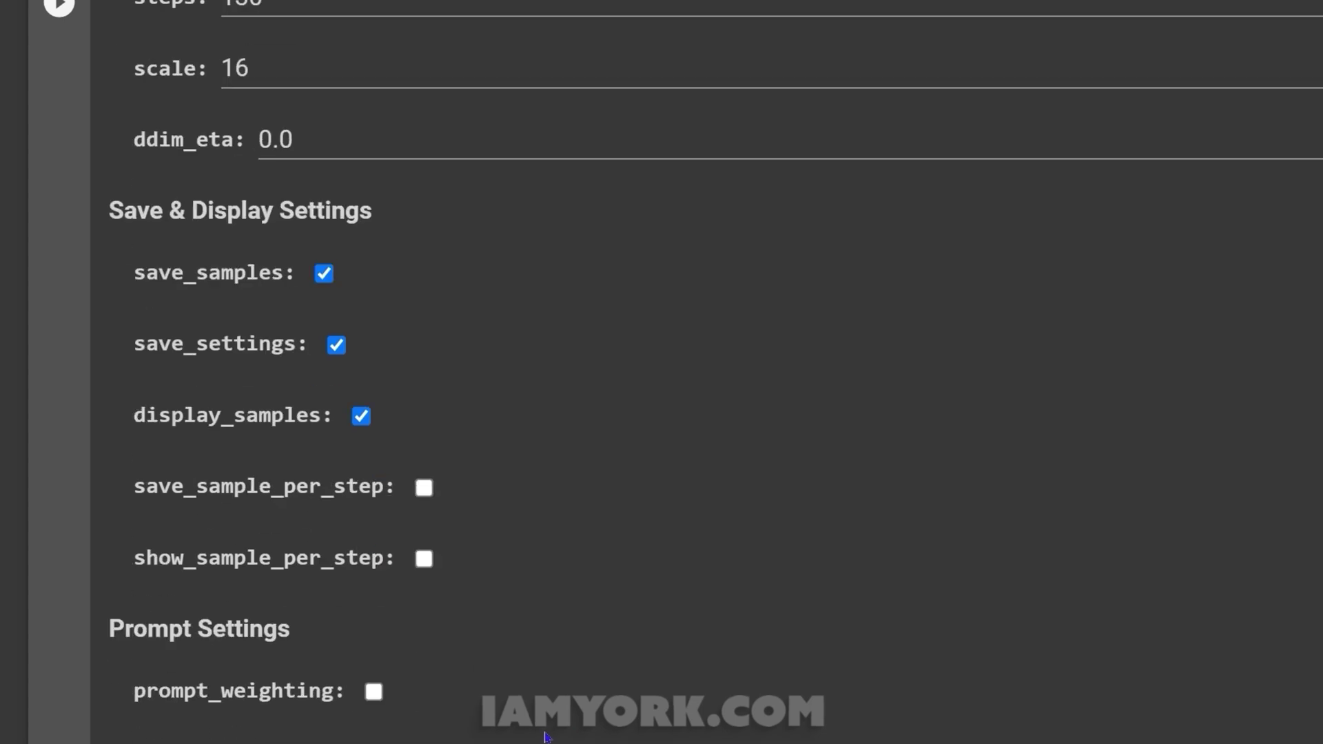
scroll(324, 413, "up", 10)
scroll(339, 290, "up", 5)
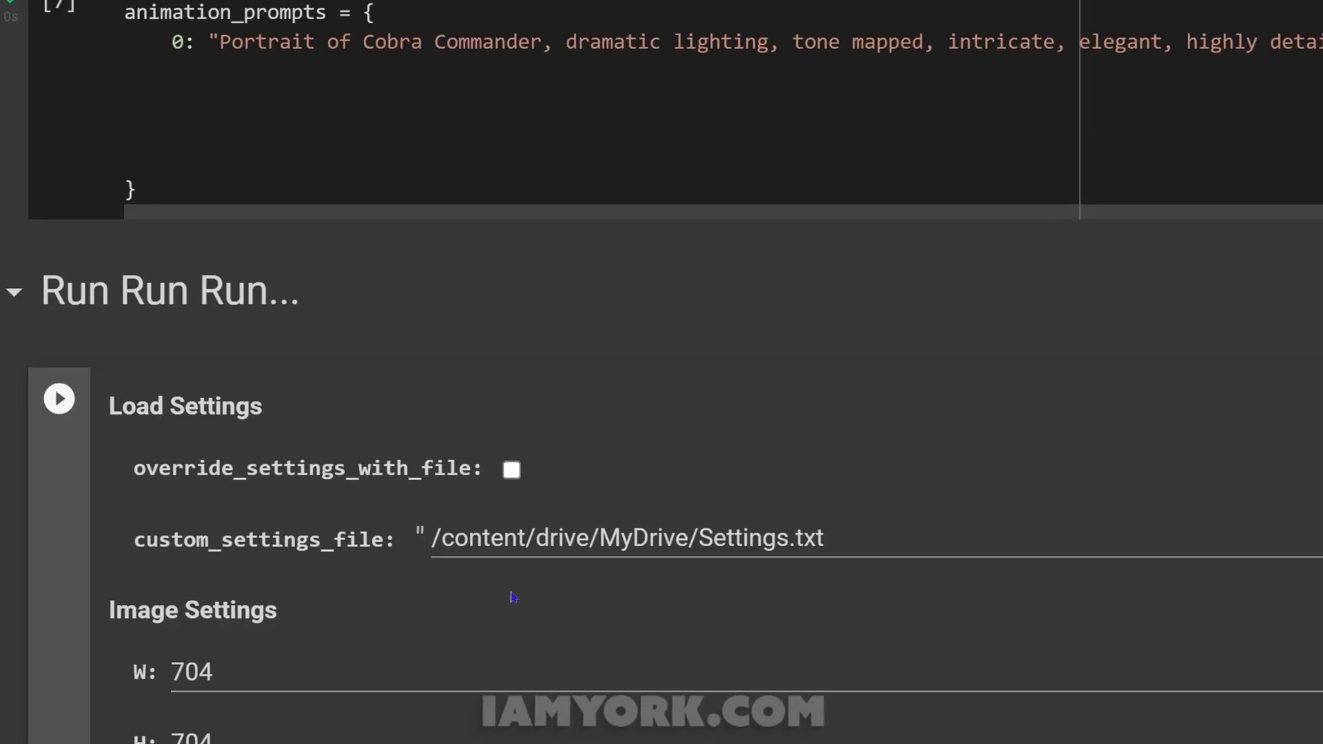
scroll(569, 644, "down", 7)
scroll(565, 638, "down", 12)
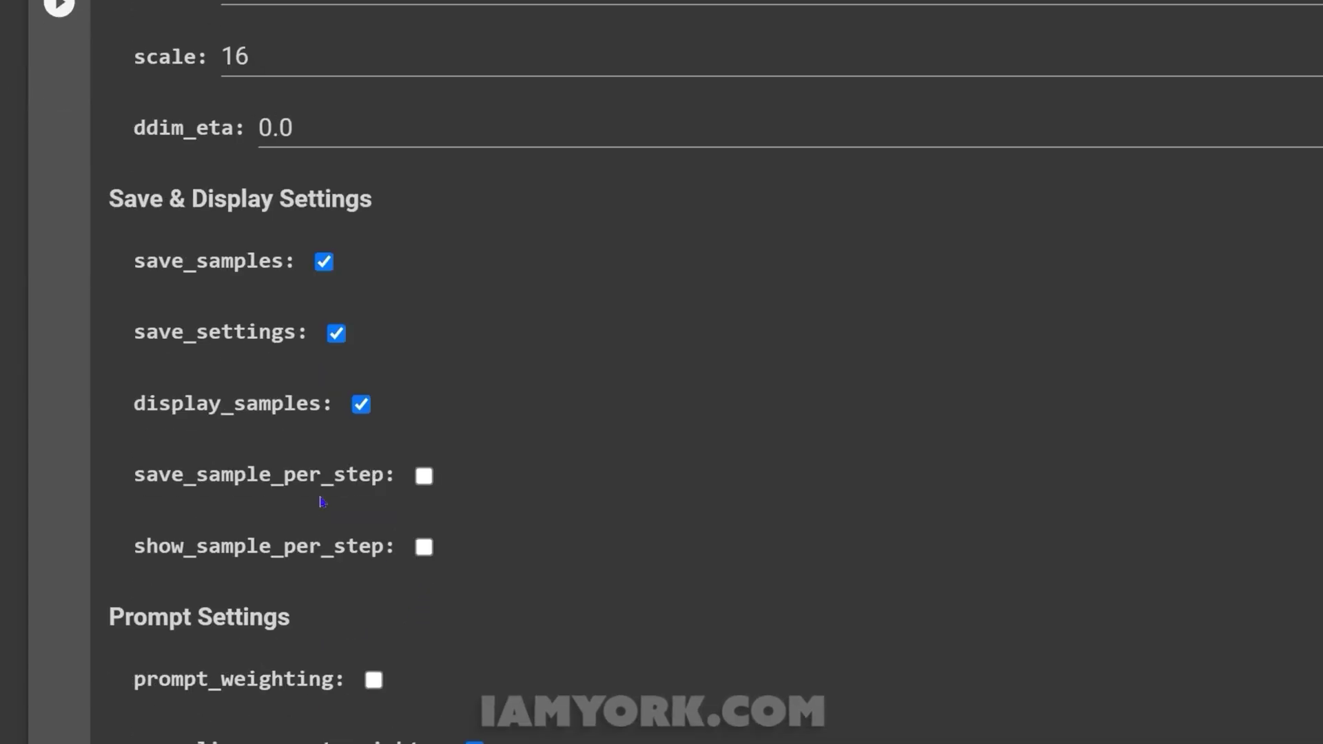
scroll(544, 627, "down", 5)
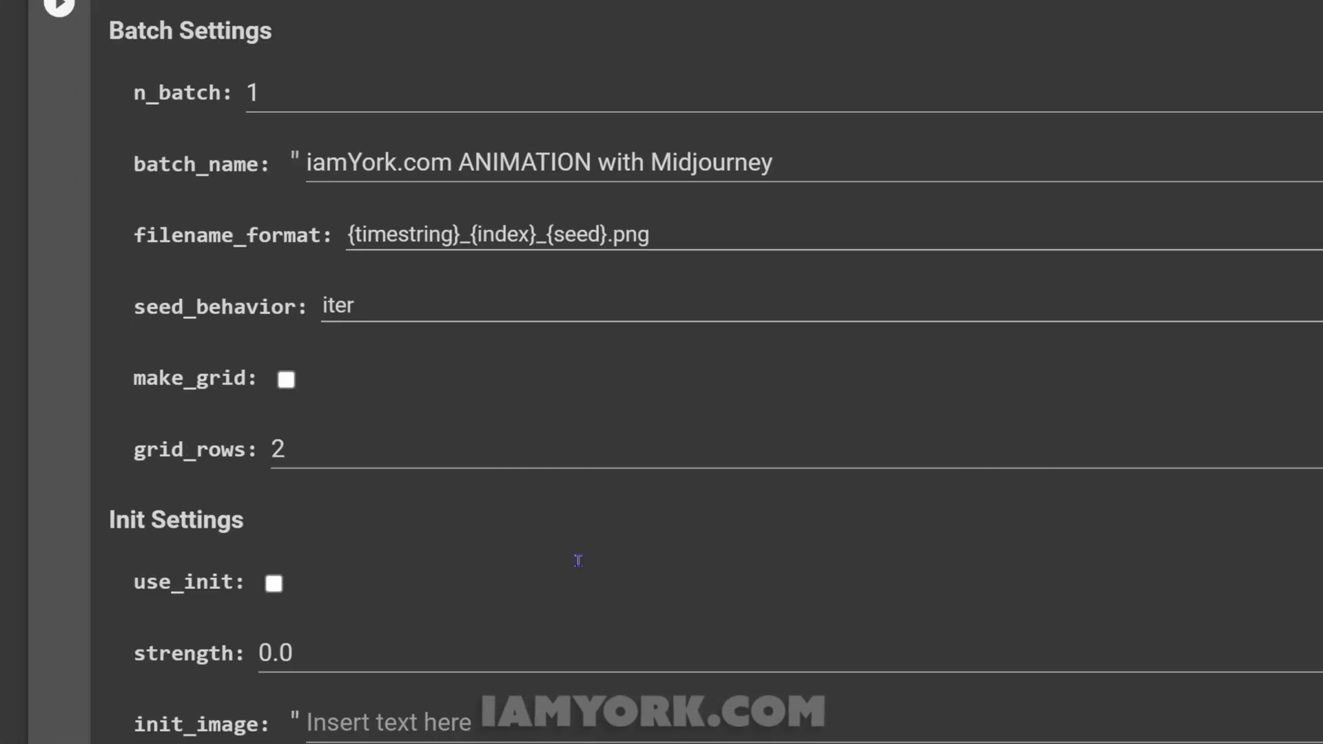
scroll(499, 458, "down", 3)
scroll(499, 458, "down", 5)
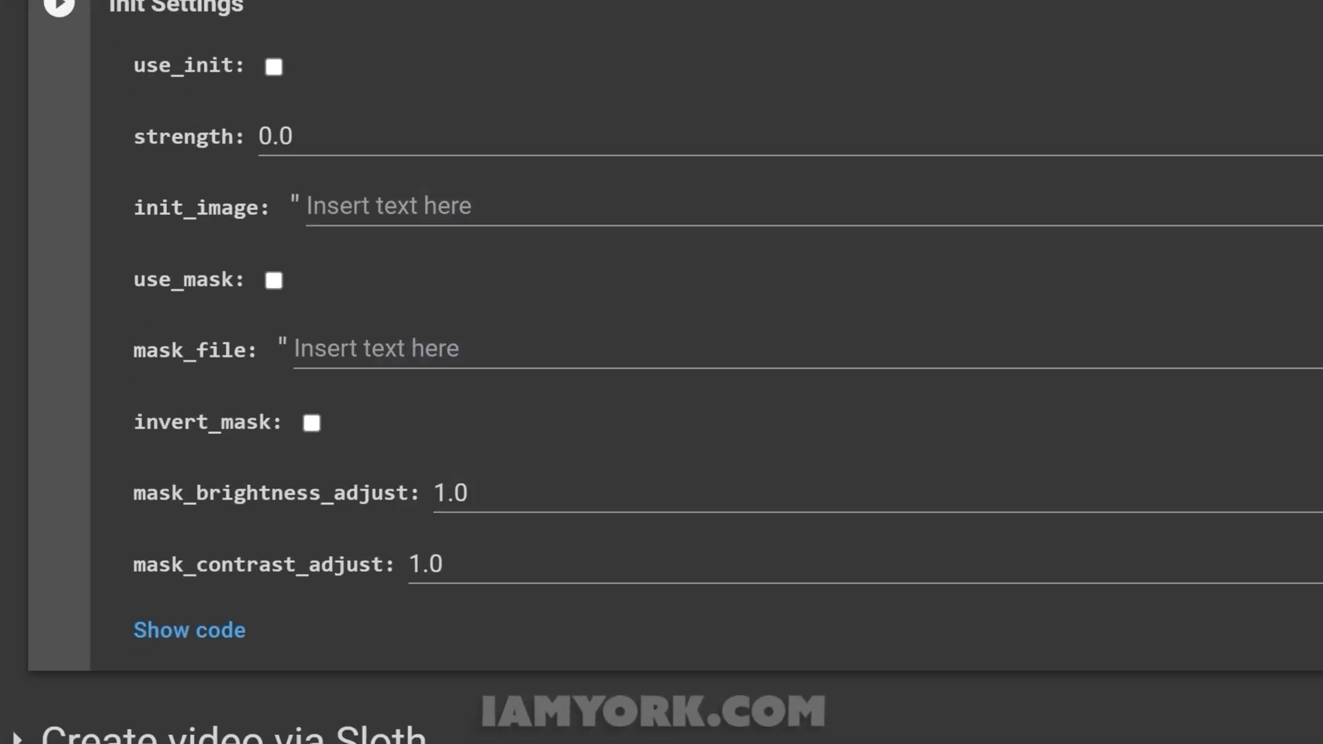
Run the cell under Run Run Run... to start rendering the animation, and go to its output
scroll(501, 665, "up", 15)
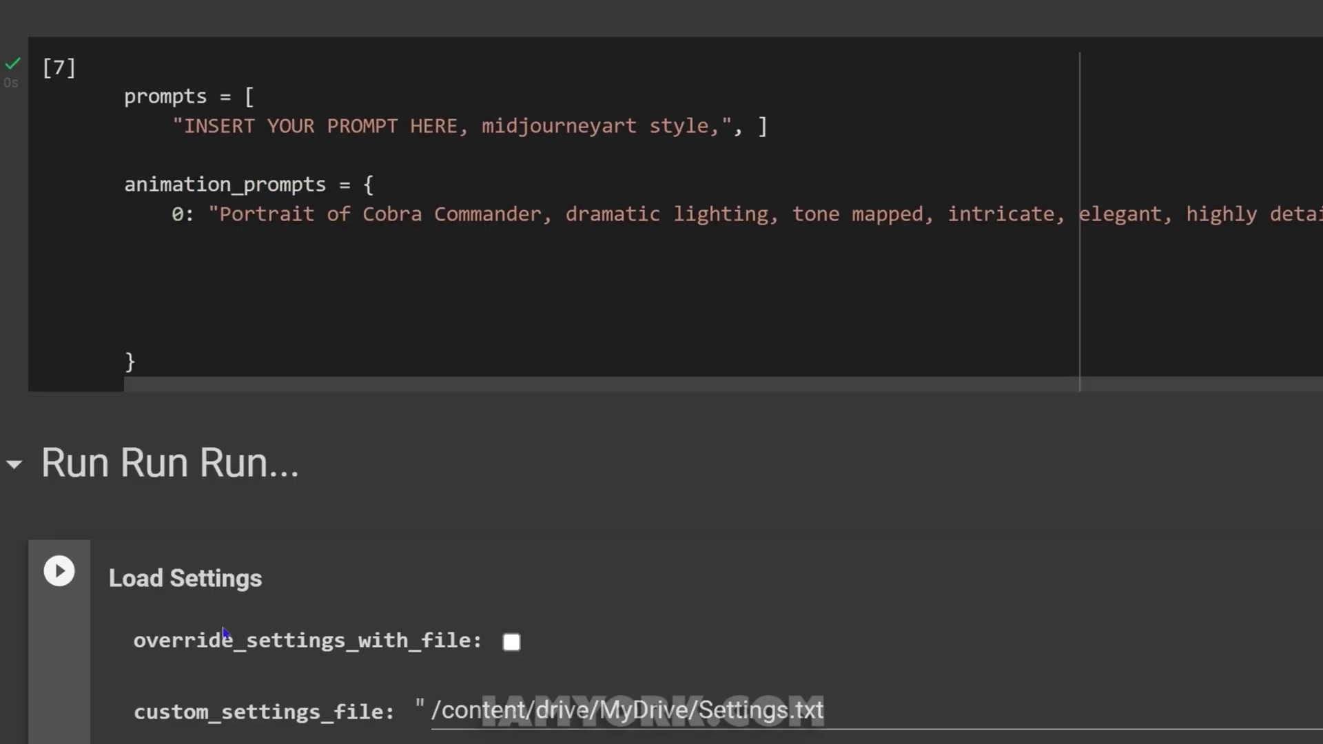
left_click(56, 572)
scroll(76, 701, "down", 20)
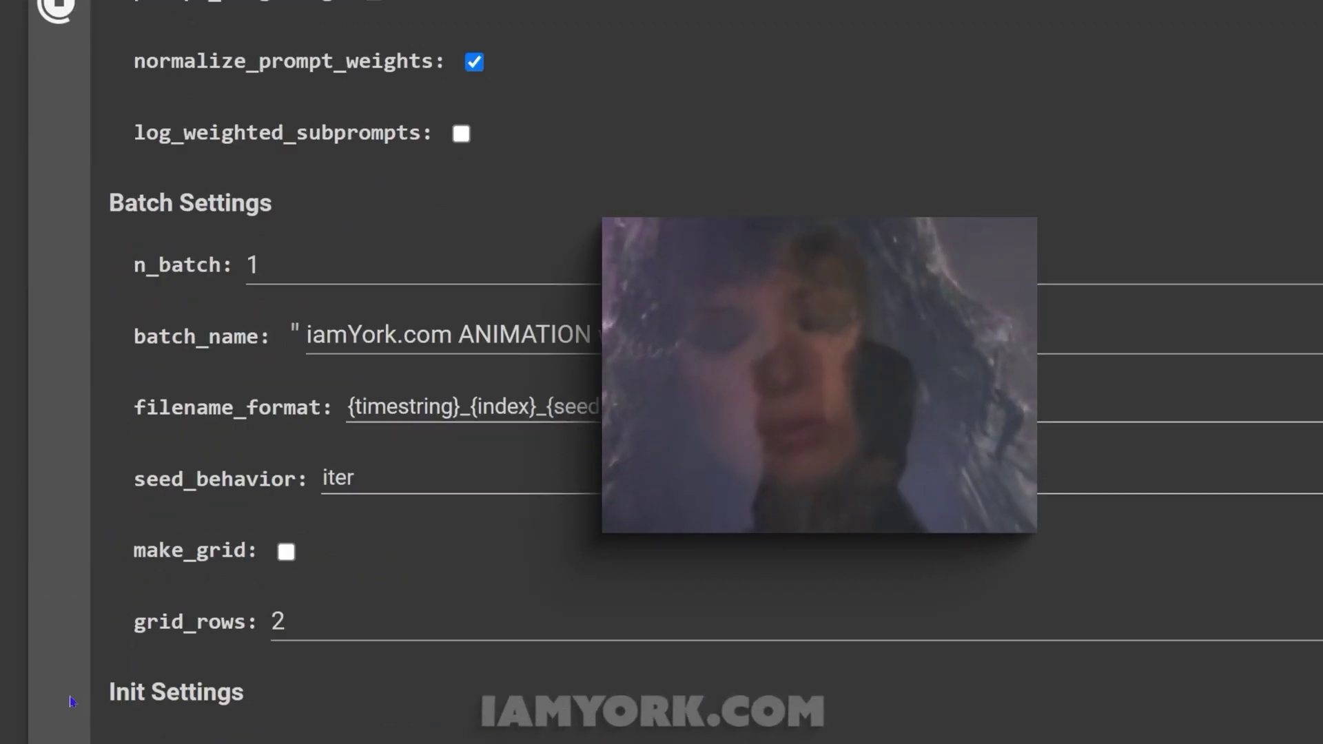
scroll(72, 701, "down", 5)
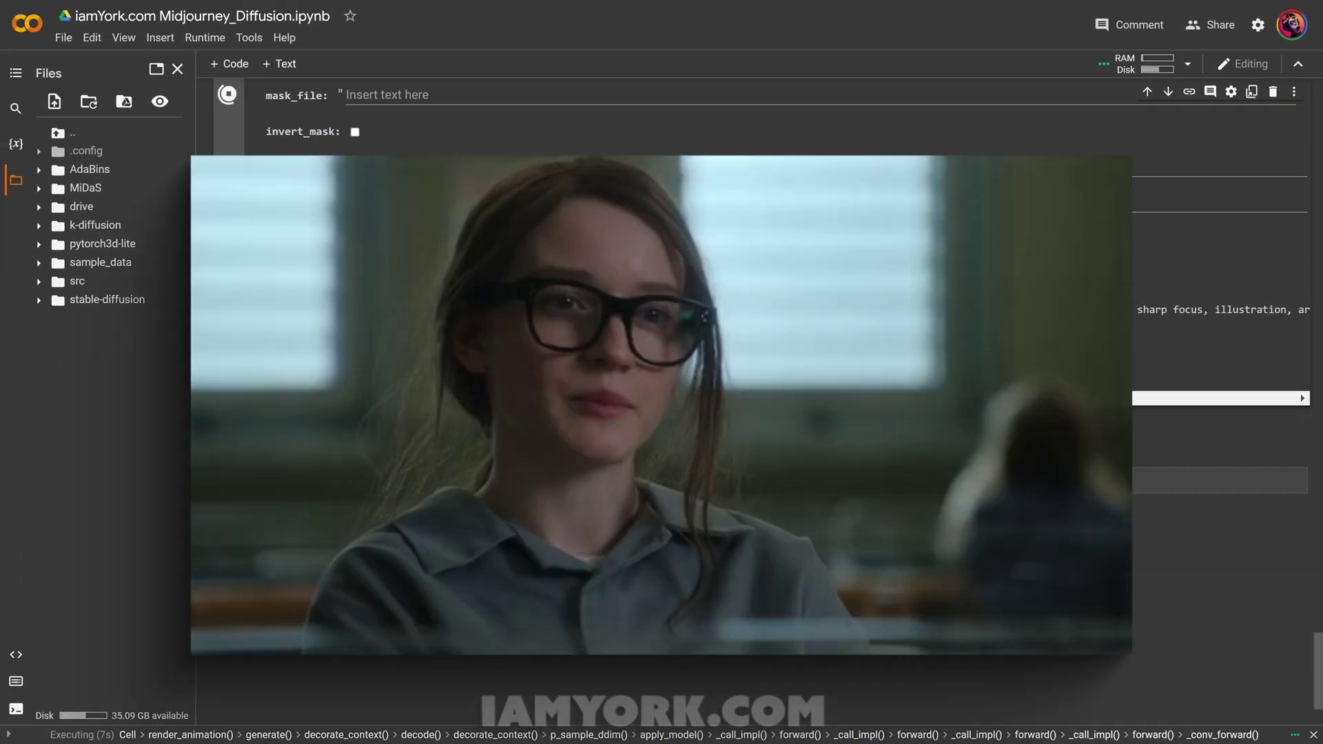
Examine the render progress and the generated animation frames in the cell output
scroll(249, 344, "down", 1)
scroll(249, 345, "up", 3)
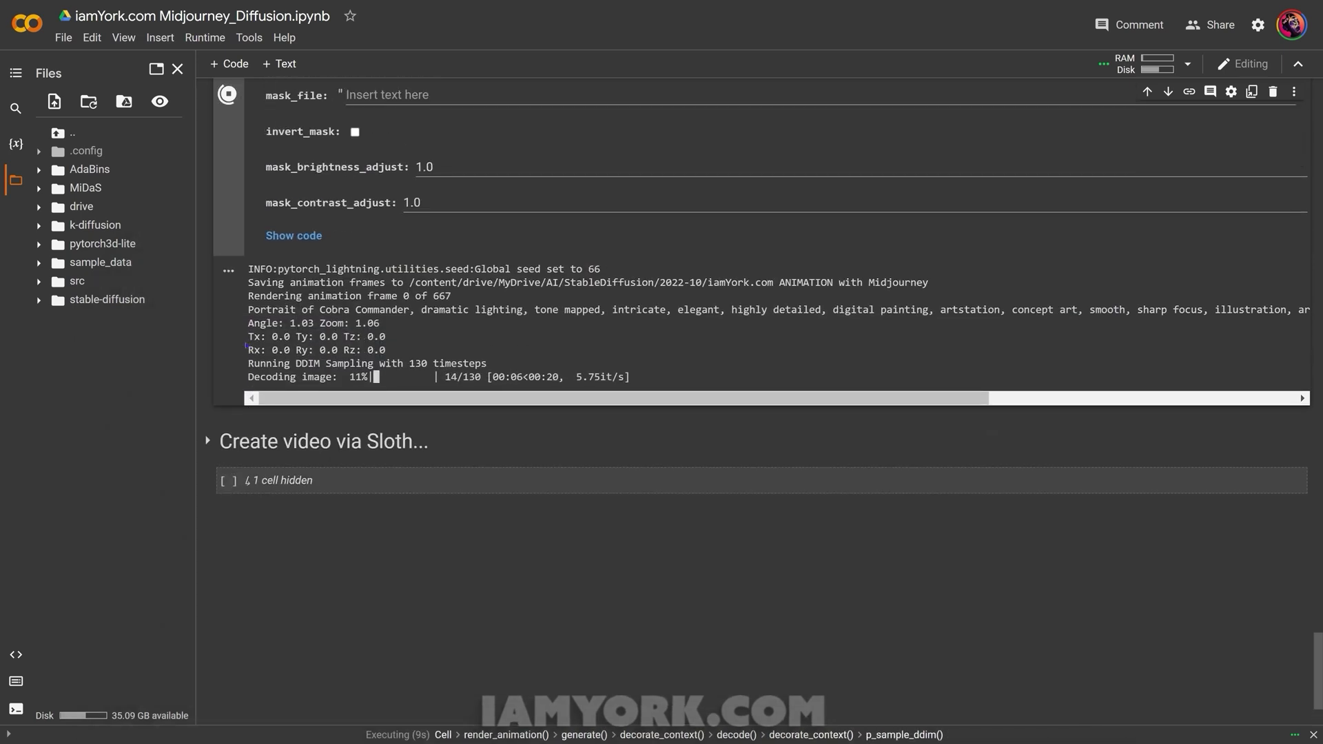
scroll(241, 338, "up", 1)
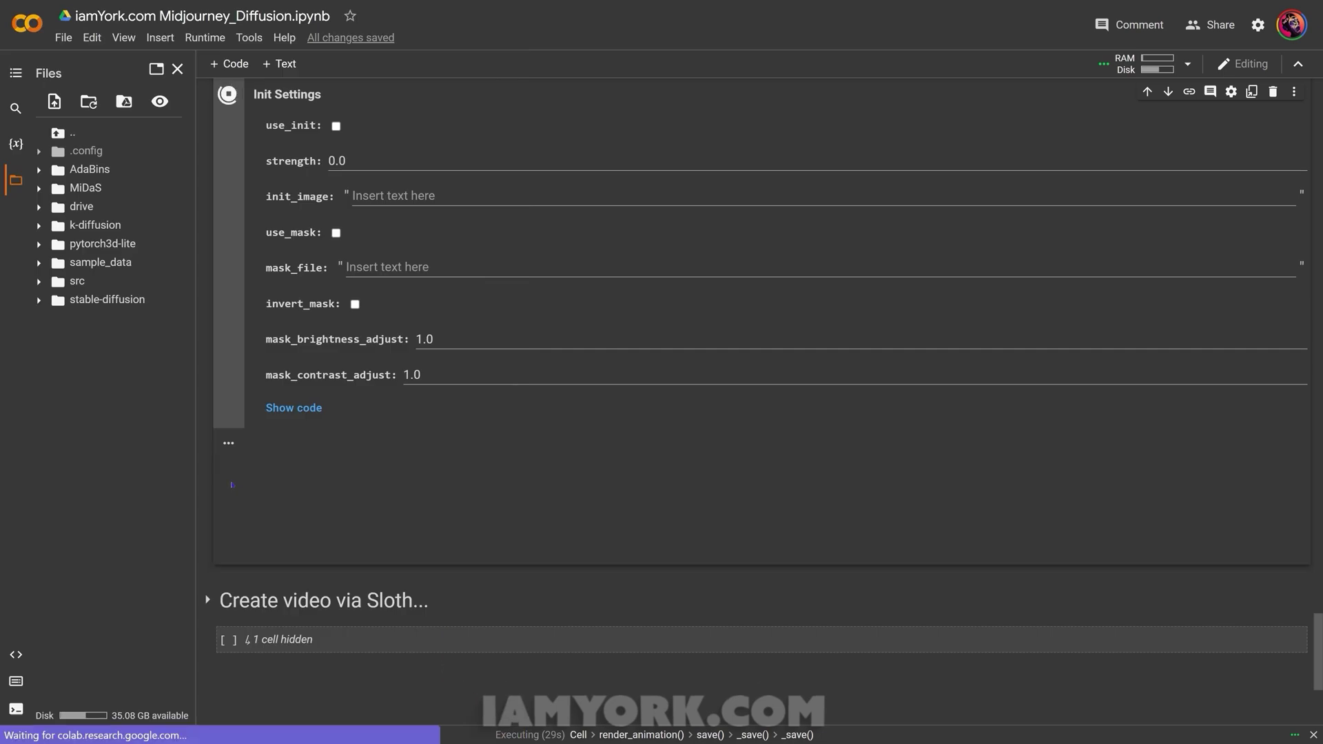
scroll(758, 448, "down", 4)
scroll(758, 414, "down", 1)
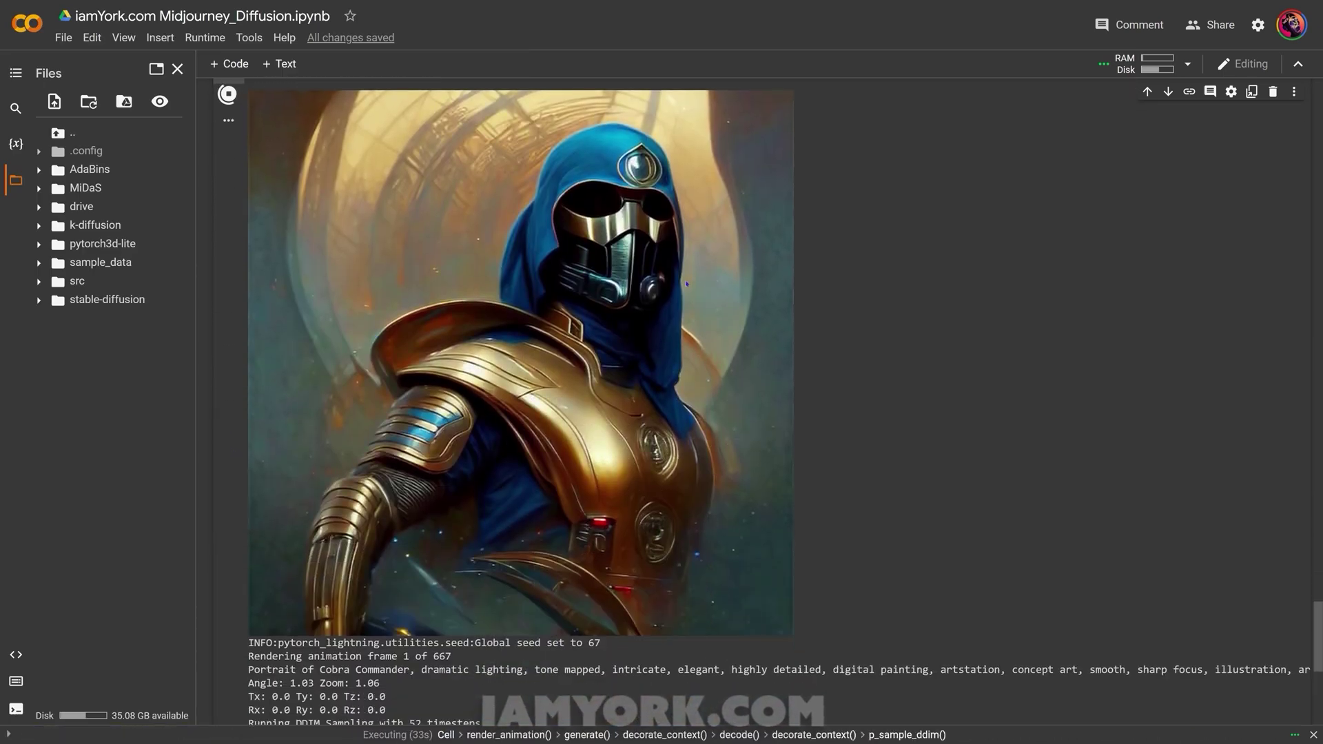
scroll(745, 494, "up", 1)
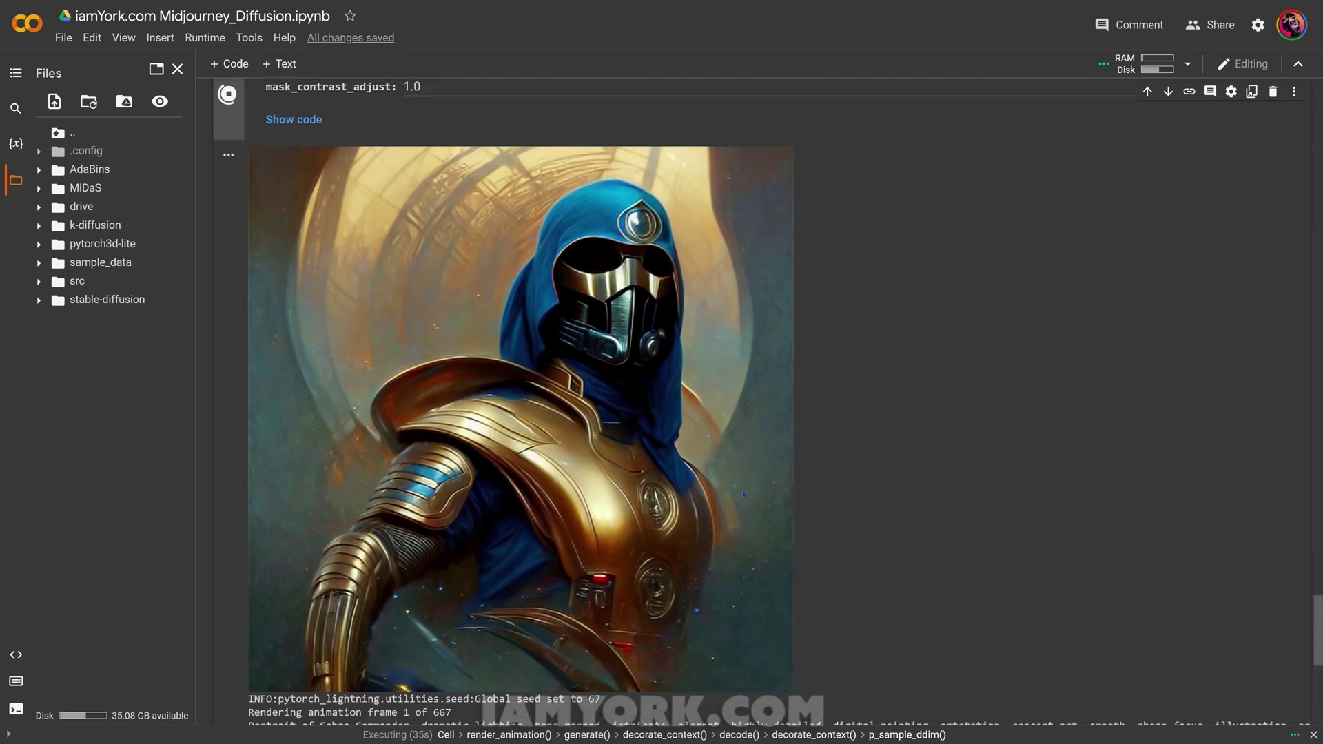
scroll(758, 493, "down", 1)
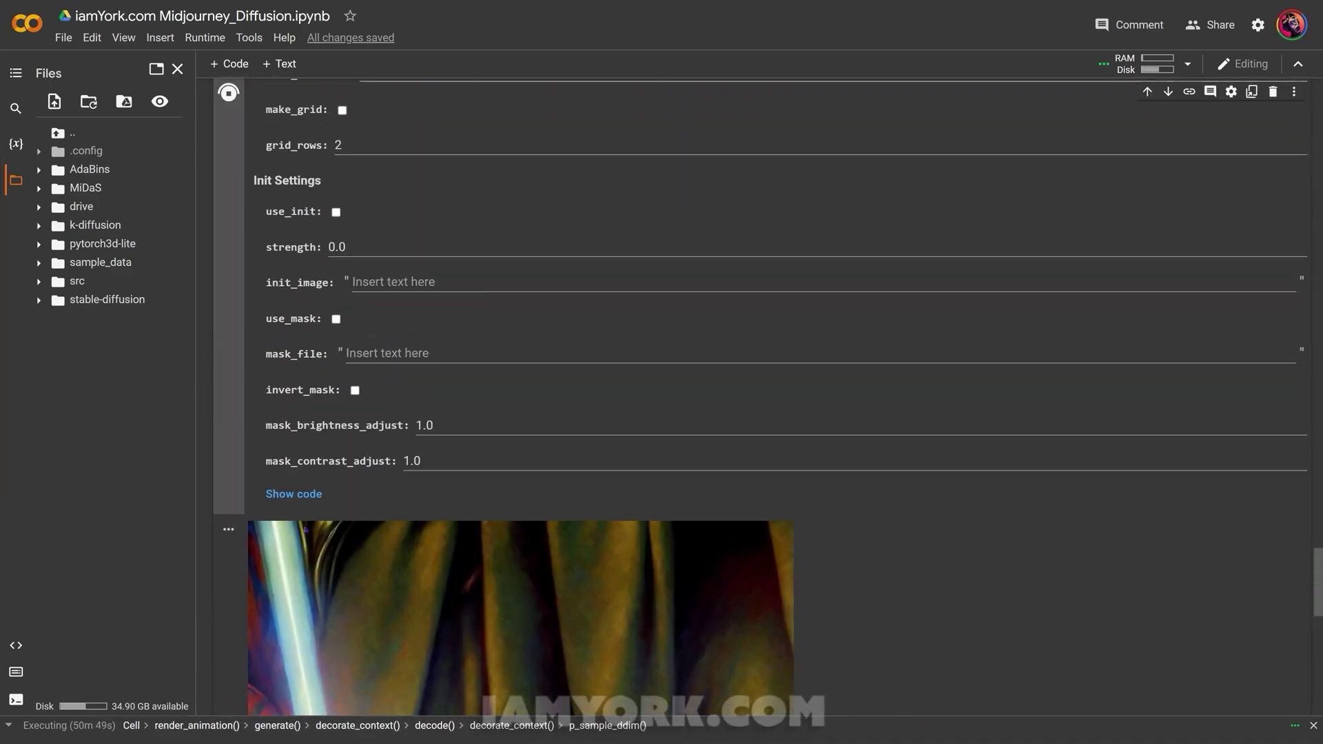
Stop the running animation render in the cell under Run Run Run..
scroll(305, 529, "up", 4)
scroll(305, 529, "up", 14)
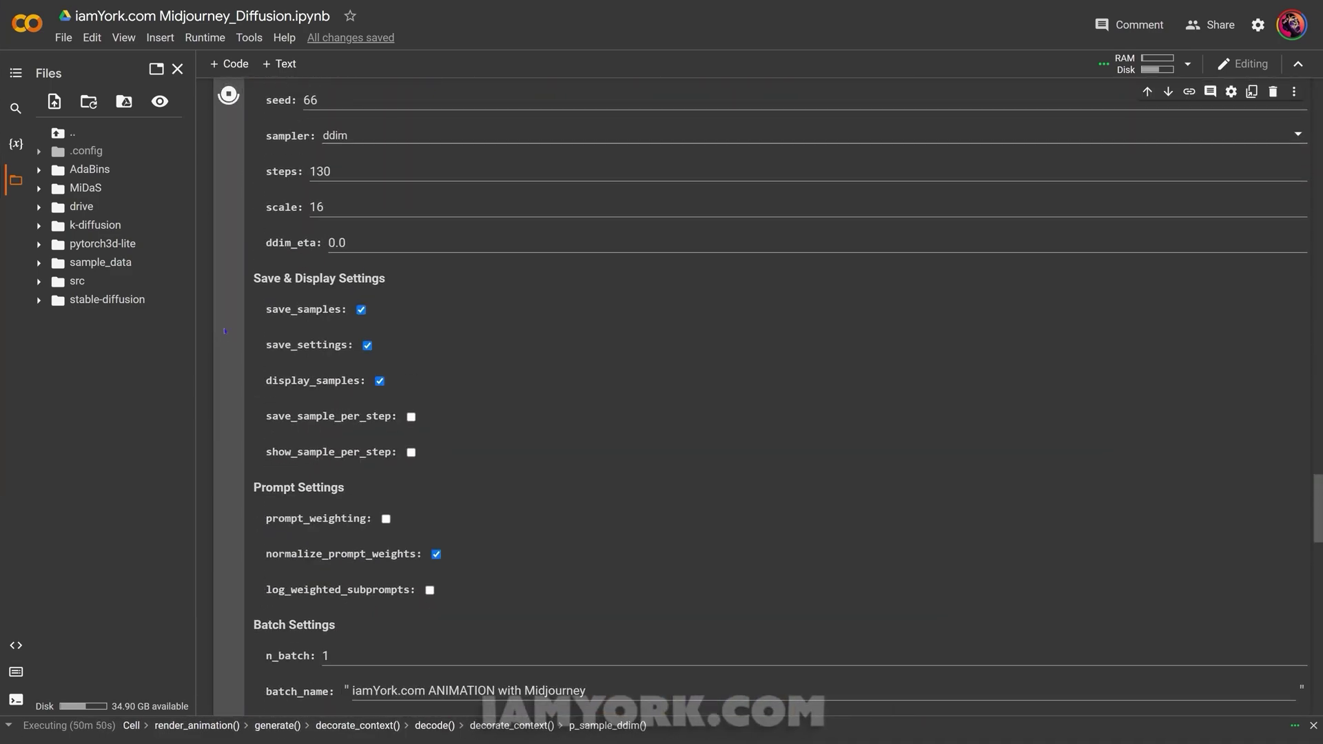
left_click(228, 377)
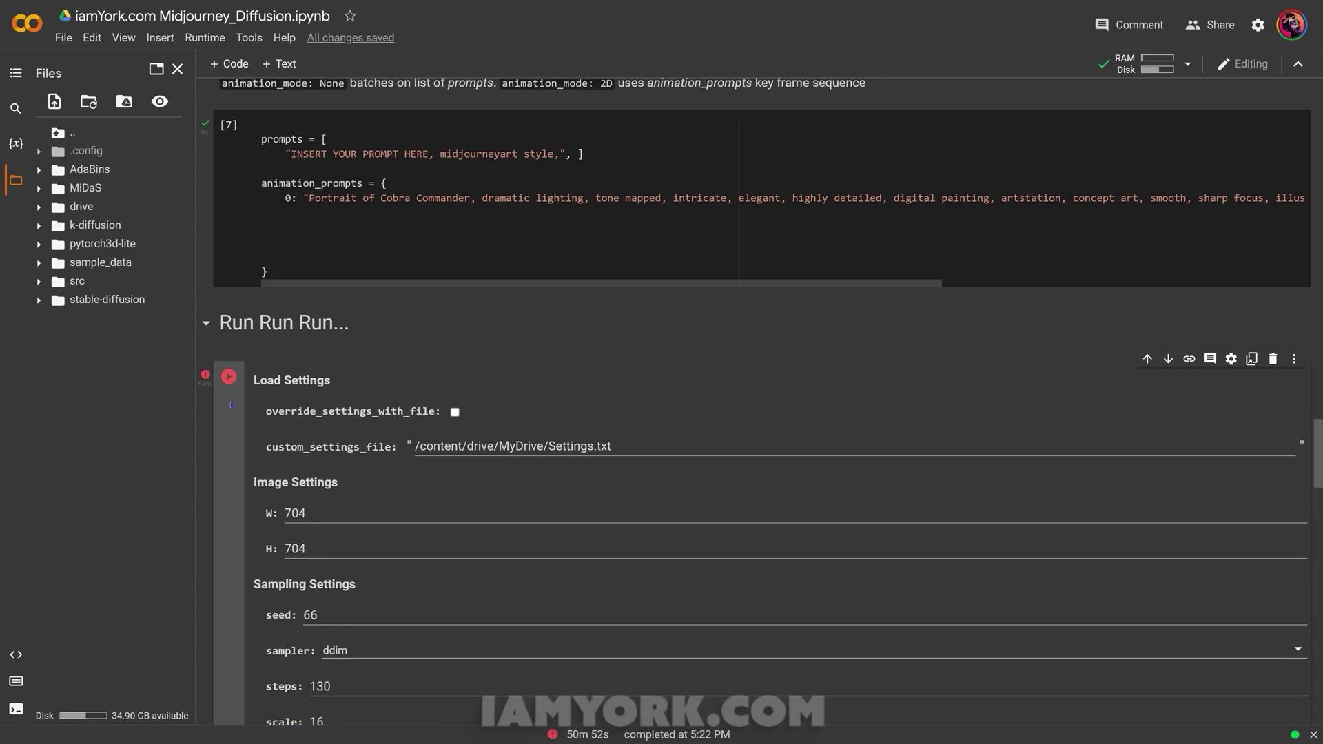
Expand the Create video via Sloth... section and run its cell to build the video from the rendered frames
scroll(245, 402, "down", 20)
scroll(245, 402, "down", 2)
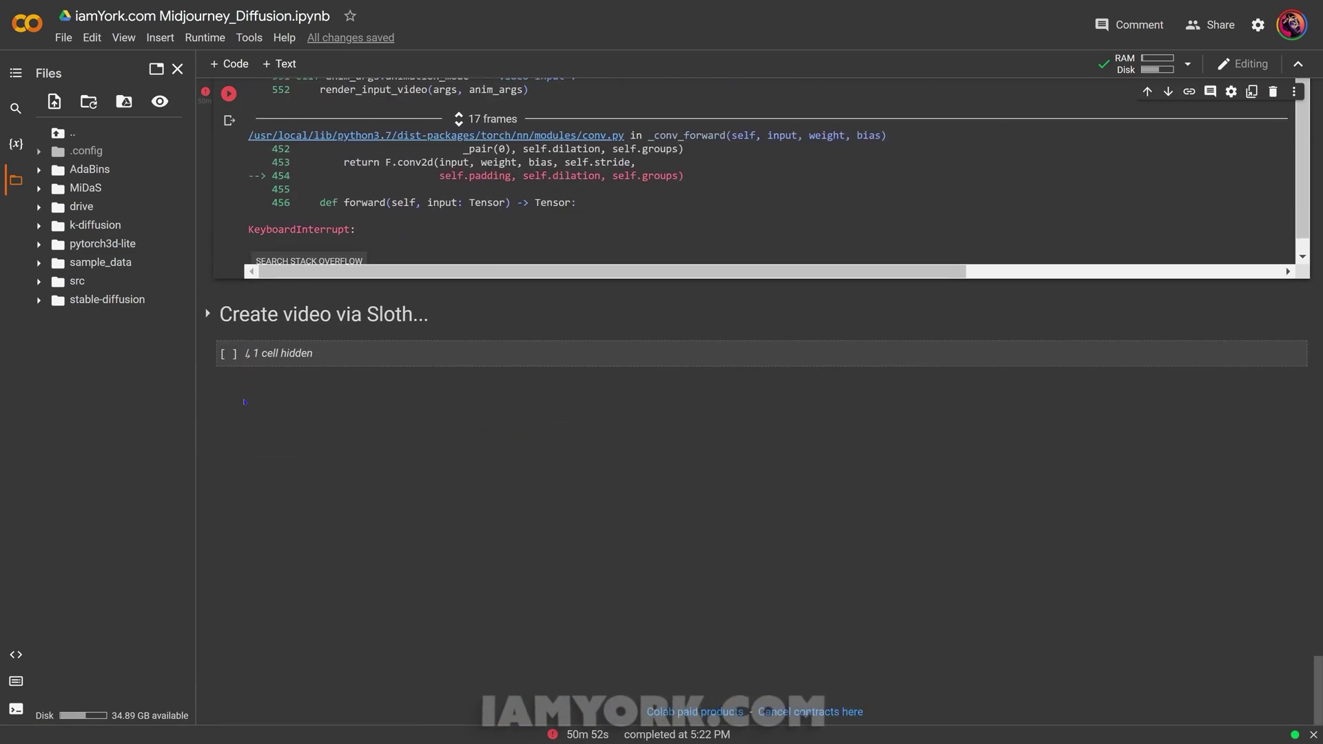
left_click(205, 311)
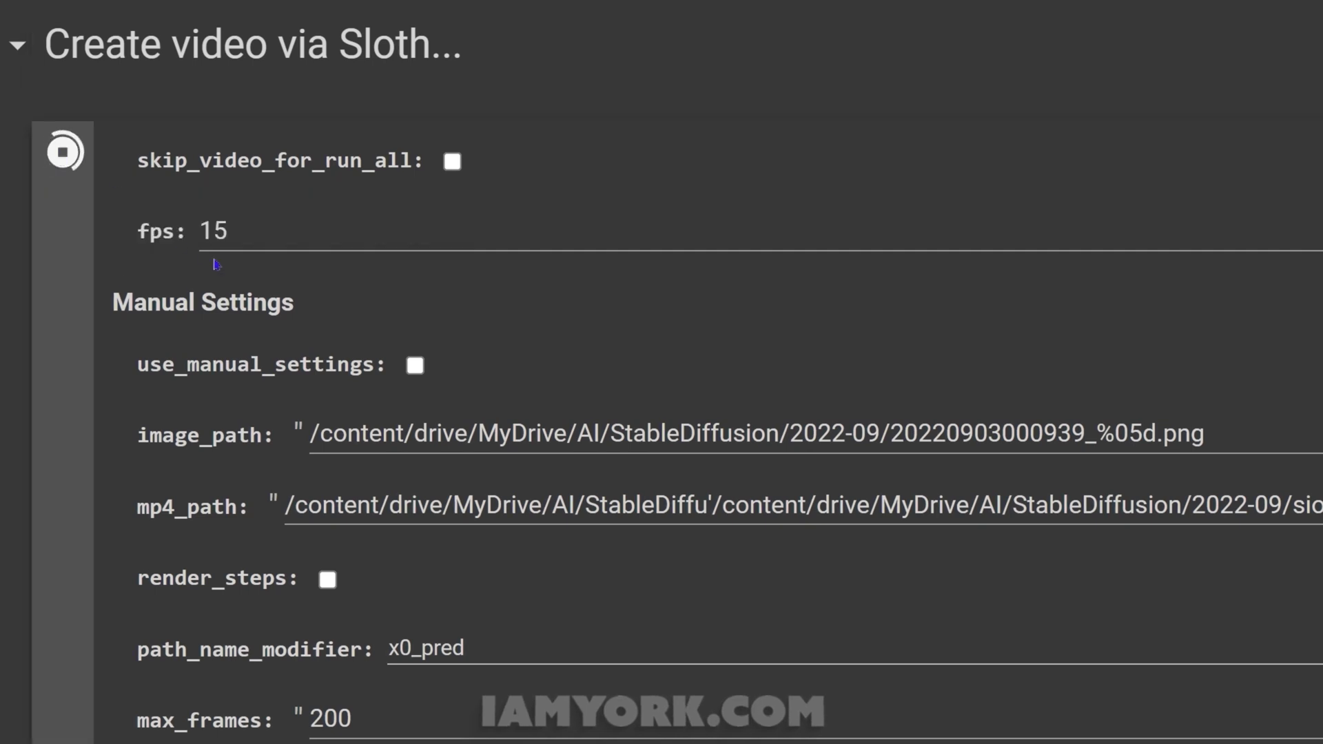
Play the finished Cobra Commander video in the output of the video cell
scroll(225, 266, "down", 10)
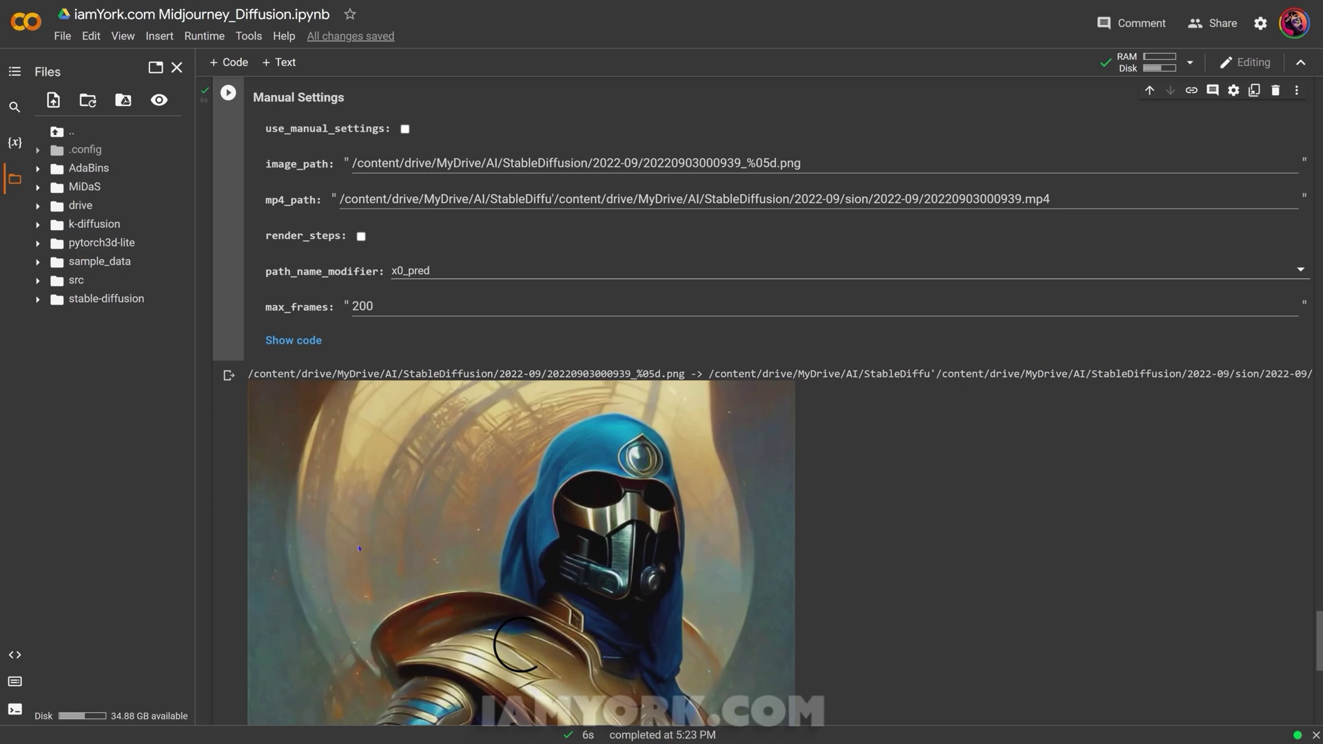
scroll(359, 548, "down", 4)
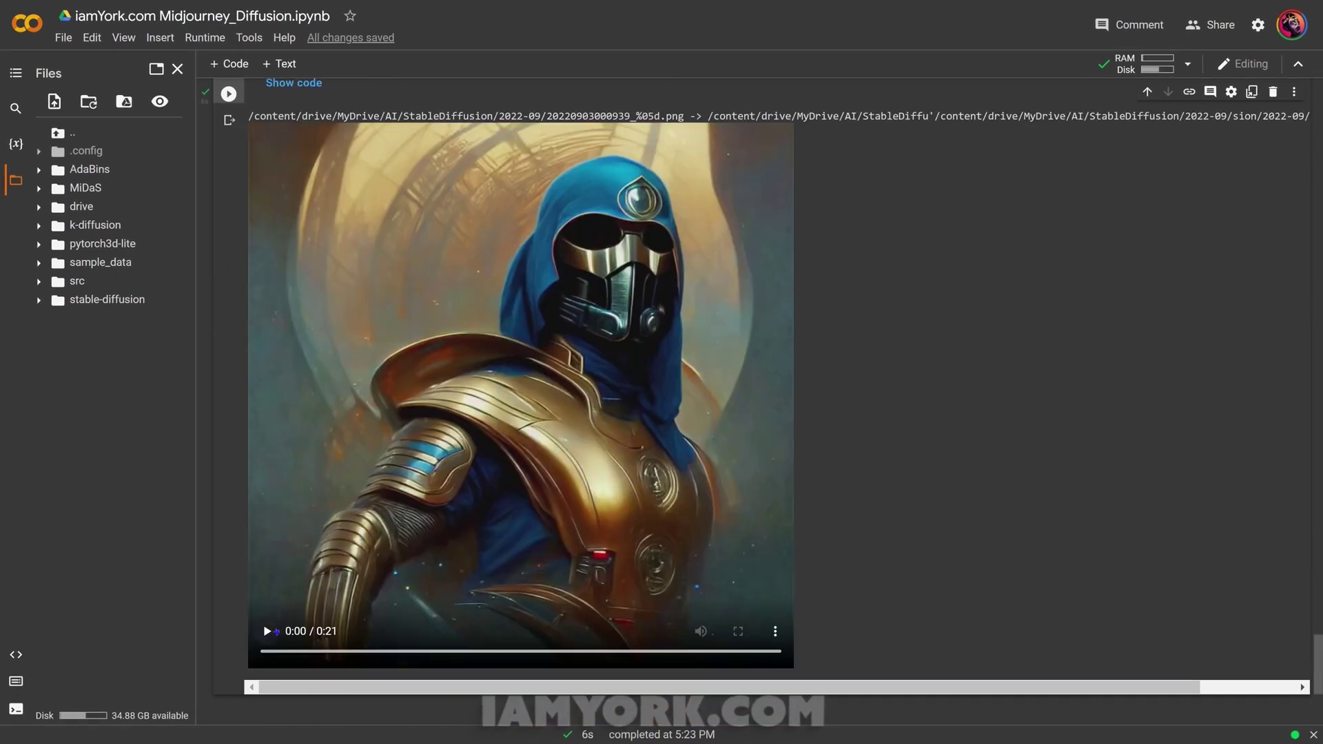
scroll(758, 414, "down", 1)
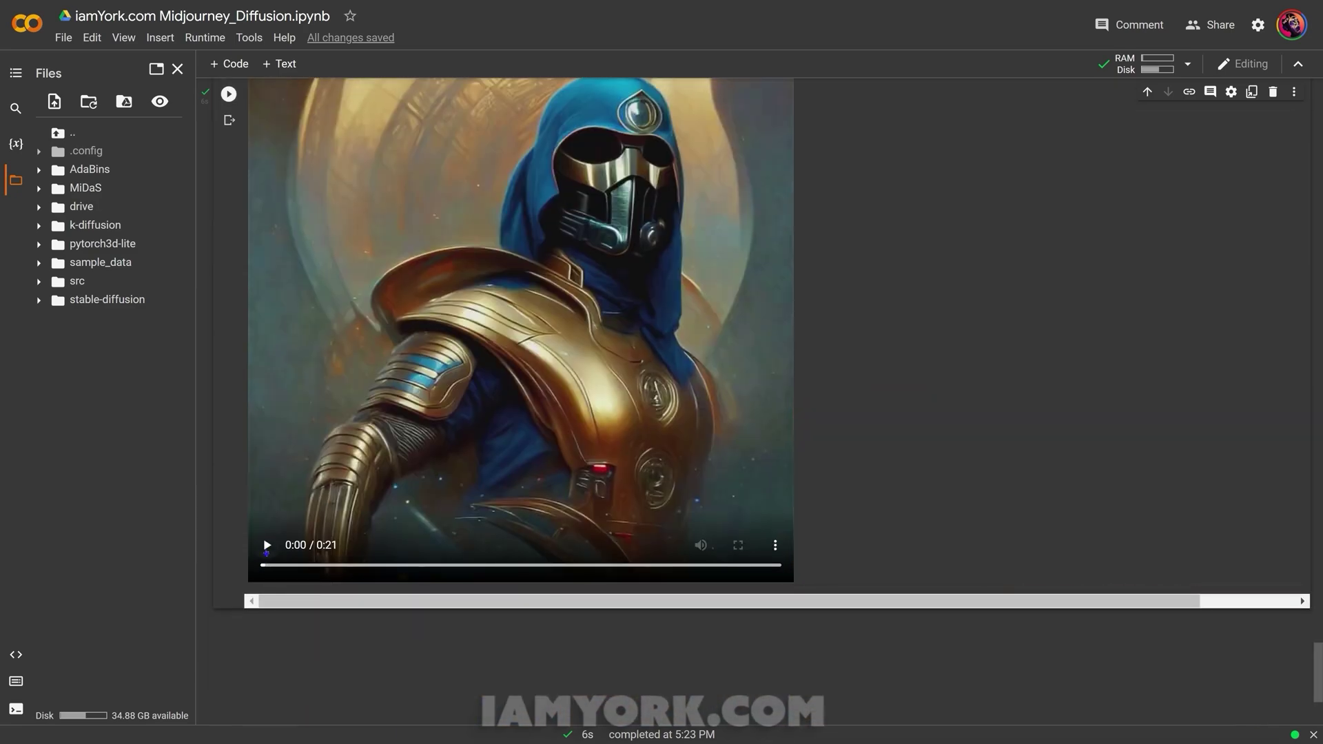
scroll(758, 413, "up", 1)
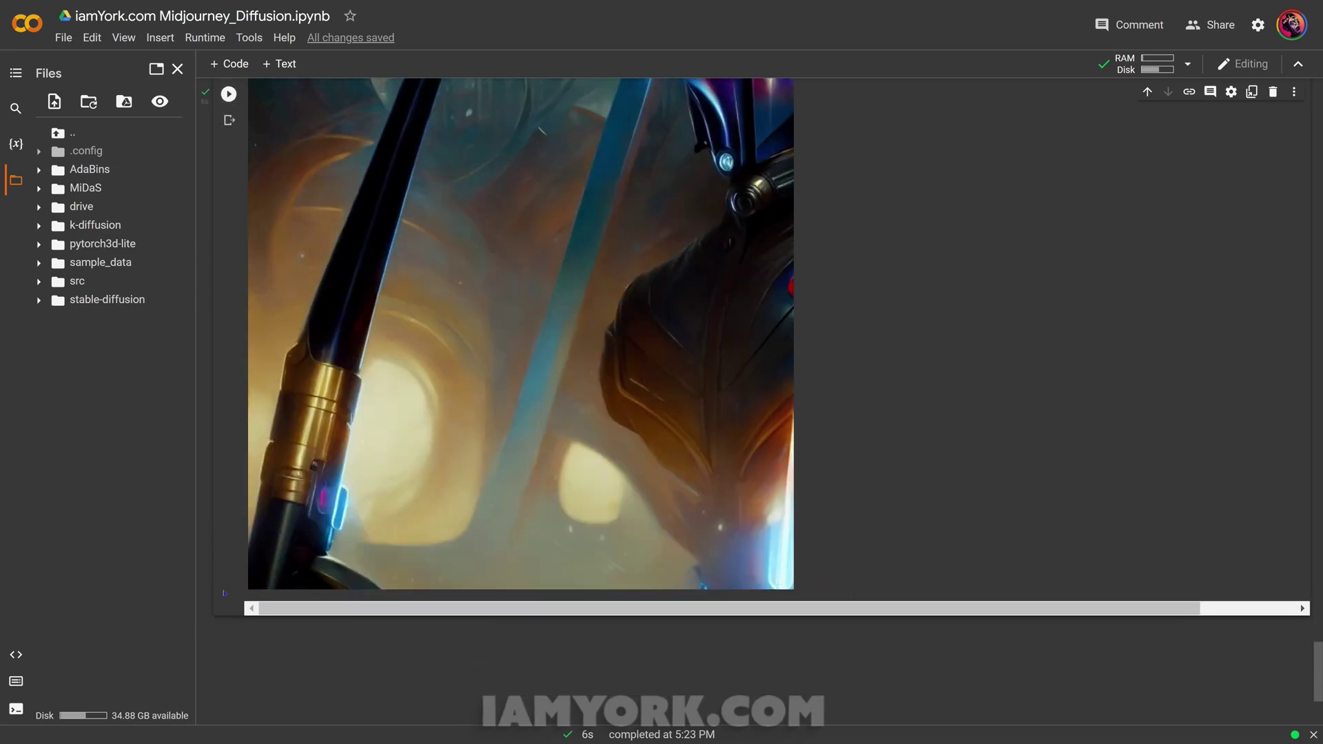
mouse_move(265, 638)
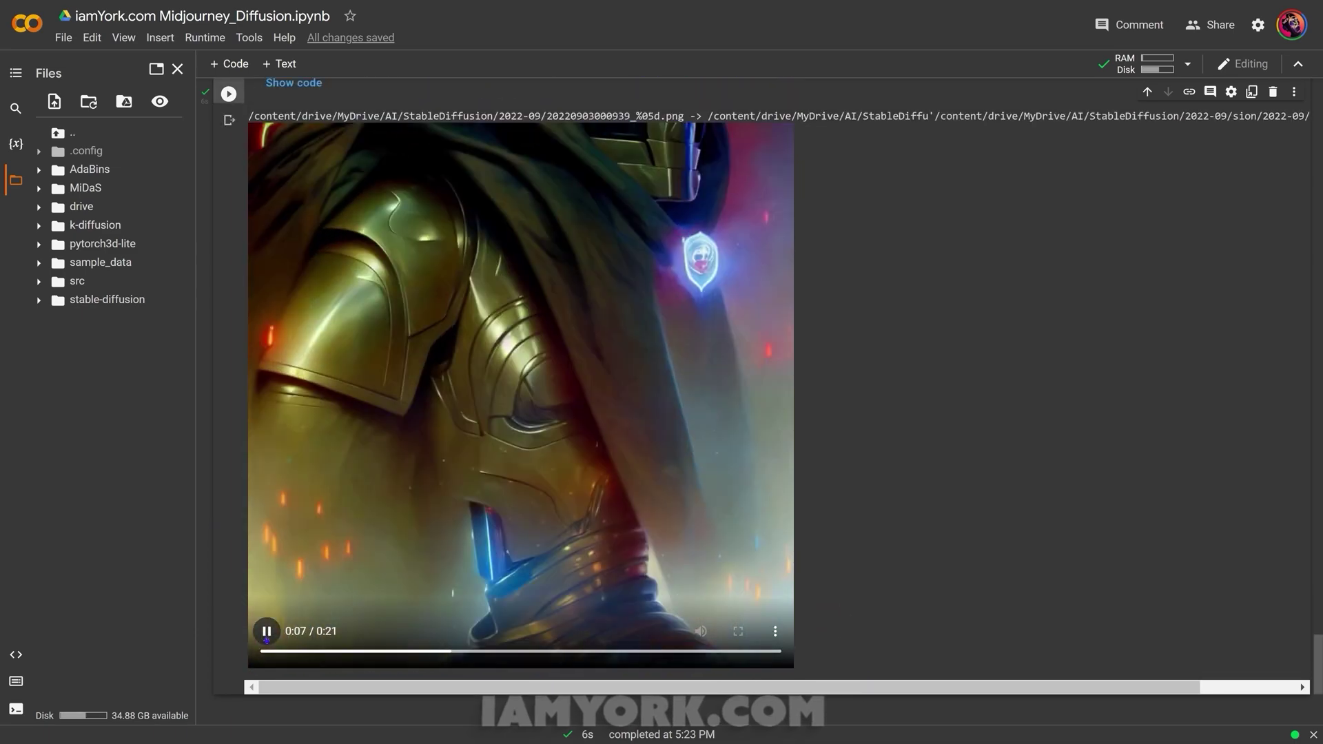
Look back over the notebook's sampling, animation, model loading and path settings, up to the iamYork Setup section
scroll(269, 620, "up", 20)
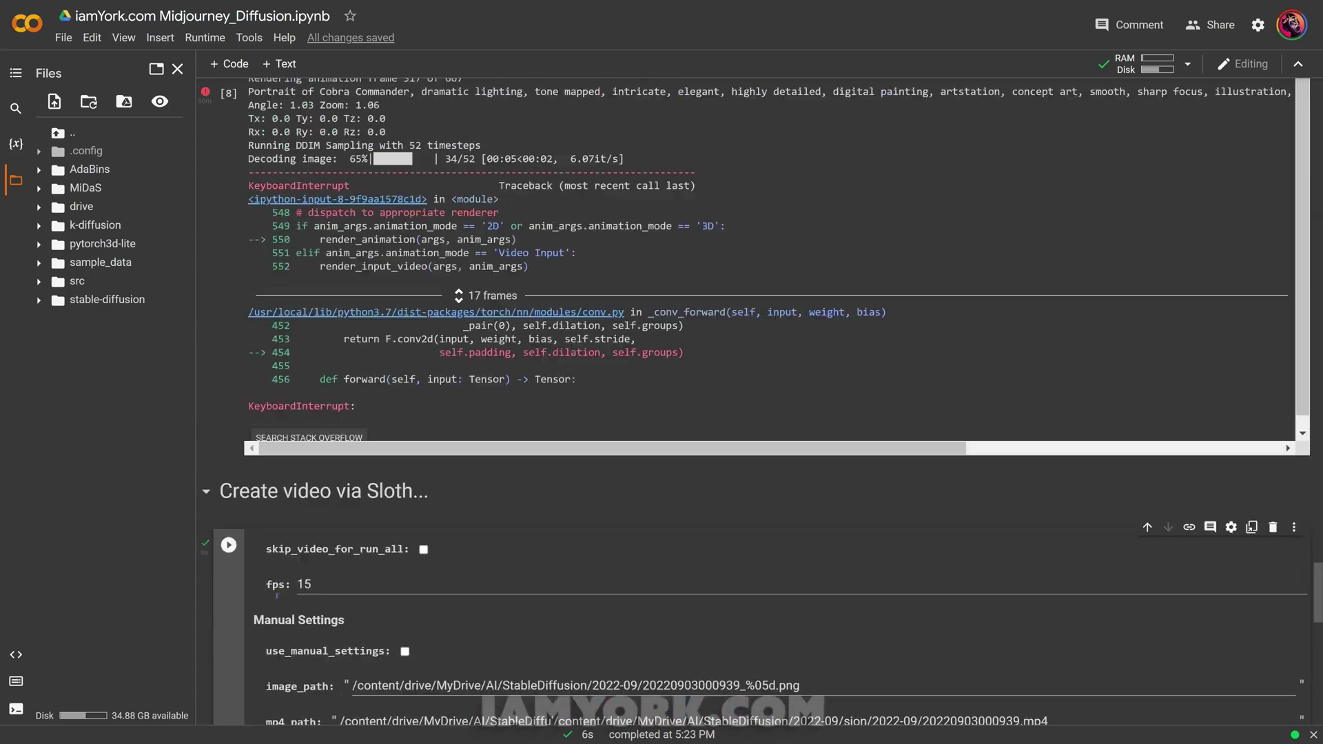
scroll(279, 581, "up", 20)
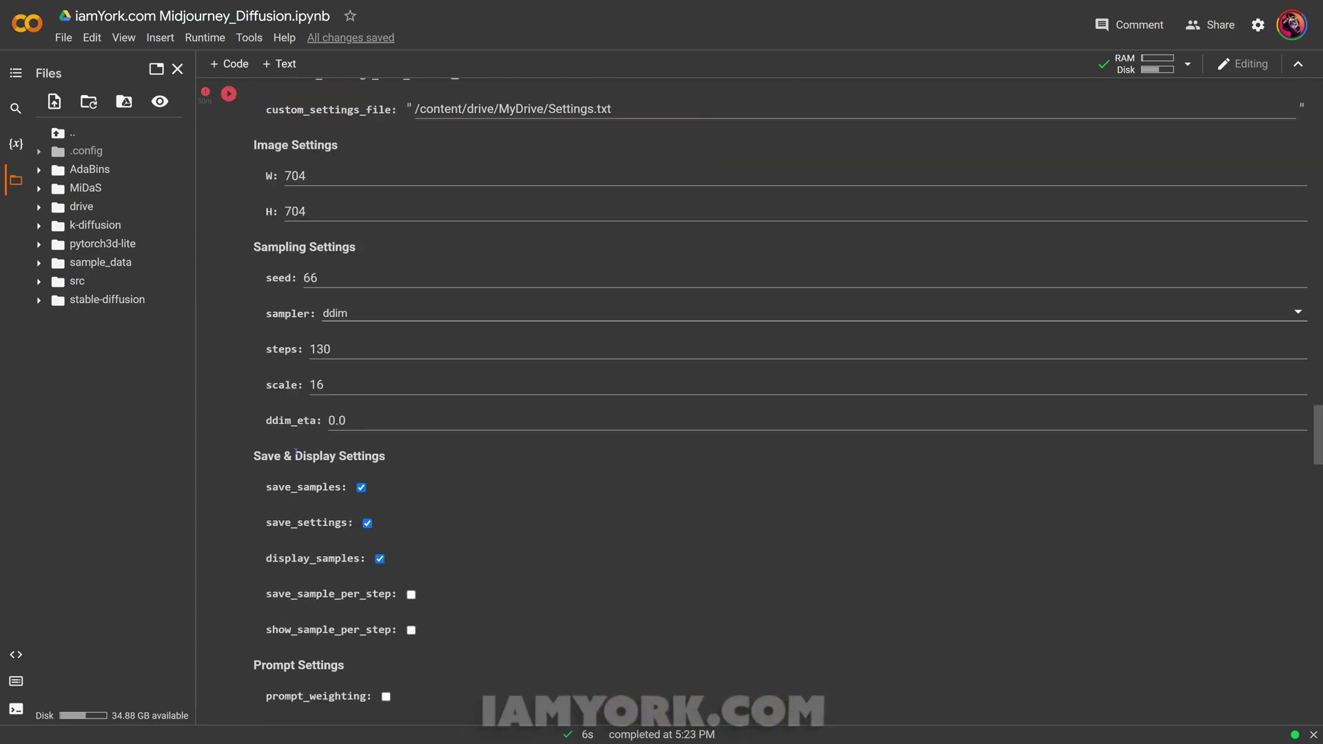
scroll(263, 430, "up", 20)
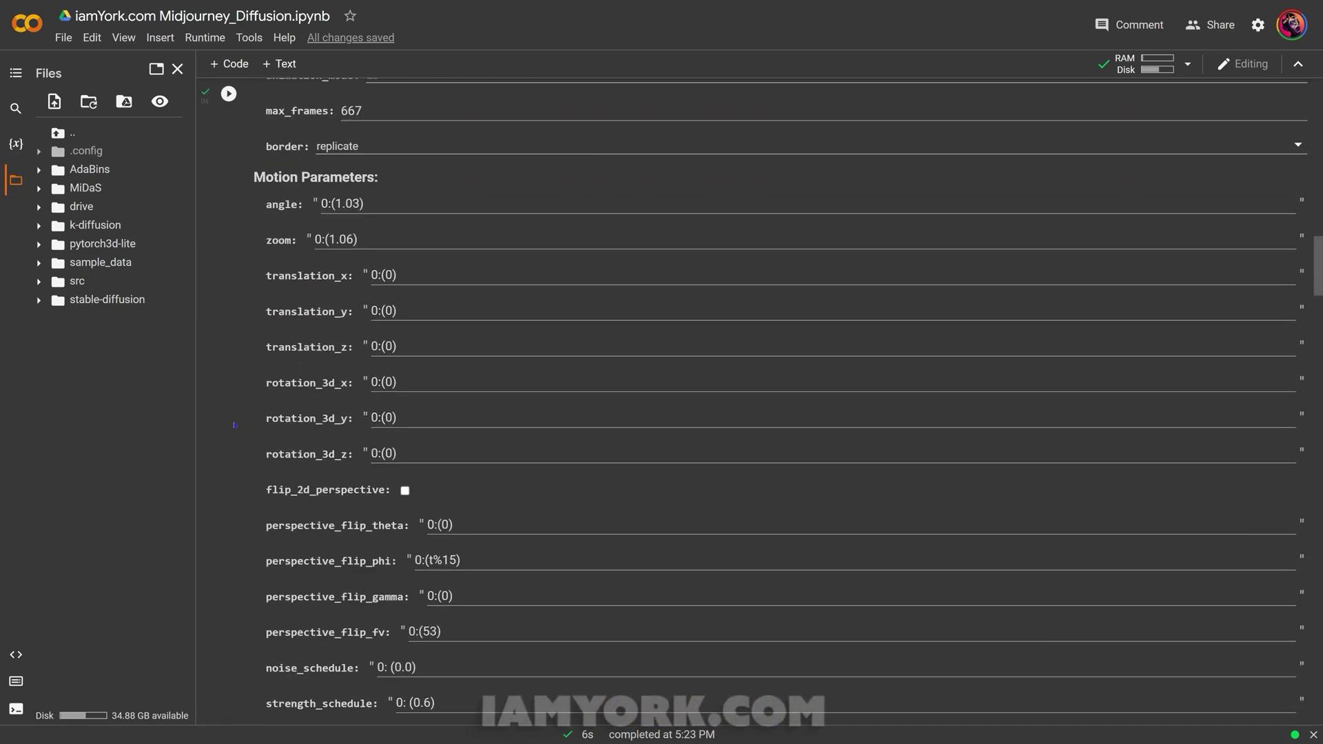
scroll(234, 426, "up", 20)
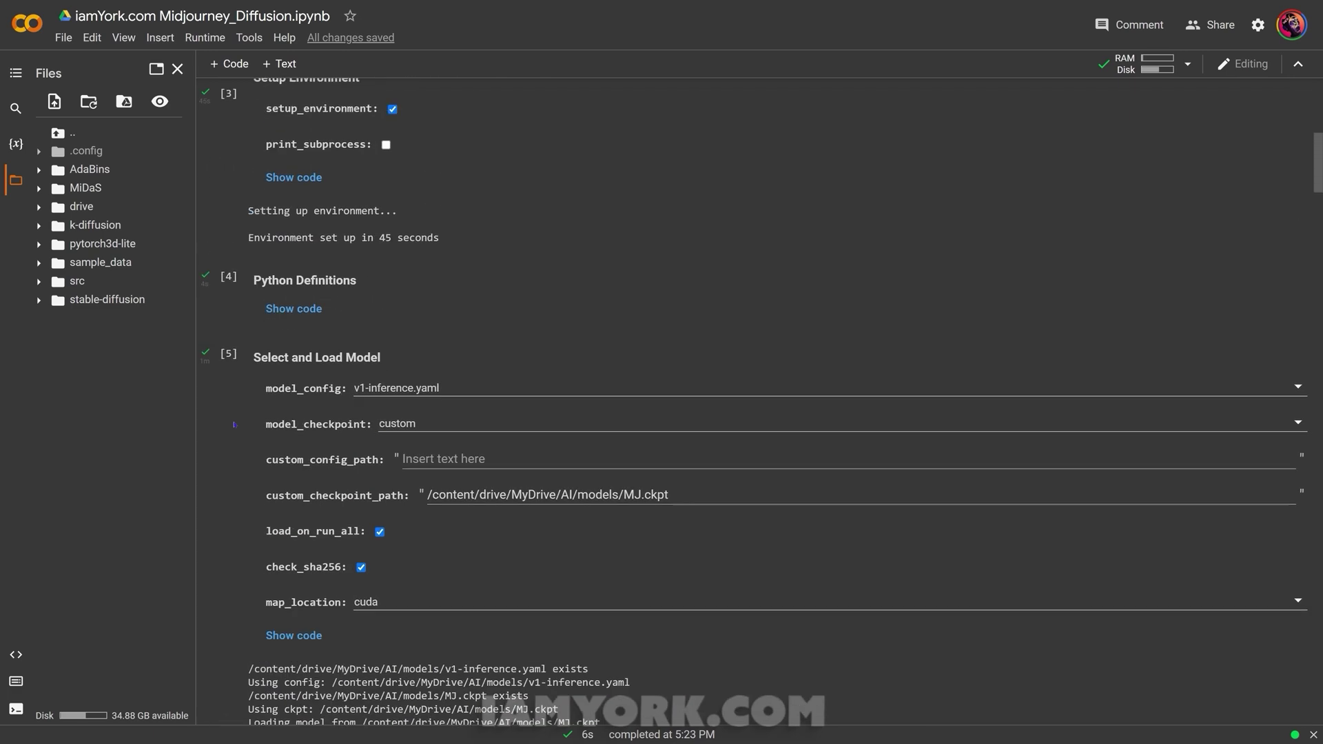
scroll(235, 425, "up", 4)
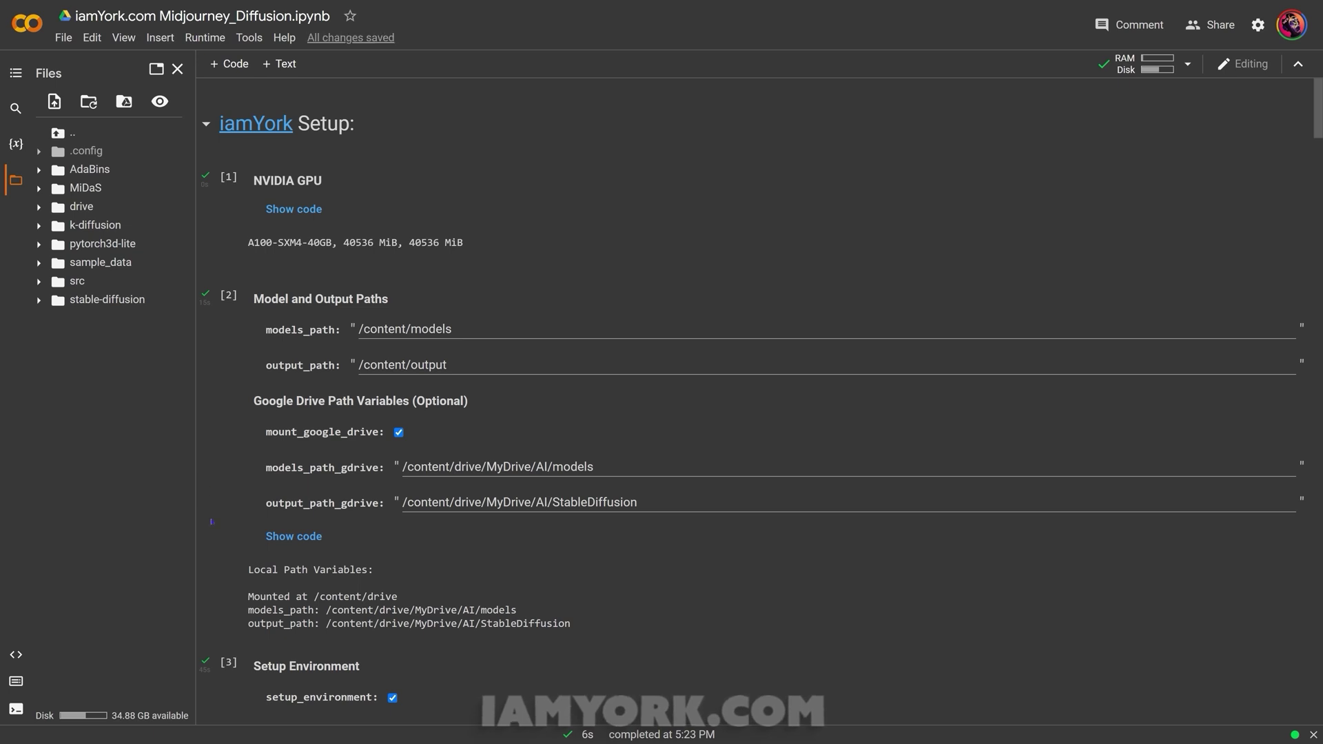
scroll(211, 523, "down", 10)
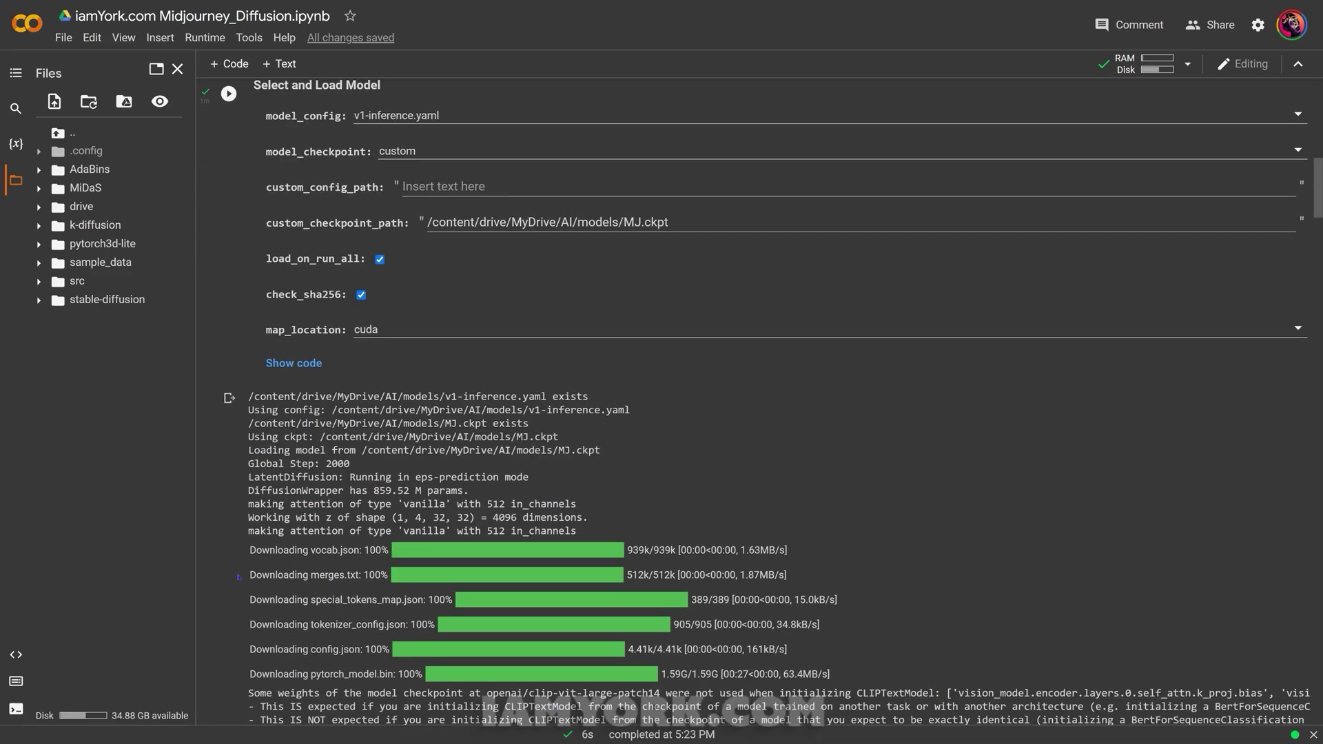
scroll(758, 414, "down", 3)
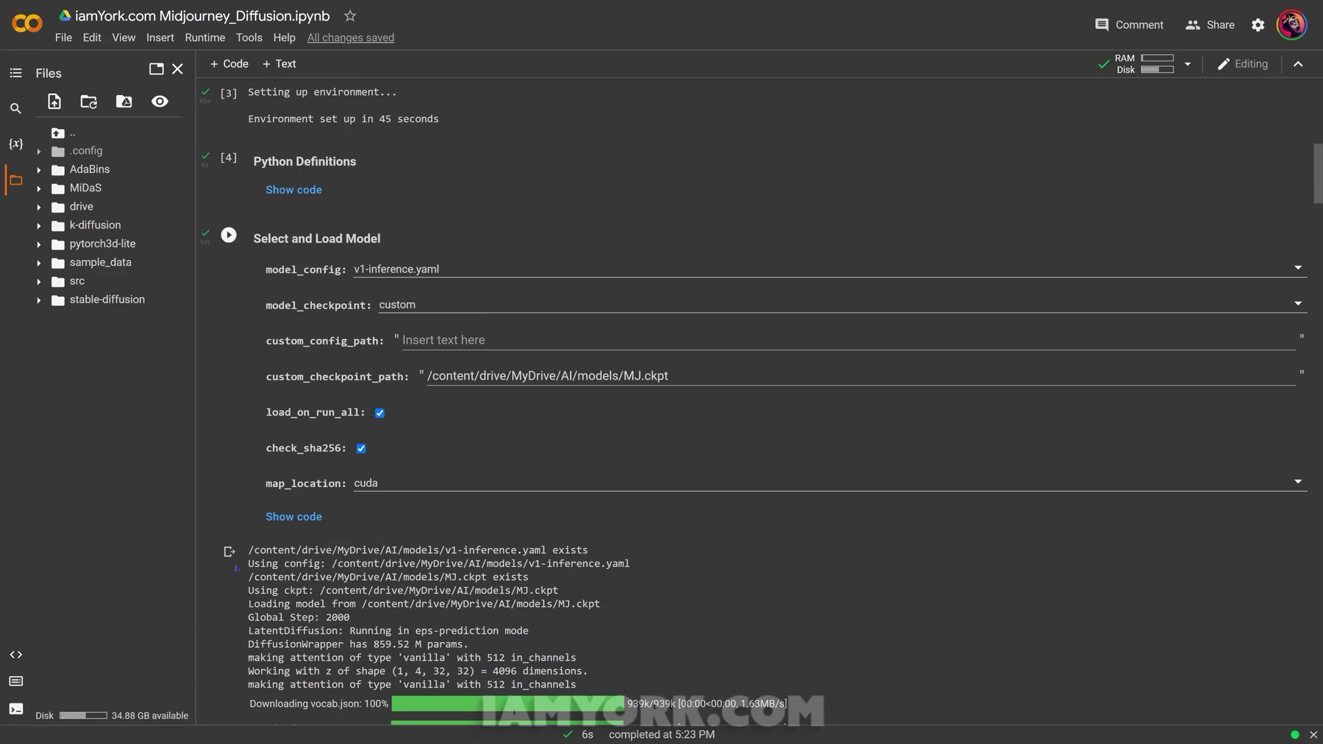
scroll(758, 413, "up", 6)
scroll(758, 413, "down", 14)
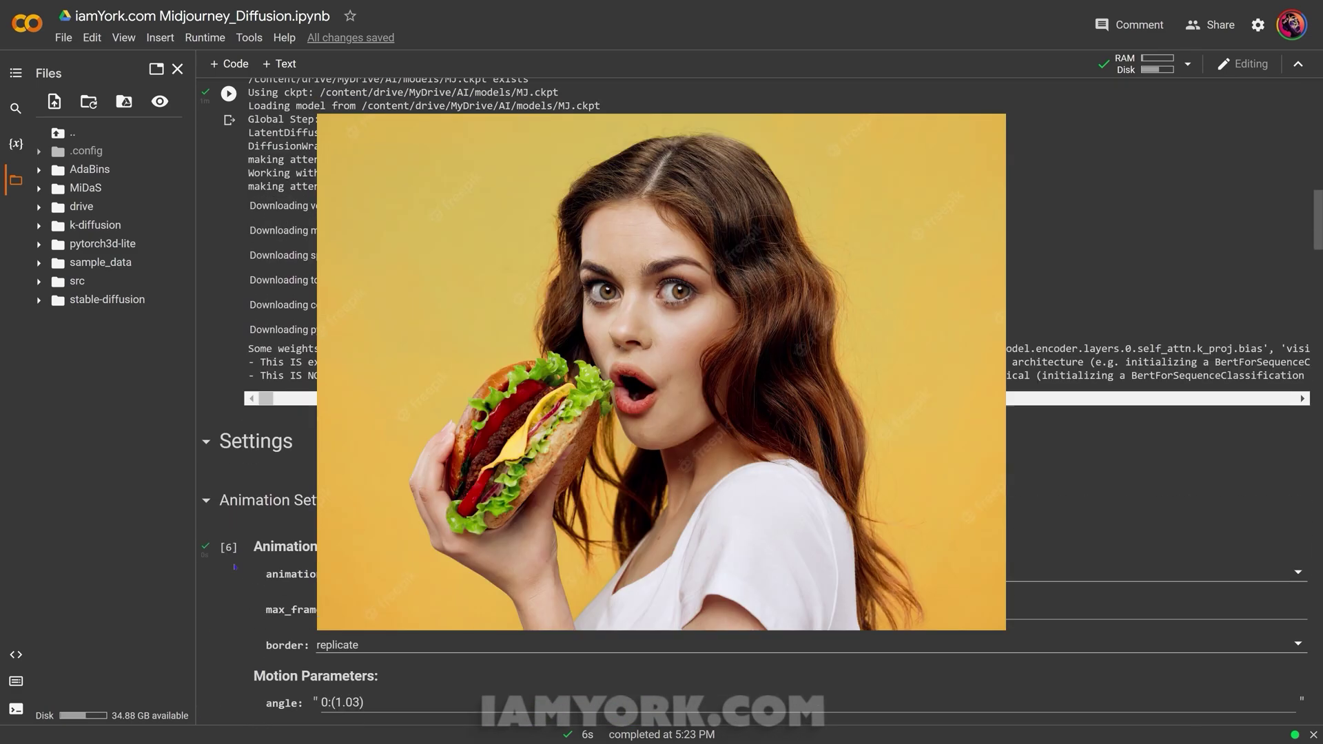
scroll(234, 567, "down", 5)
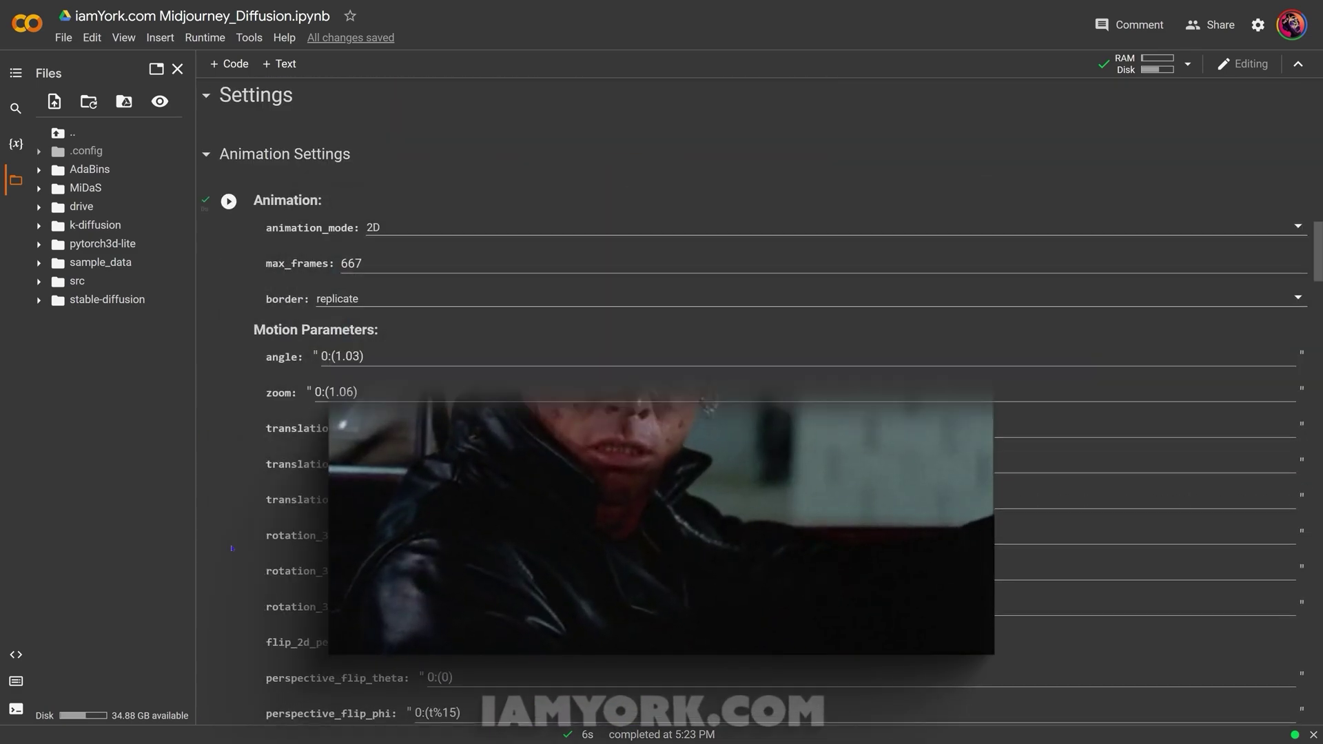
scroll(232, 549, "down", 11)
scroll(248, 551, "up", 20)
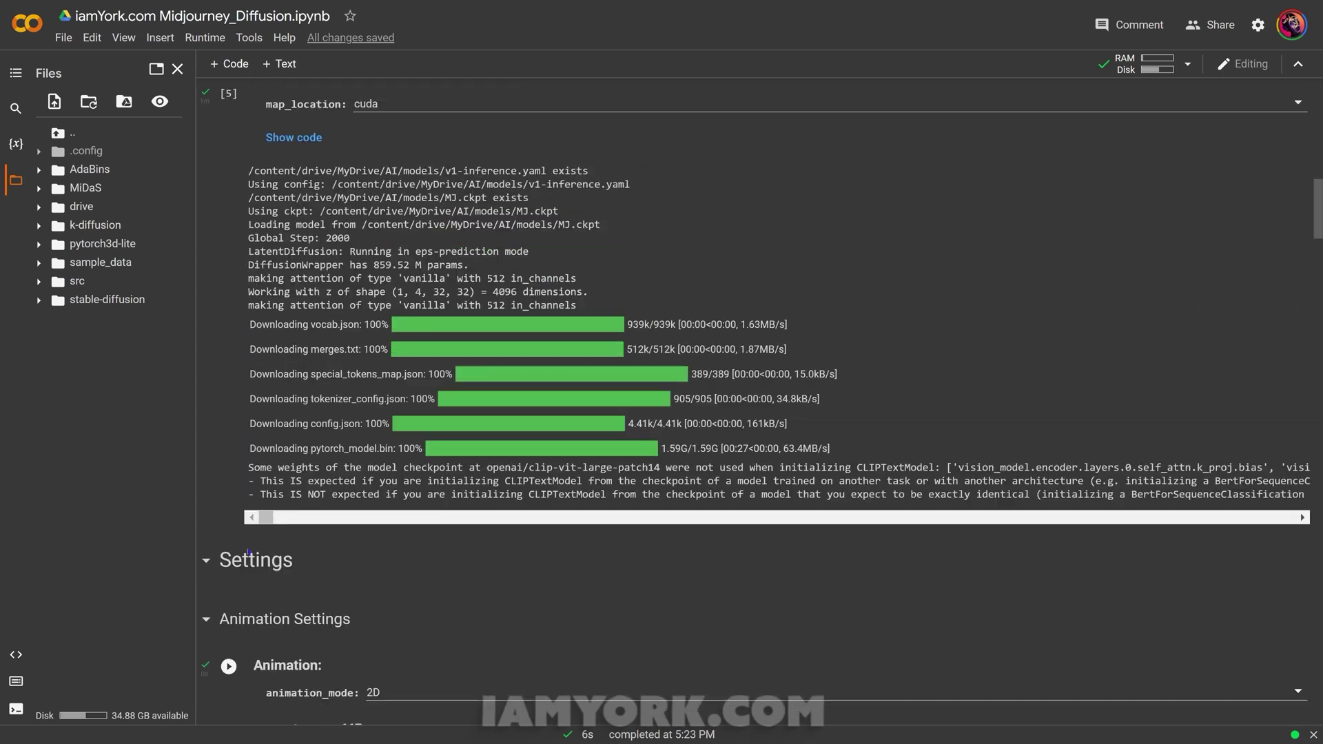
scroll(247, 552, "up", 15)
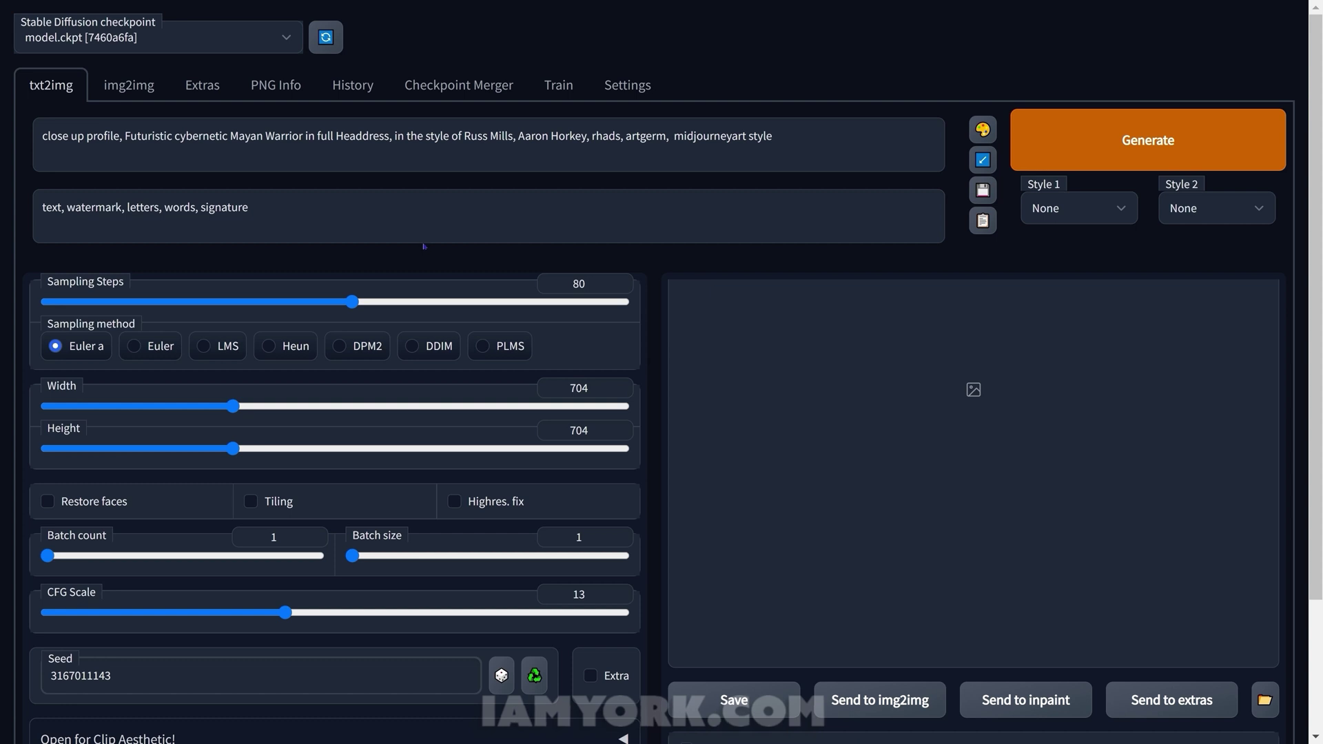
Switch to the Stable Diffusion web UI and choose Midjourney\MJ.ckpt [d384f84c] as the checkpoint
scroll(483, 252, "down", 1)
scroll(538, 258, "up", 1)
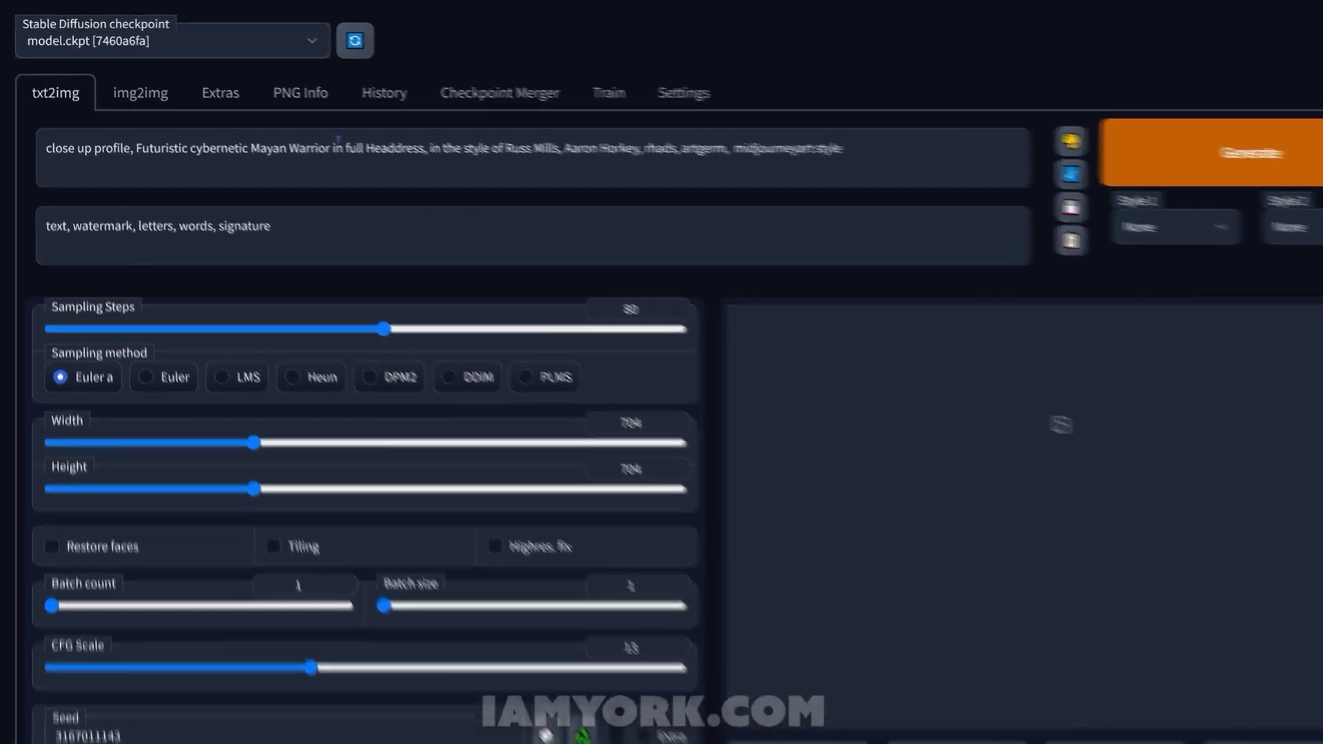
left_click(262, 38)
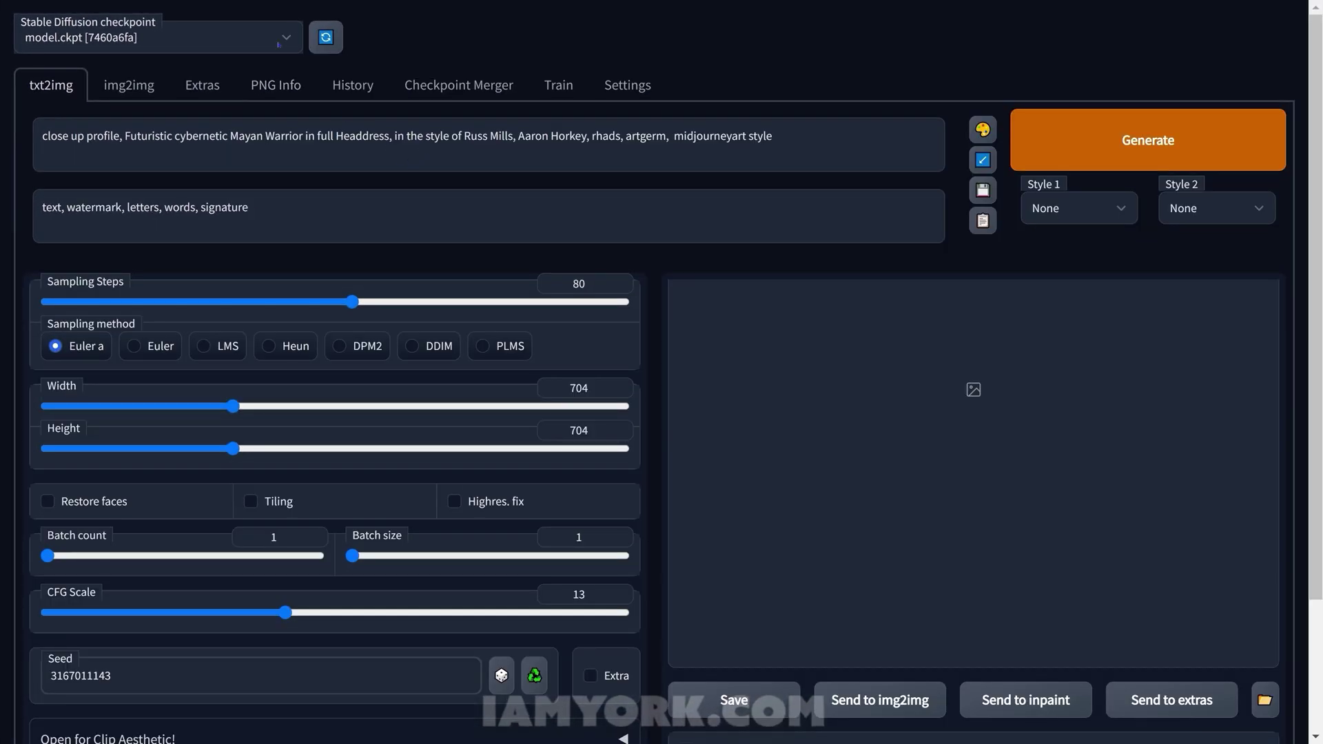
left_click(286, 37)
left_click(417, 42)
left_click(286, 37)
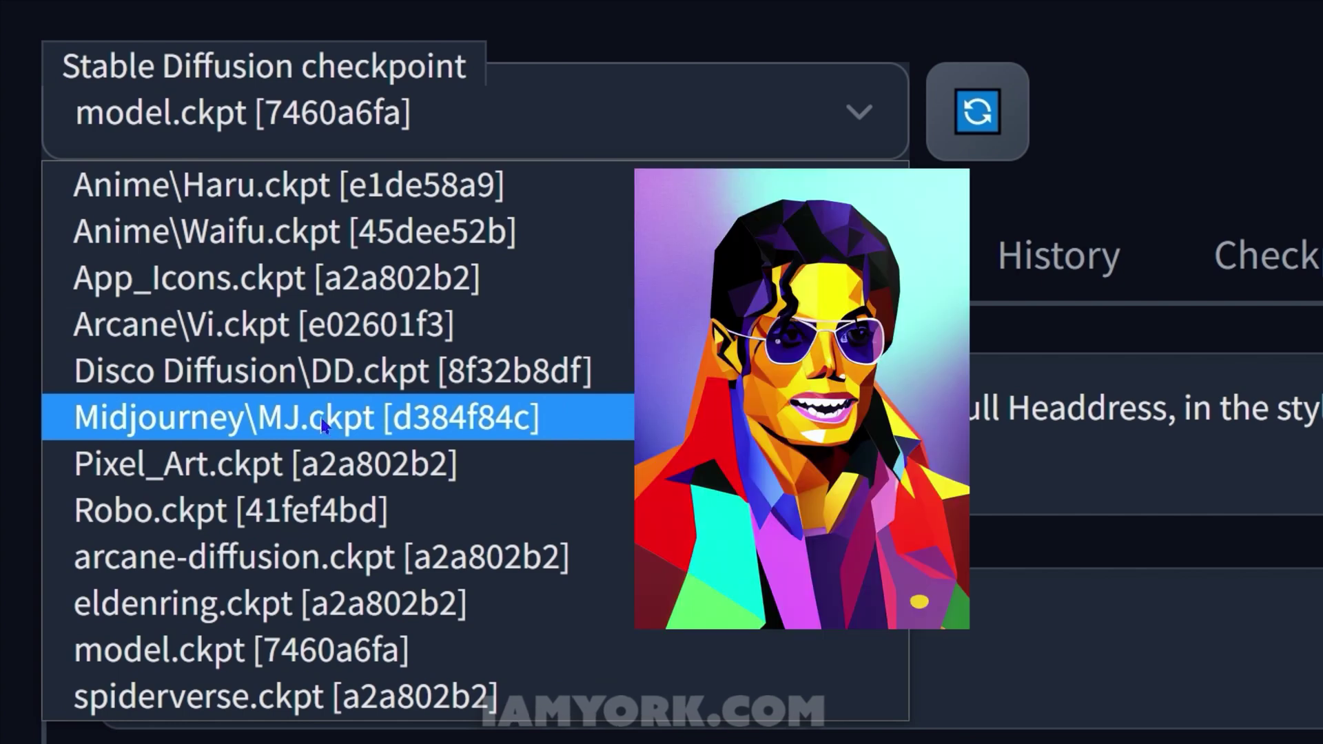
left_click(324, 426)
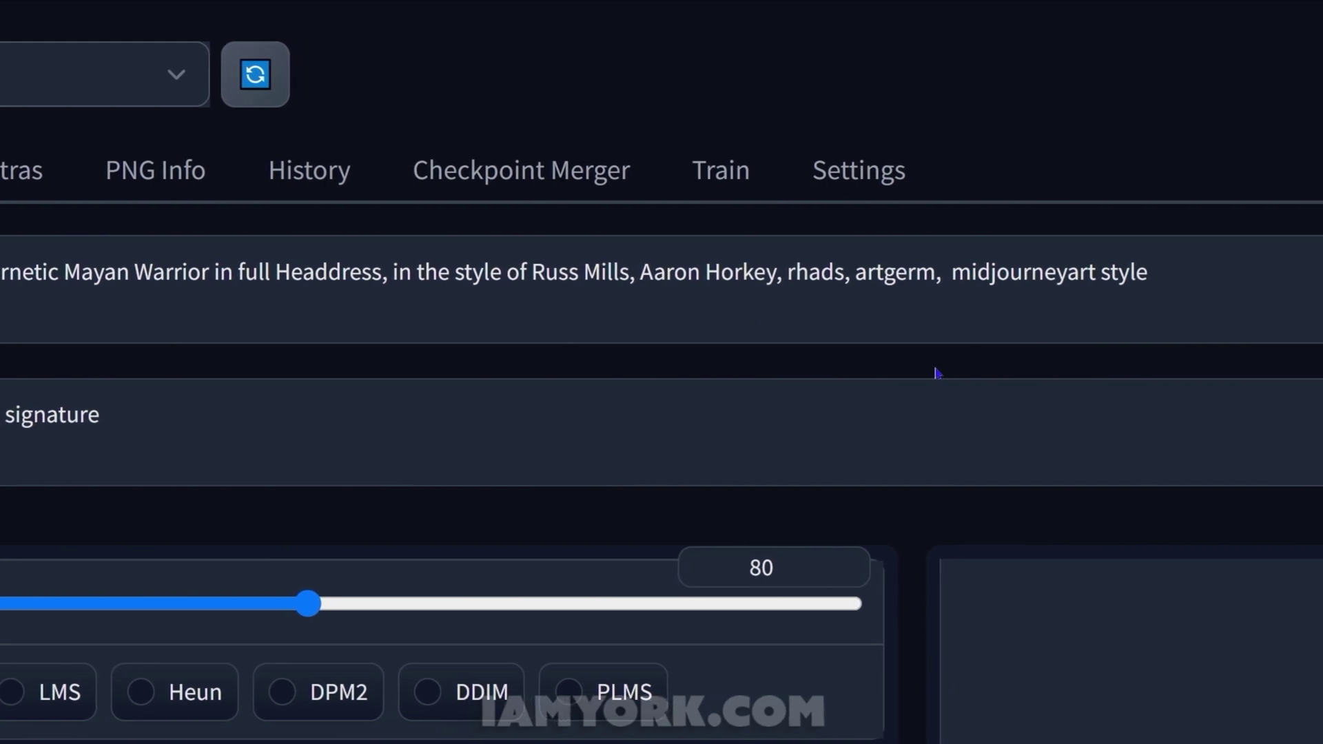
Highlight the trigger phrase "midjourneyart style" at the end of the prompt to check it, leaving the text as is
left_click_drag(952, 276, 1080, 279)
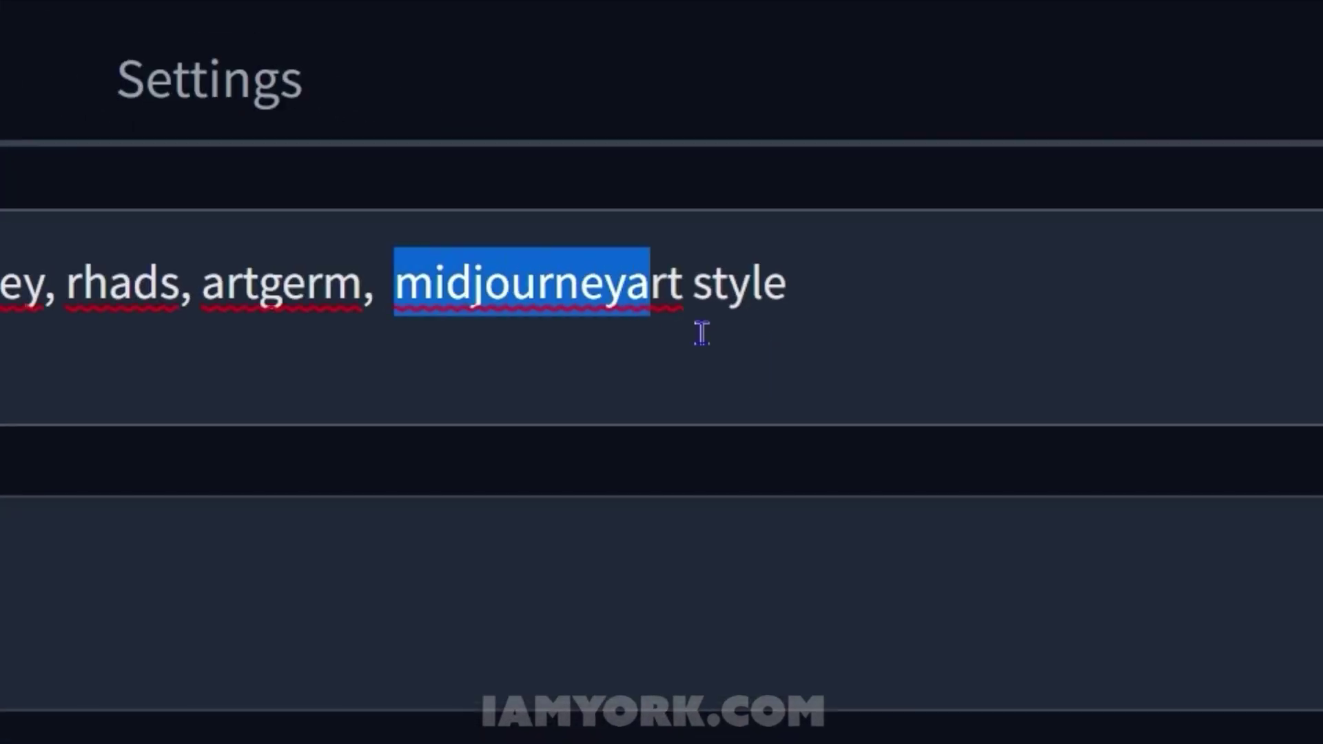
left_click_drag(702, 334, 783, 373)
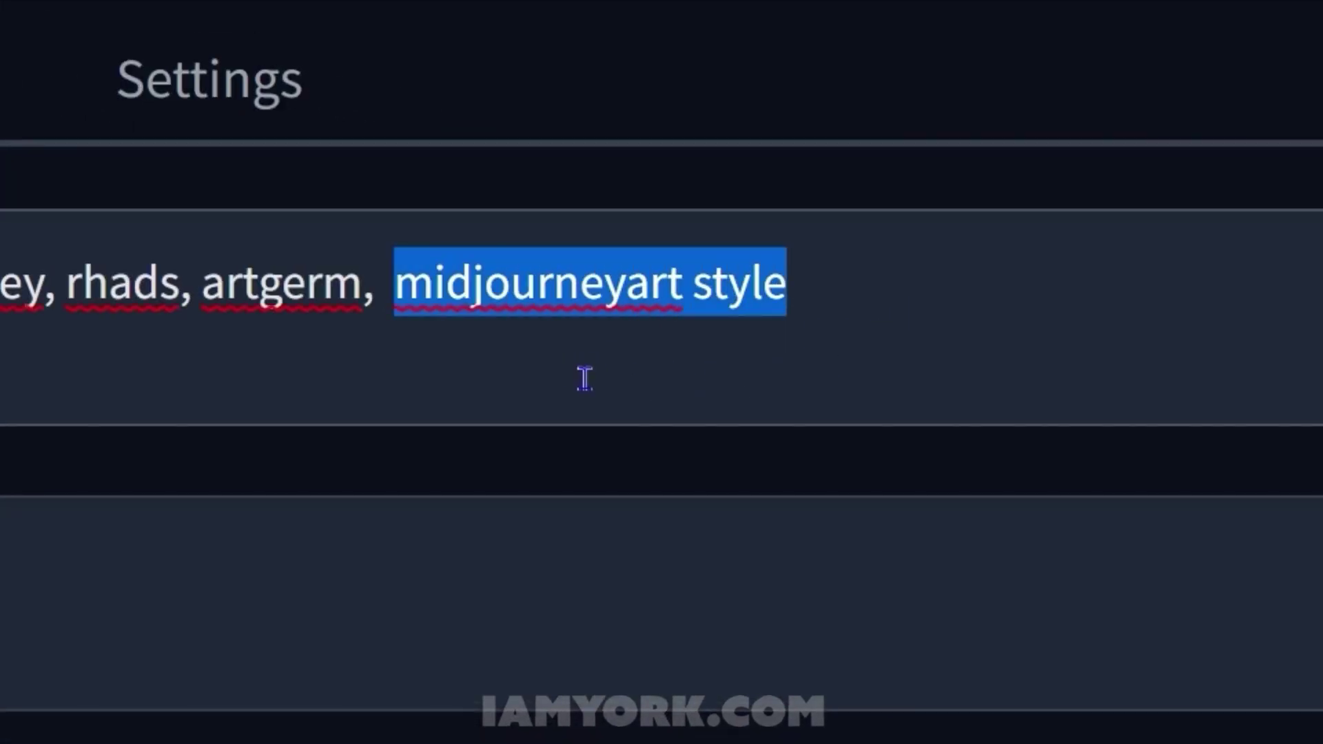
left_click(895, 315)
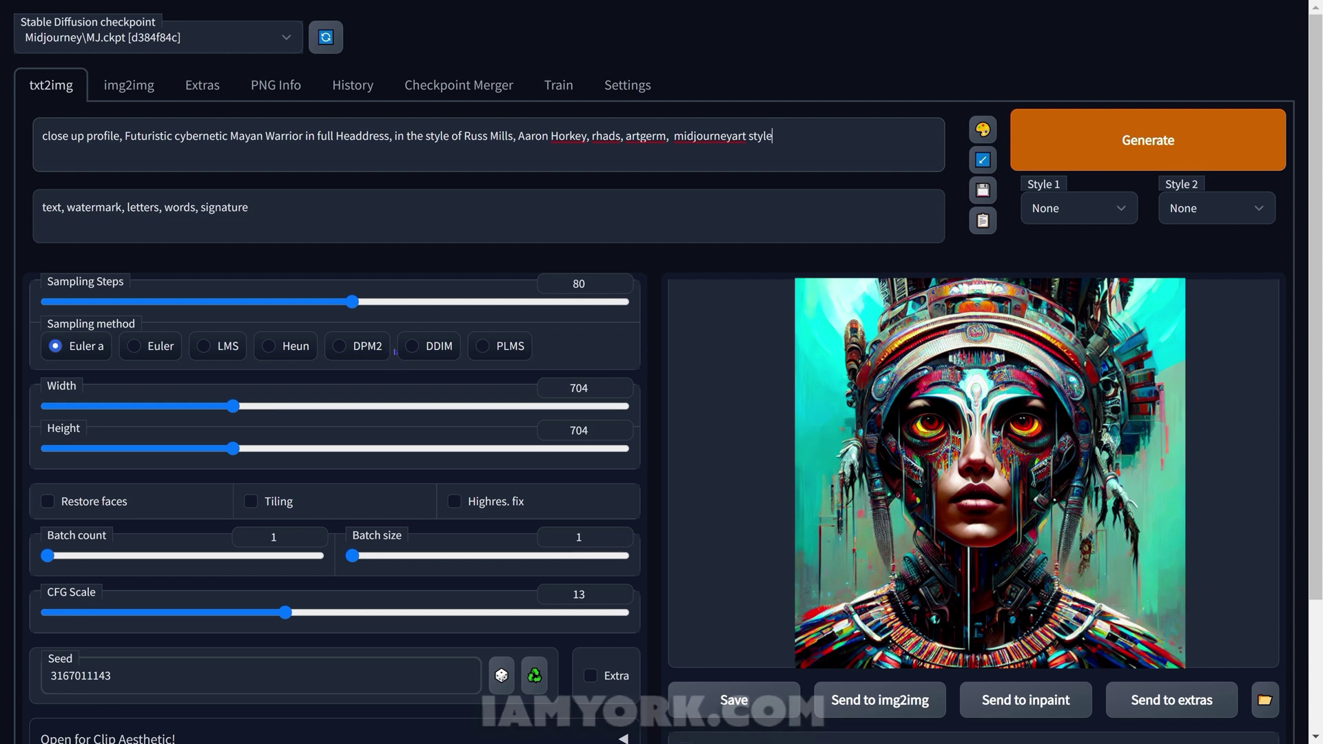
Generate the Futuristic cybernetic Mayan Warrior image from the current prompt and settings, and follow it until it finishes
key("ctrl+Return")
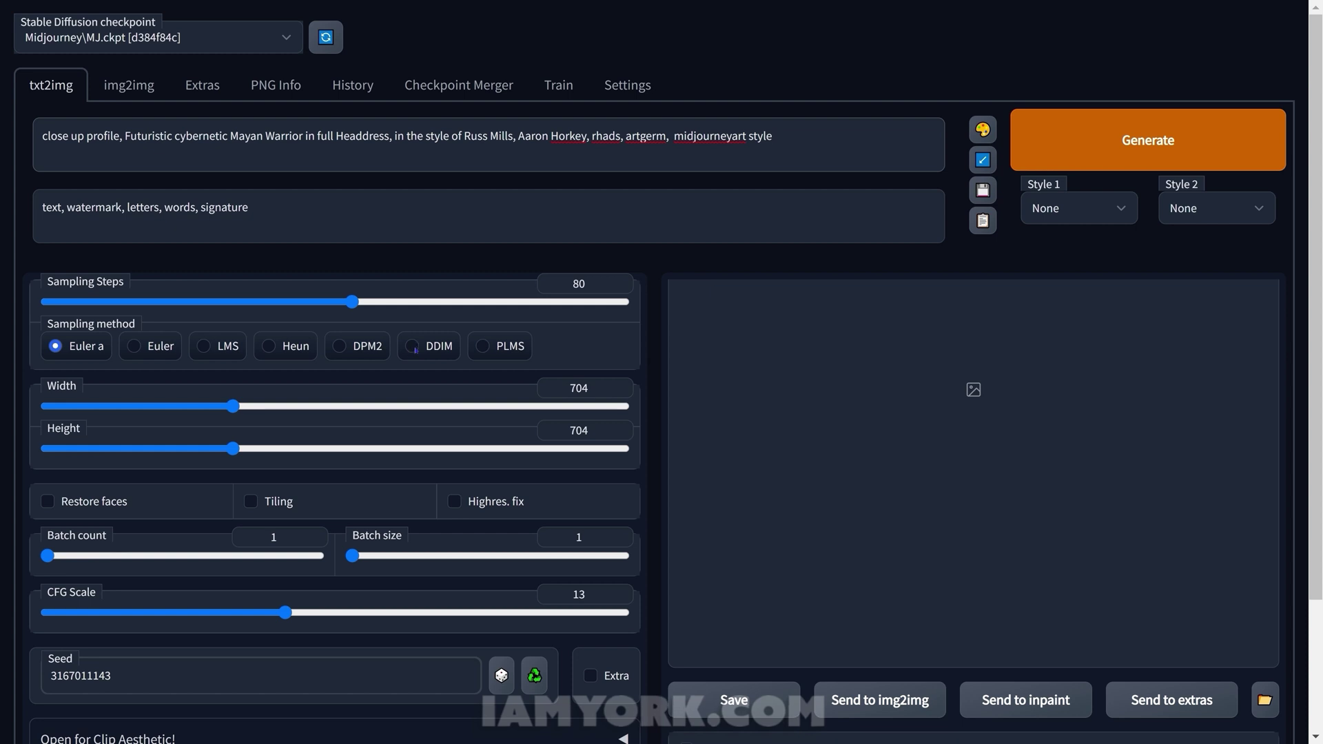
key("ctrl+Return")
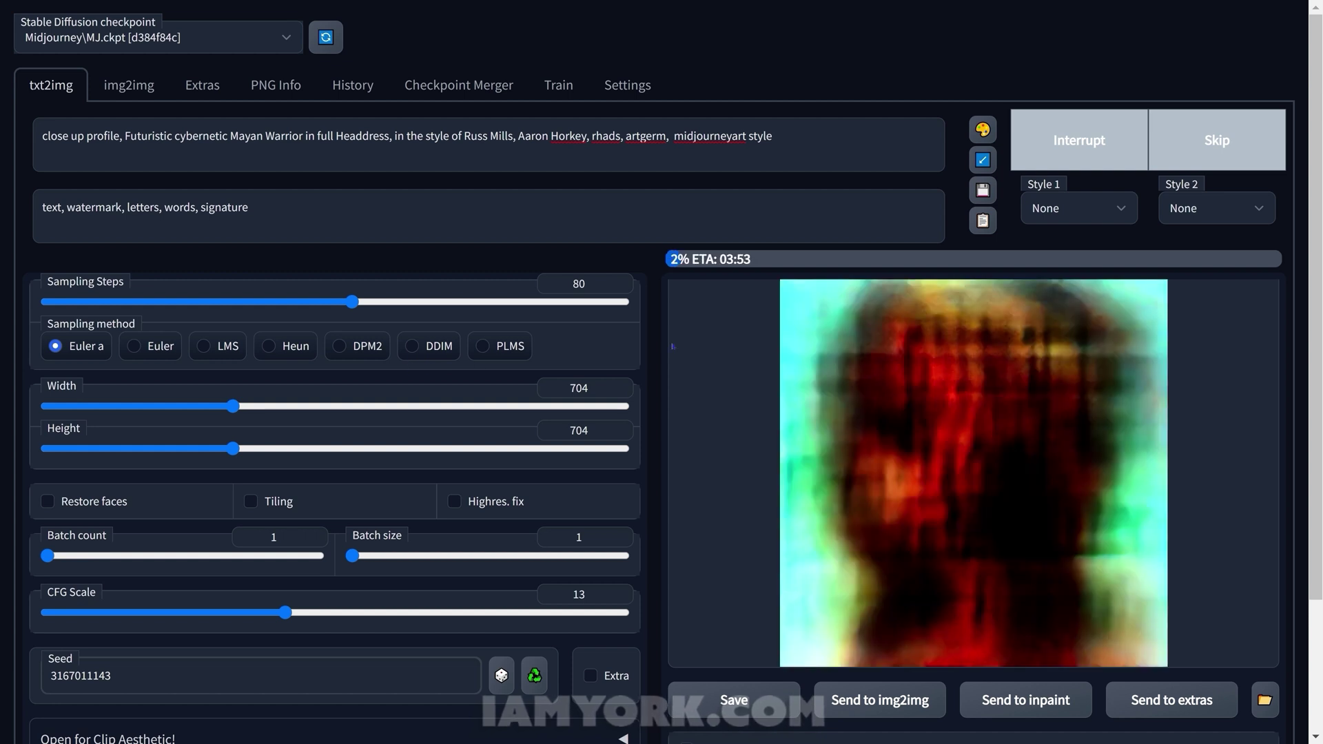
scroll(441, 365, "down", 2)
scroll(468, 363, "up", 1)
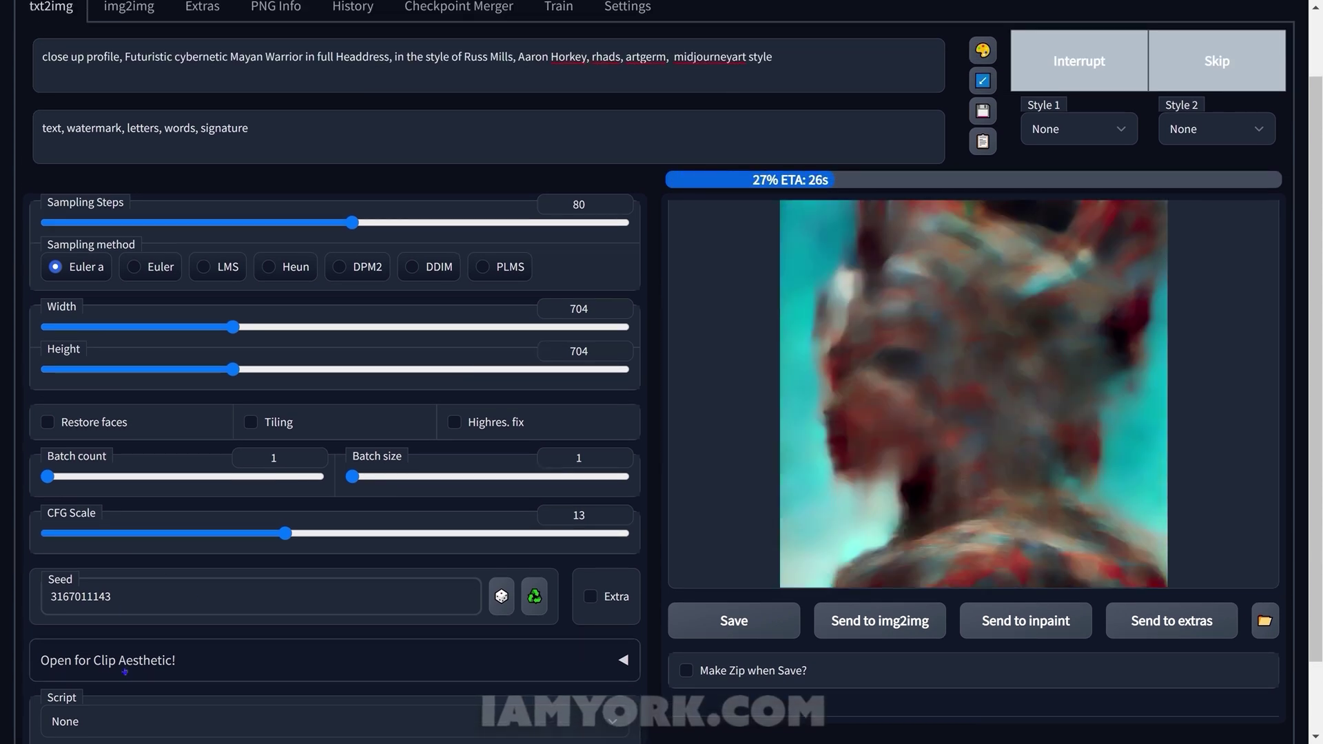
scroll(58, 591, "down", 1)
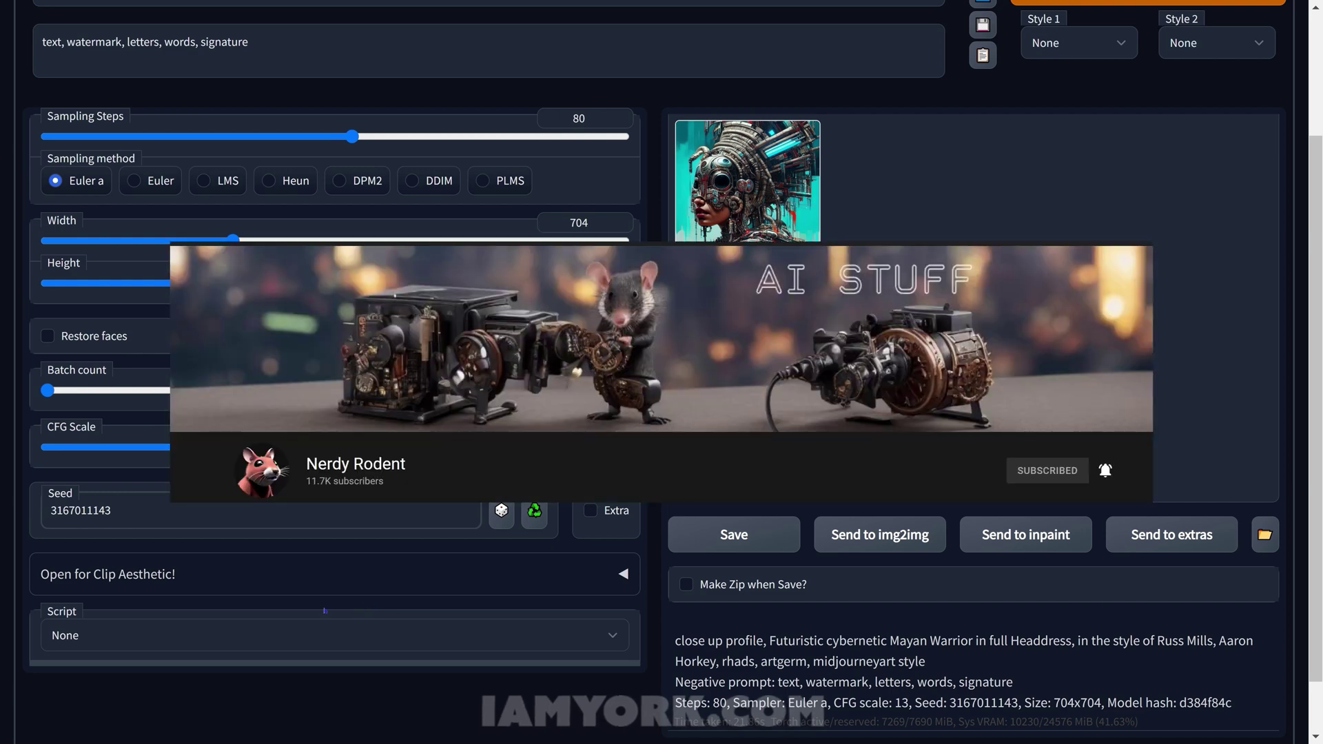
scroll(325, 610, "up", 3)
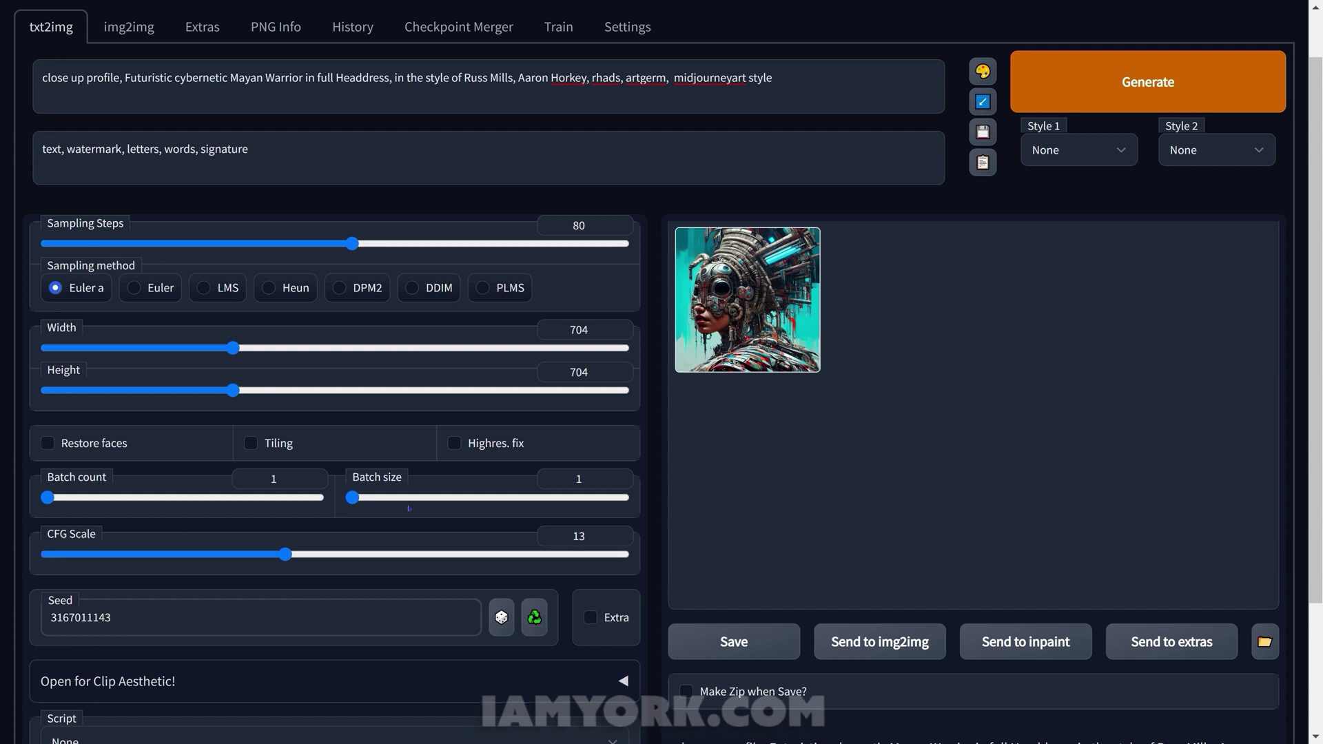
scroll(314, 480, "up", 2)
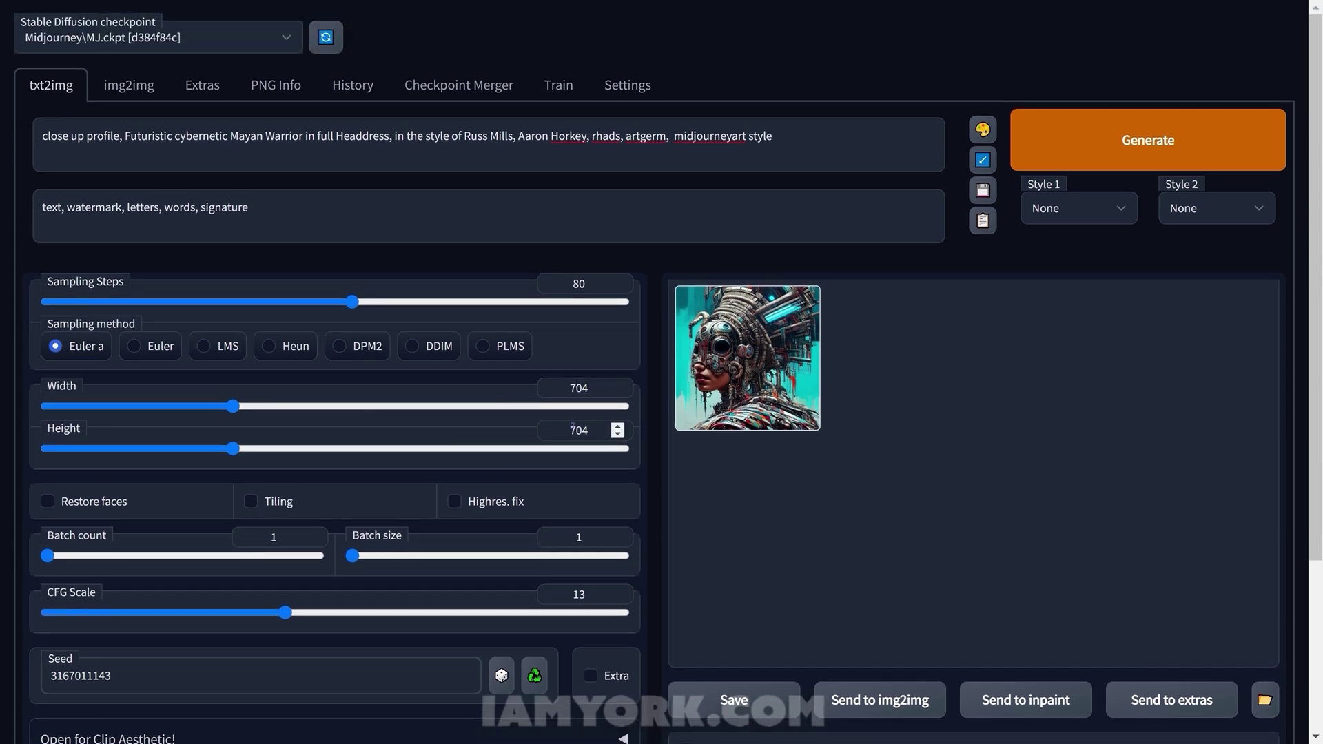
Open the generated Mayan Warrior image at a larger size and examine it along with its generation details
left_click(734, 392)
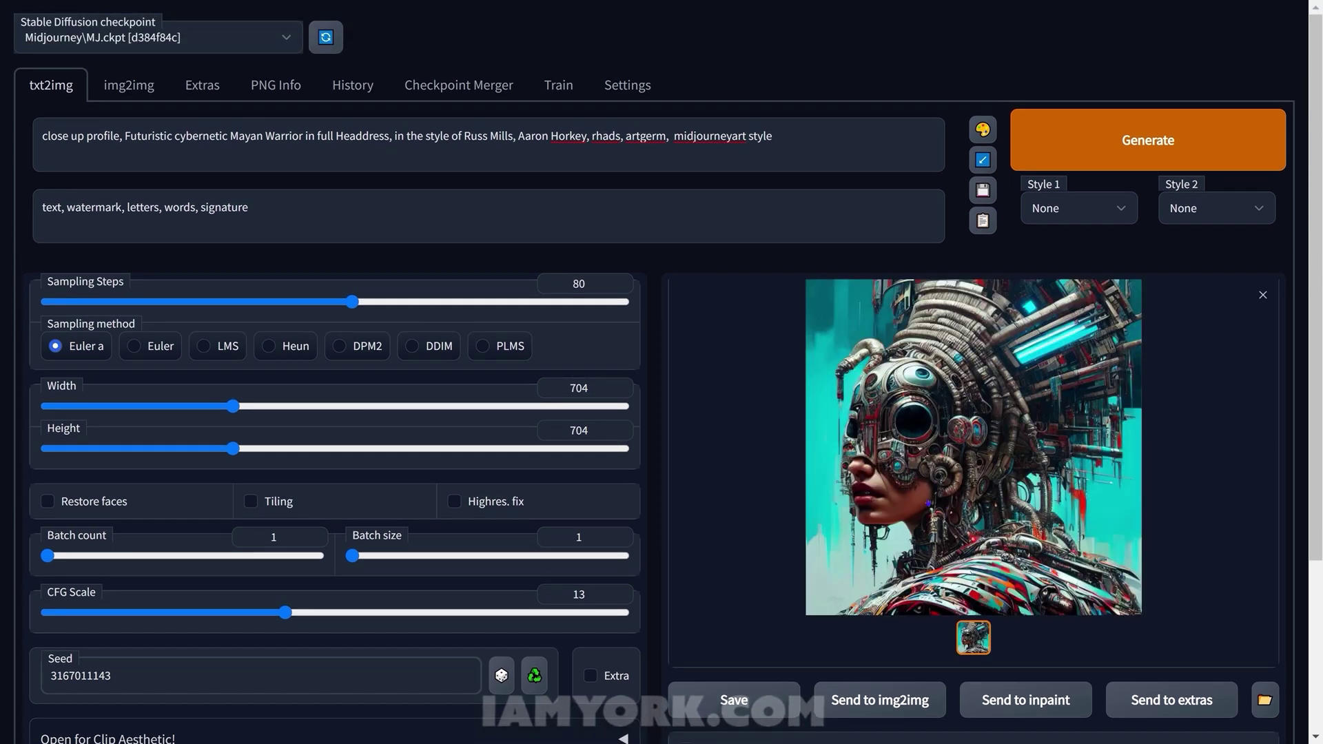
left_click(961, 505)
scroll(703, 379, "down", 2)
scroll(705, 379, "up", 2)
scroll(1120, 448, "down", 2)
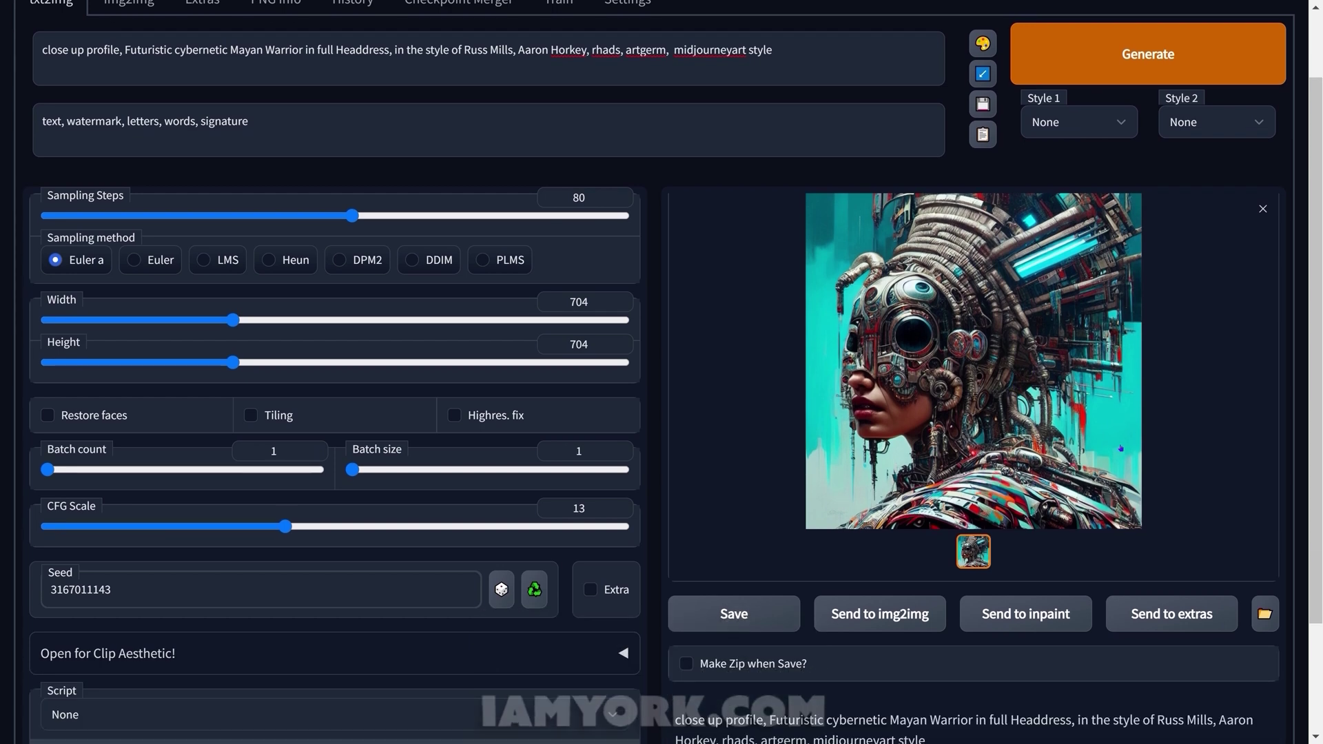
Send the generated Mayan Warrior image to img2img and select Animator v3 as the script
left_click(886, 621)
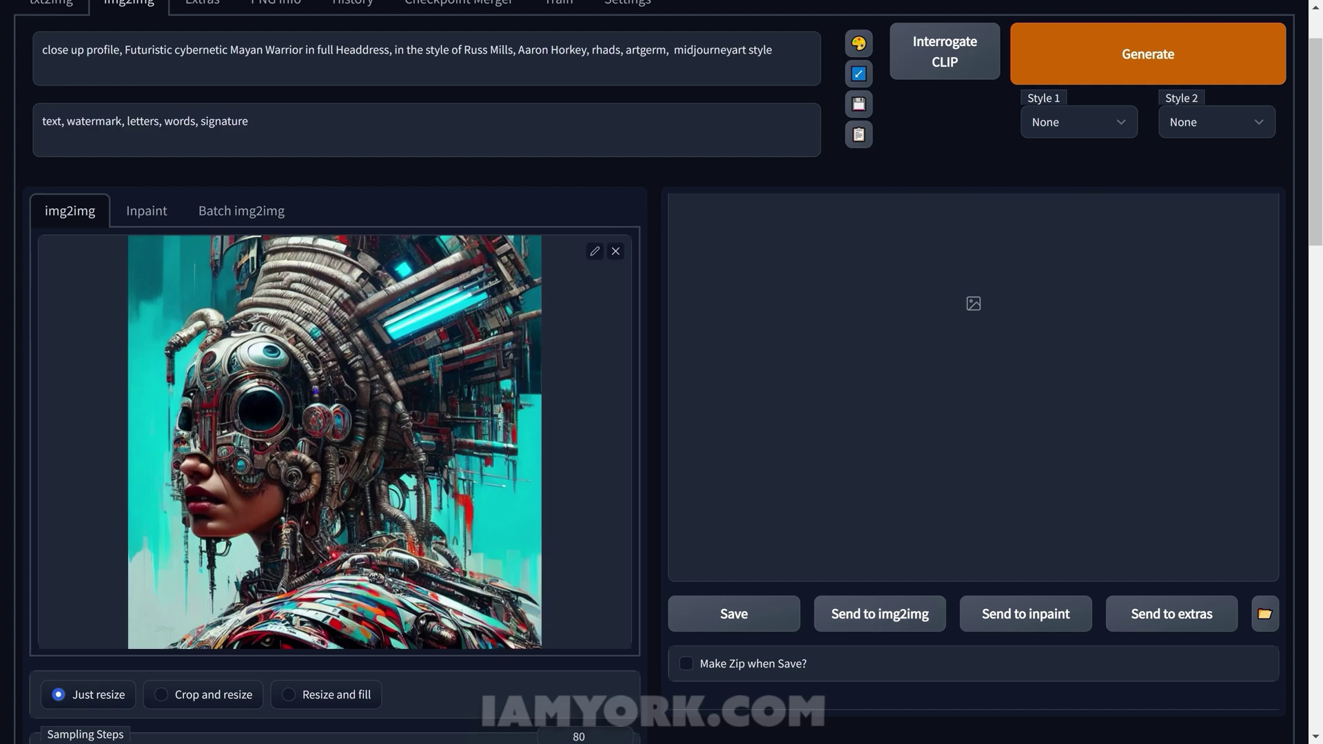
scroll(401, 347, "down", 10)
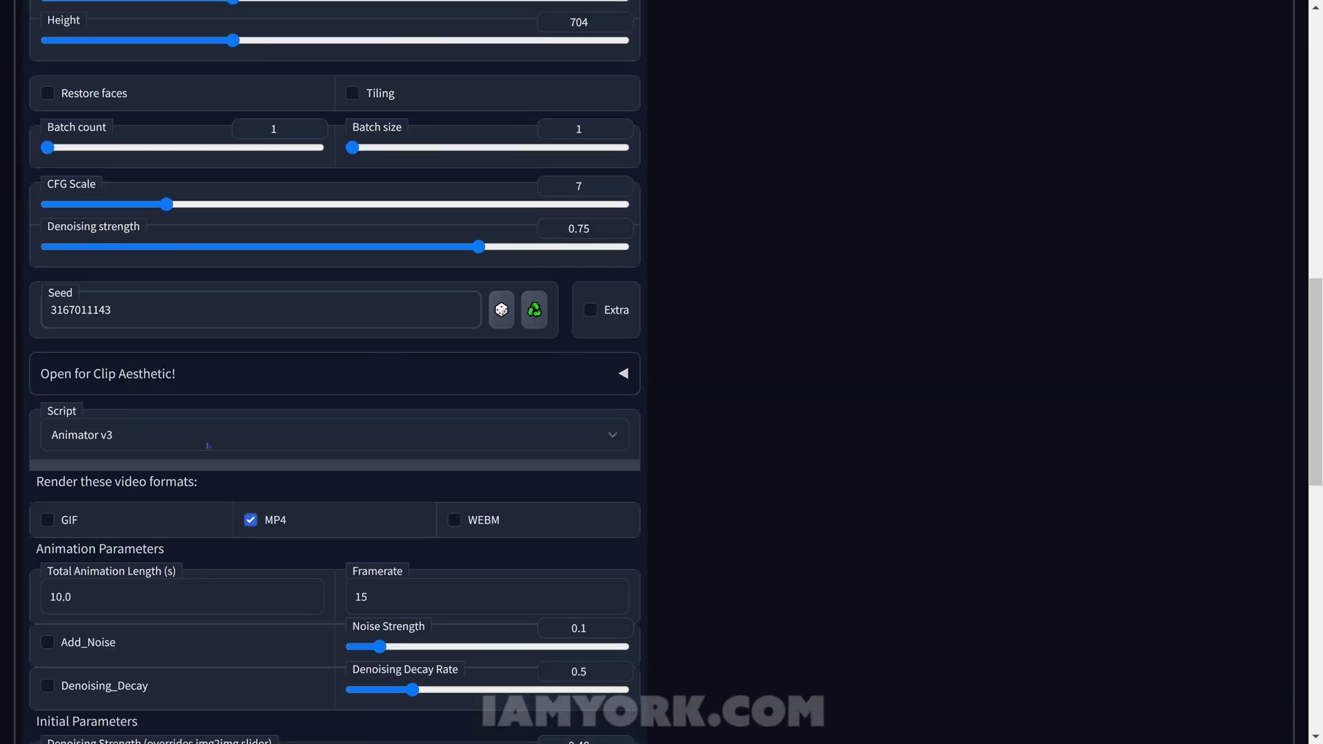
left_click(208, 445)
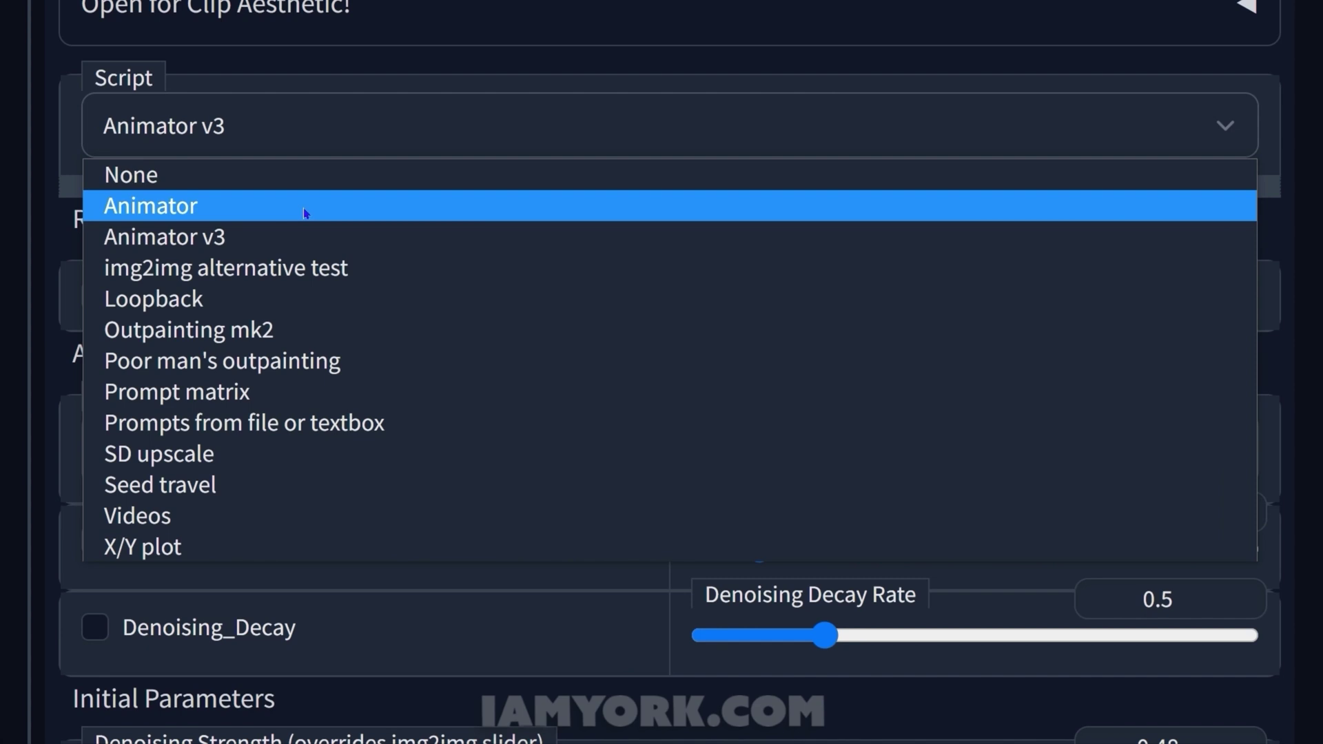
left_click(306, 214)
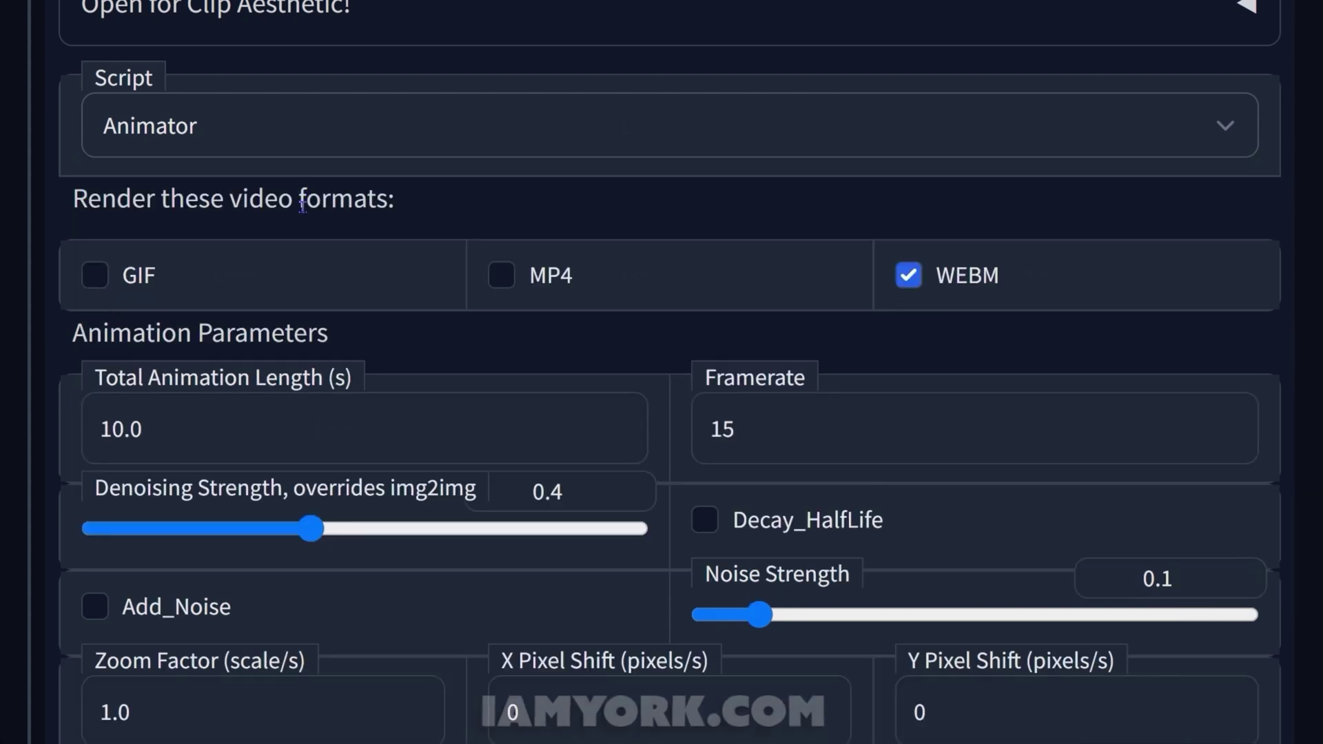
left_click(348, 146)
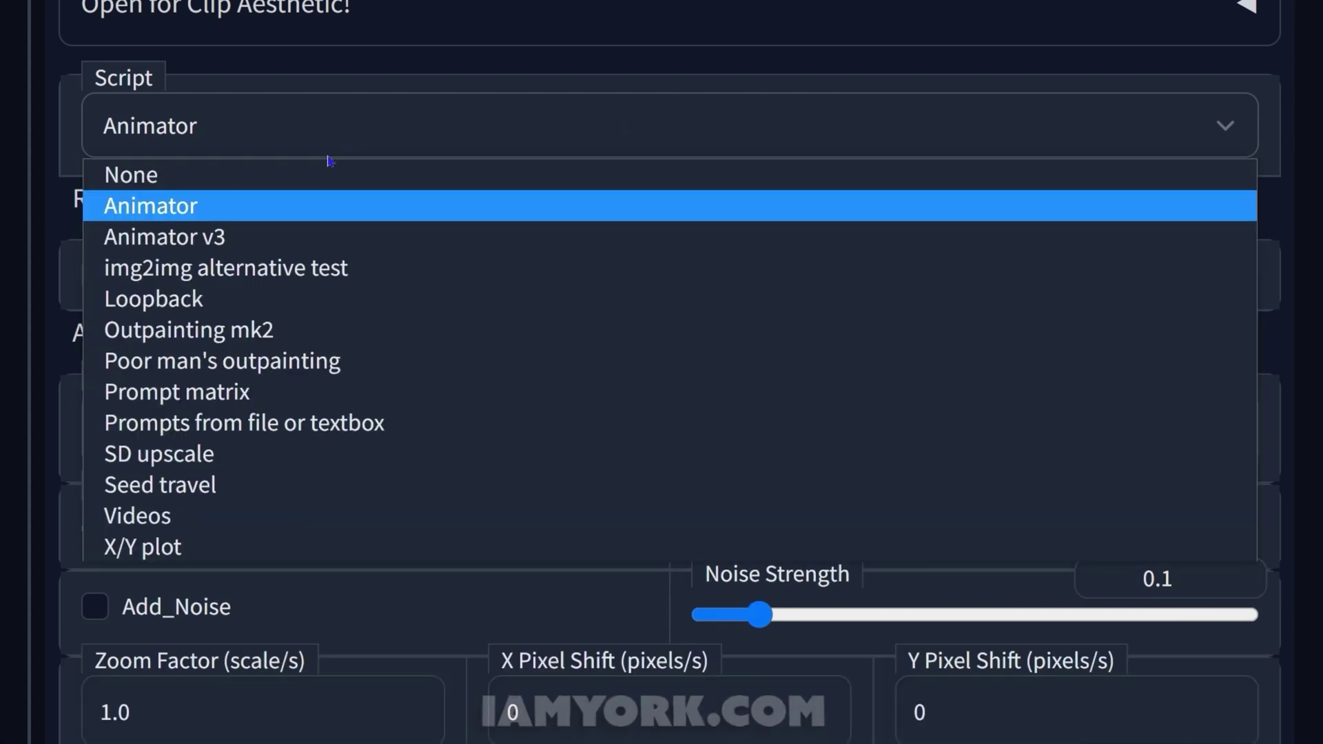
left_click(293, 252)
Examine the Animator v3 options, from the initial parameters and prompt templates to the supported keyframe formats
scroll(413, 264, "down", 7)
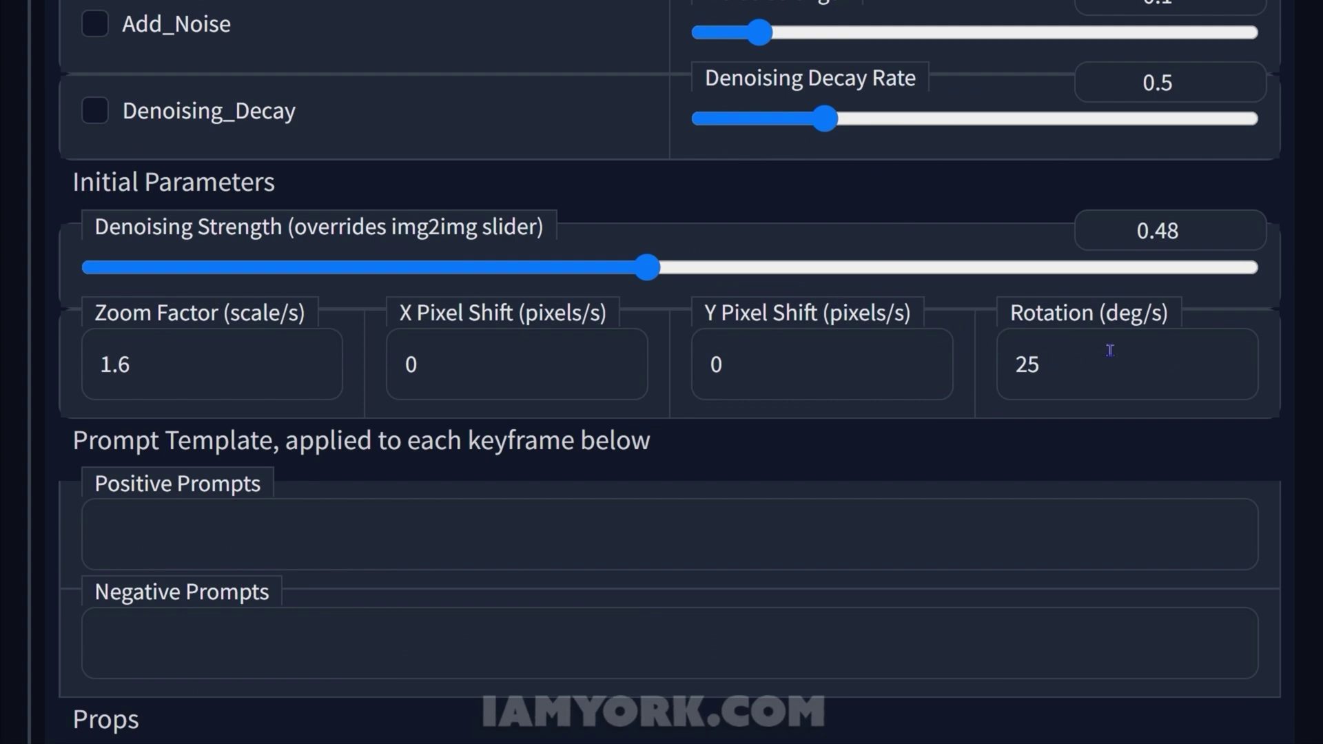
scroll(1107, 348, "down", 8)
scroll(1098, 375, "up", 2)
scroll(1098, 374, "down", 4)
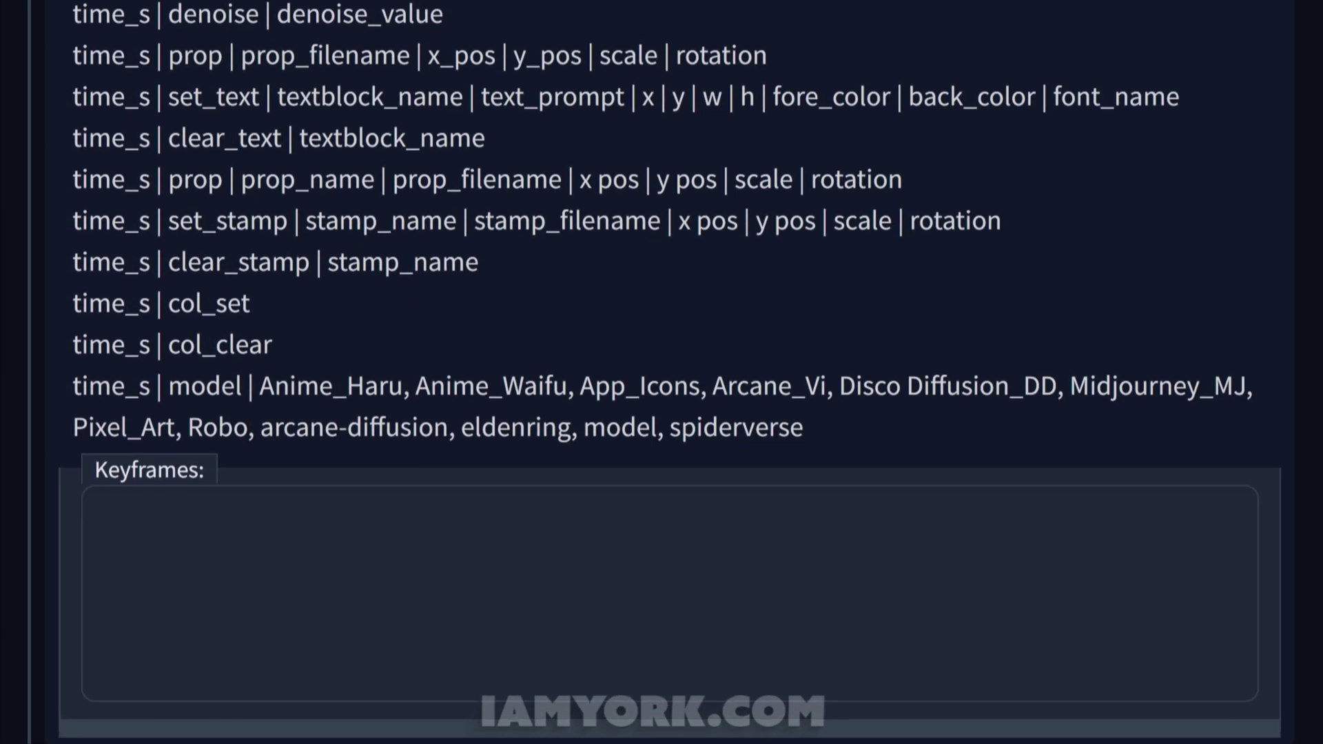
scroll(437, 496, "up", 4)
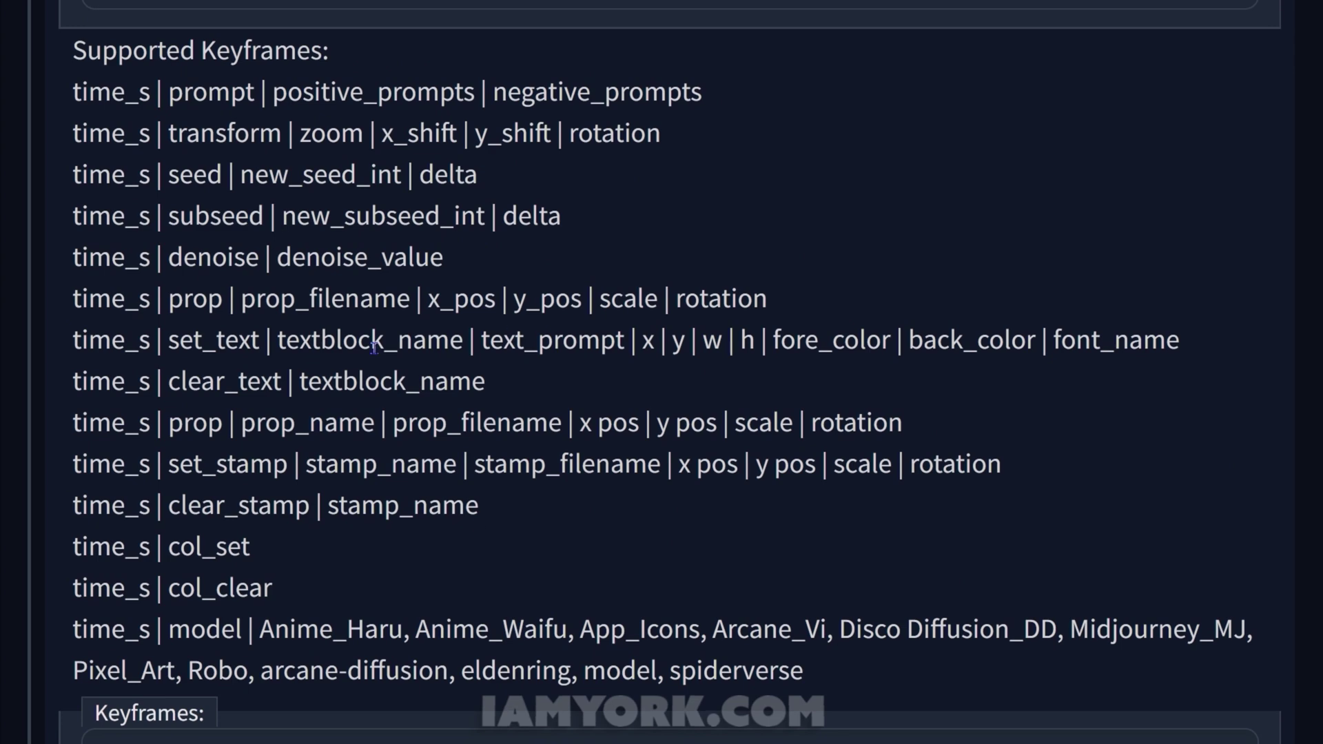
scroll(373, 347, "down", 3)
scroll(314, 403, "up", 3)
scroll(349, 42, "up", 5)
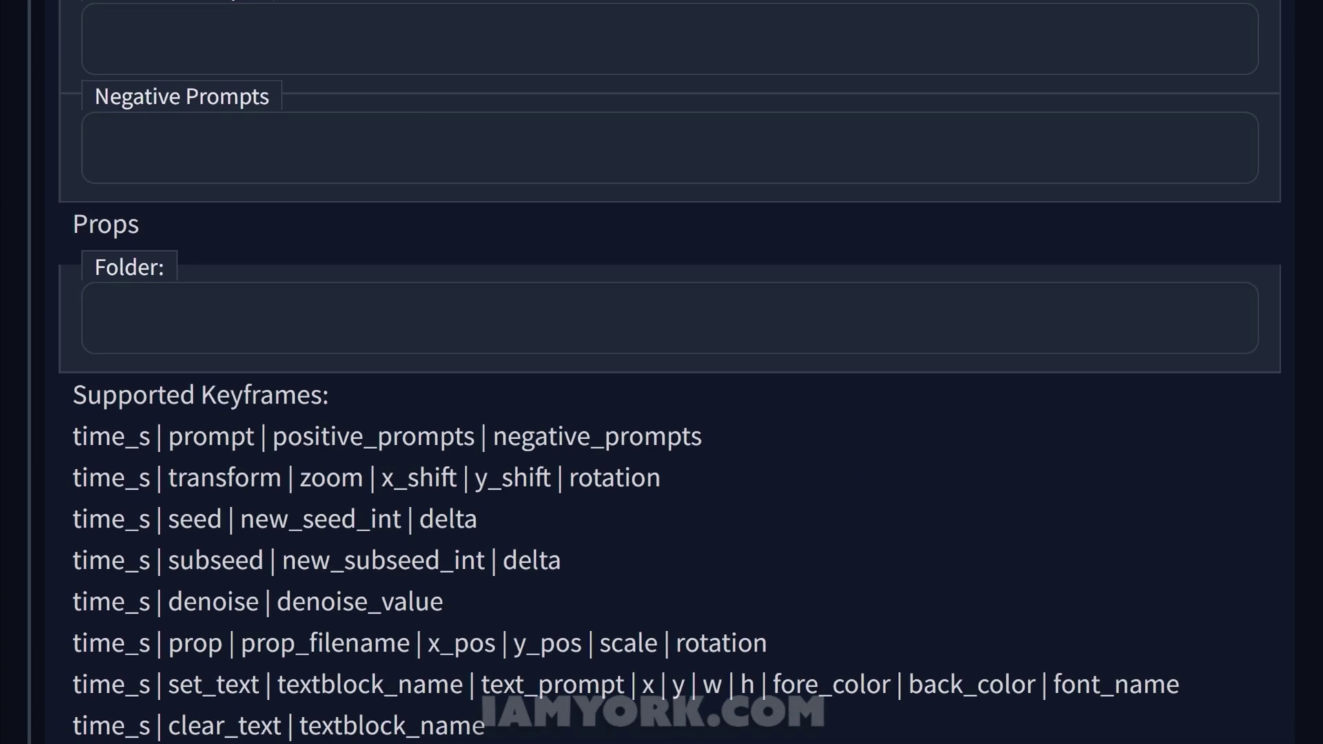
scroll(669, 372, "up", 5)
scroll(434, 632, "down", 12)
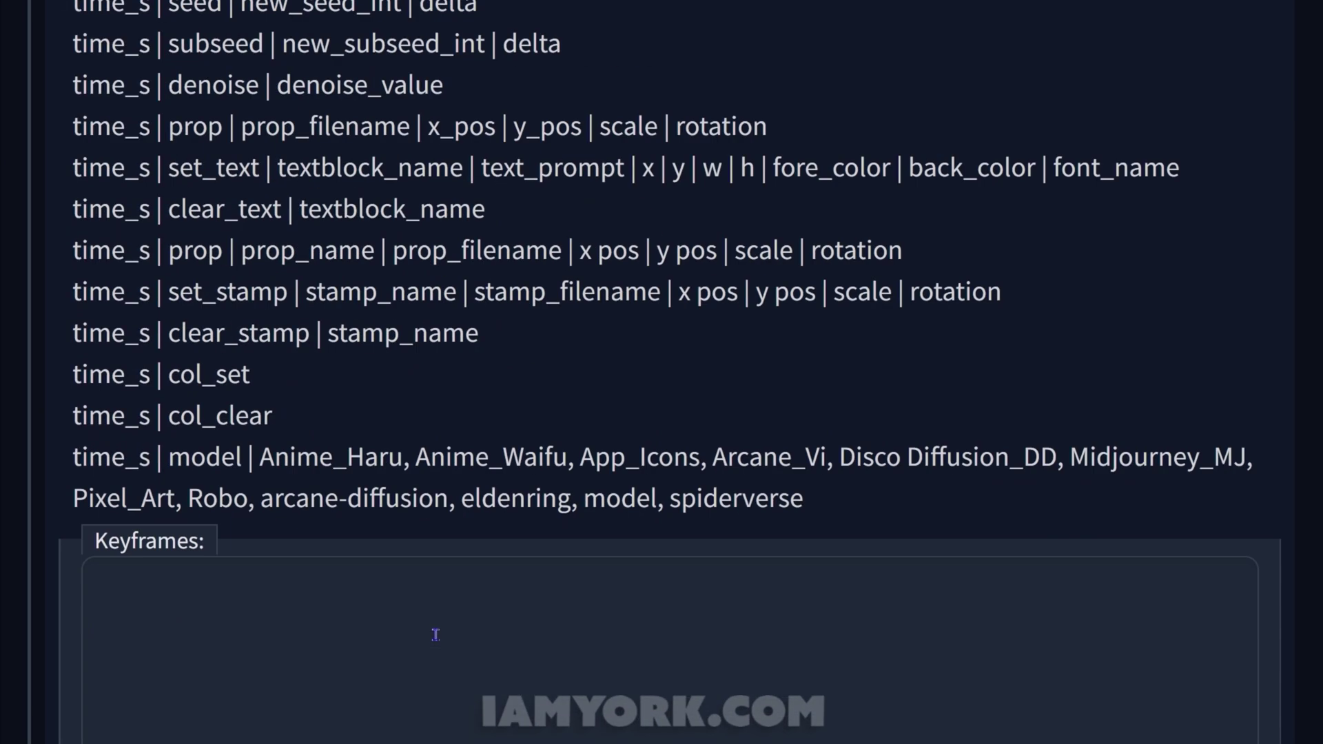
scroll(434, 632, "up", 16)
Set the img2img CFG Scale to 13
scroll(406, 647, "up", 20)
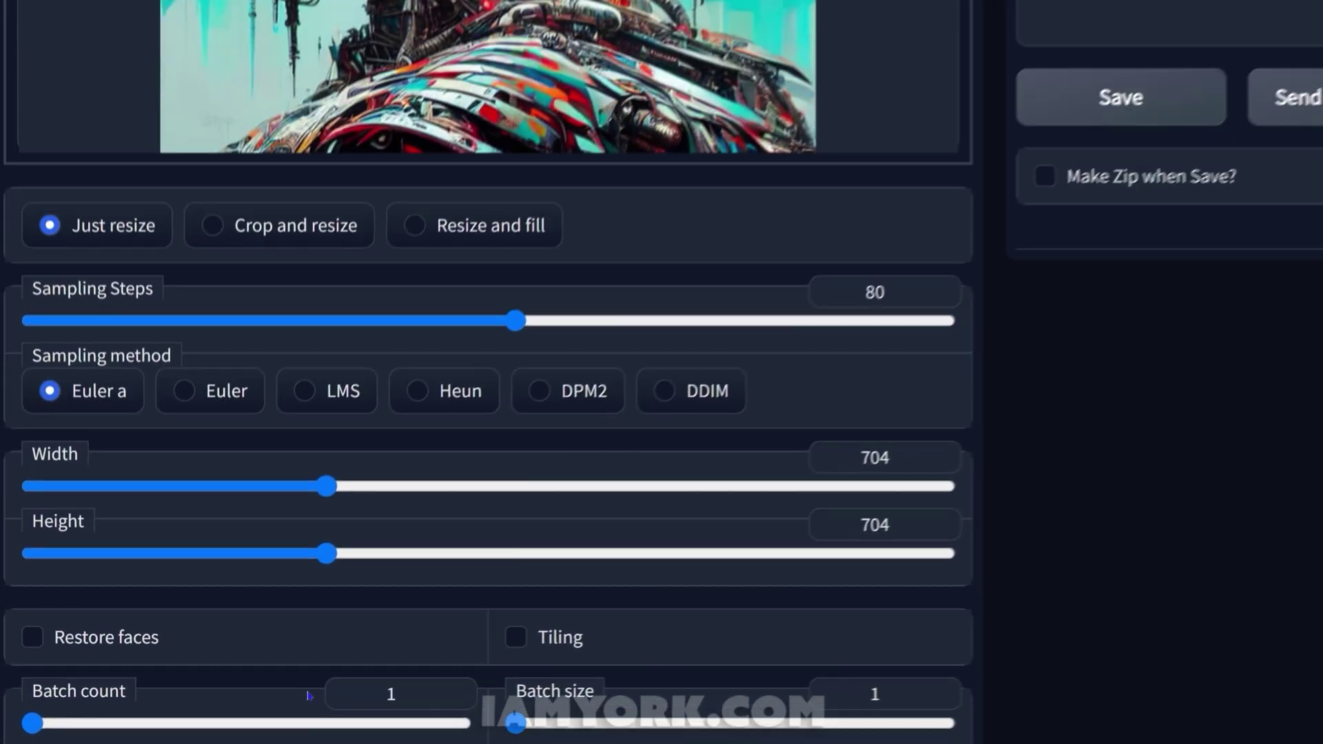
scroll(492, 115, "up", 4)
scroll(420, 357, "down", 8)
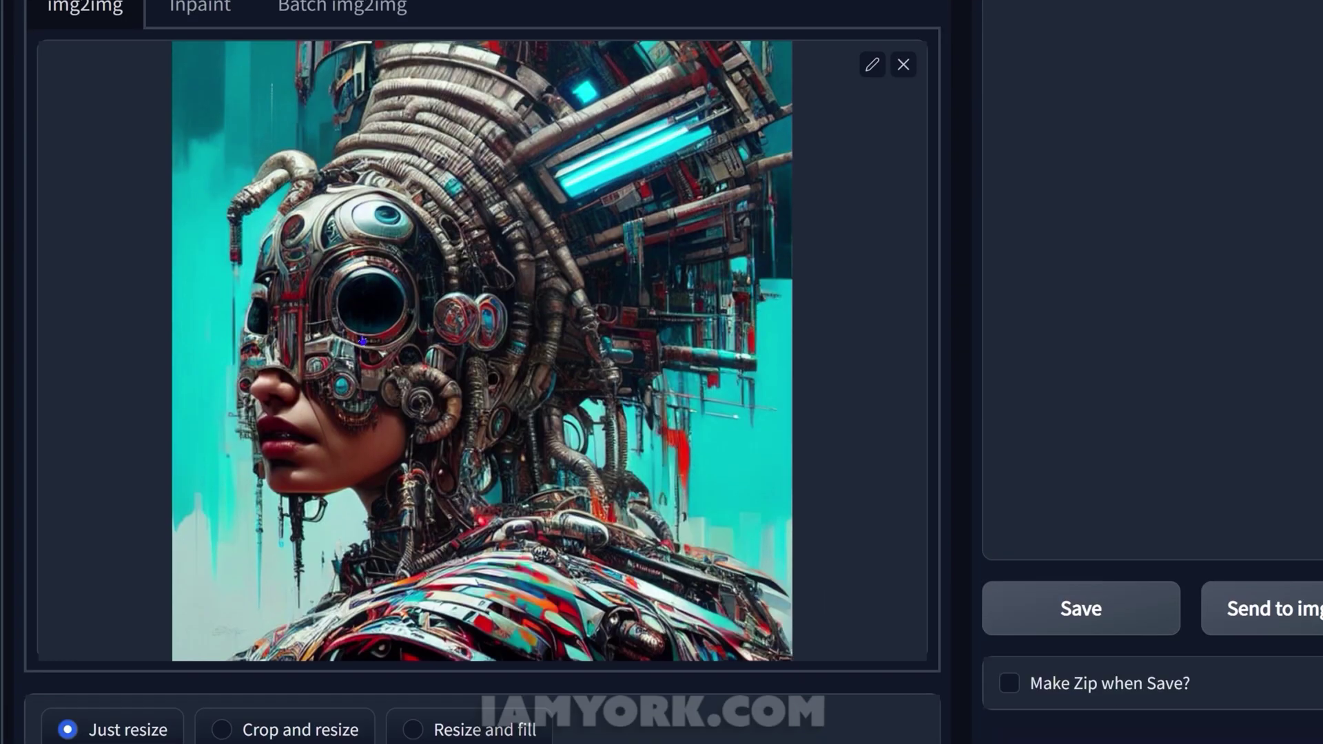
scroll(669, 476, "down", 8)
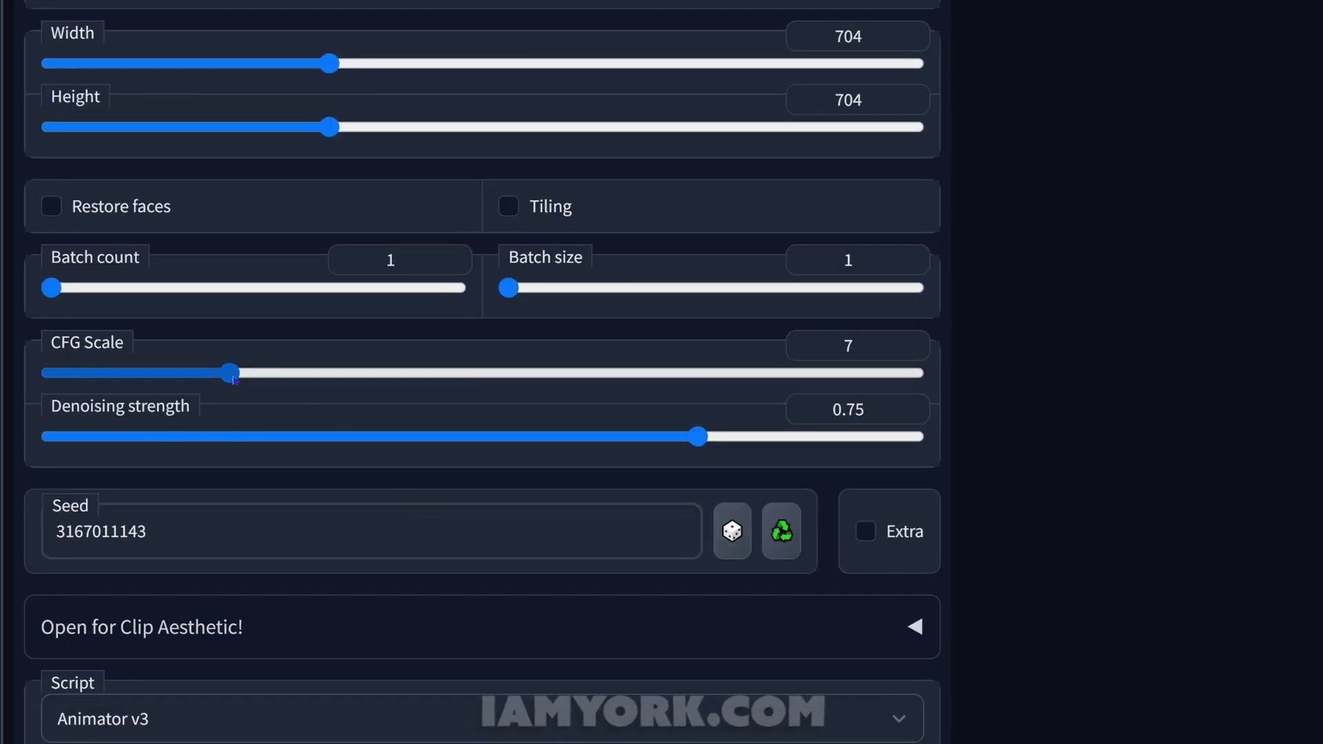
left_click_drag(235, 378, 412, 375)
Review the img2img and Animator v3 settings, and generate the Mayan Warrior animation with them
scroll(416, 377, "up", 2)
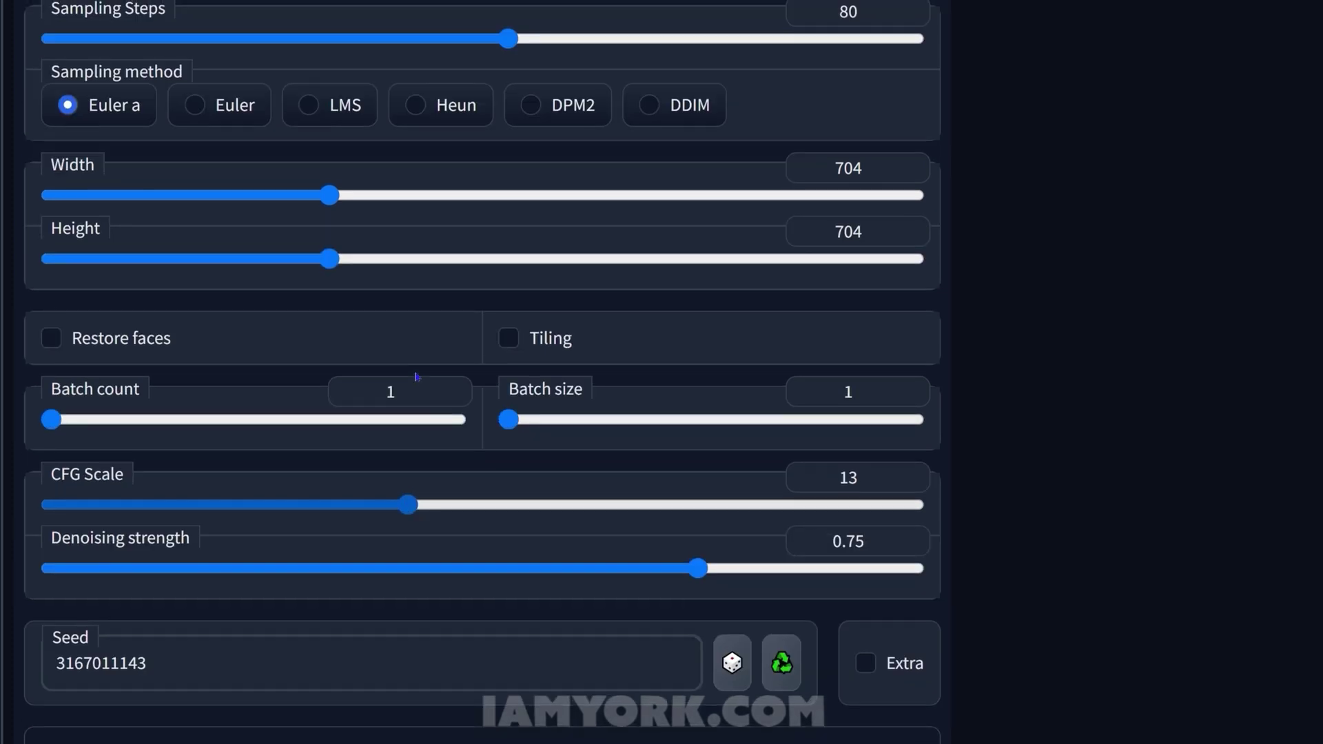
scroll(416, 377, "up", 2)
scroll(584, 405, "down", 8)
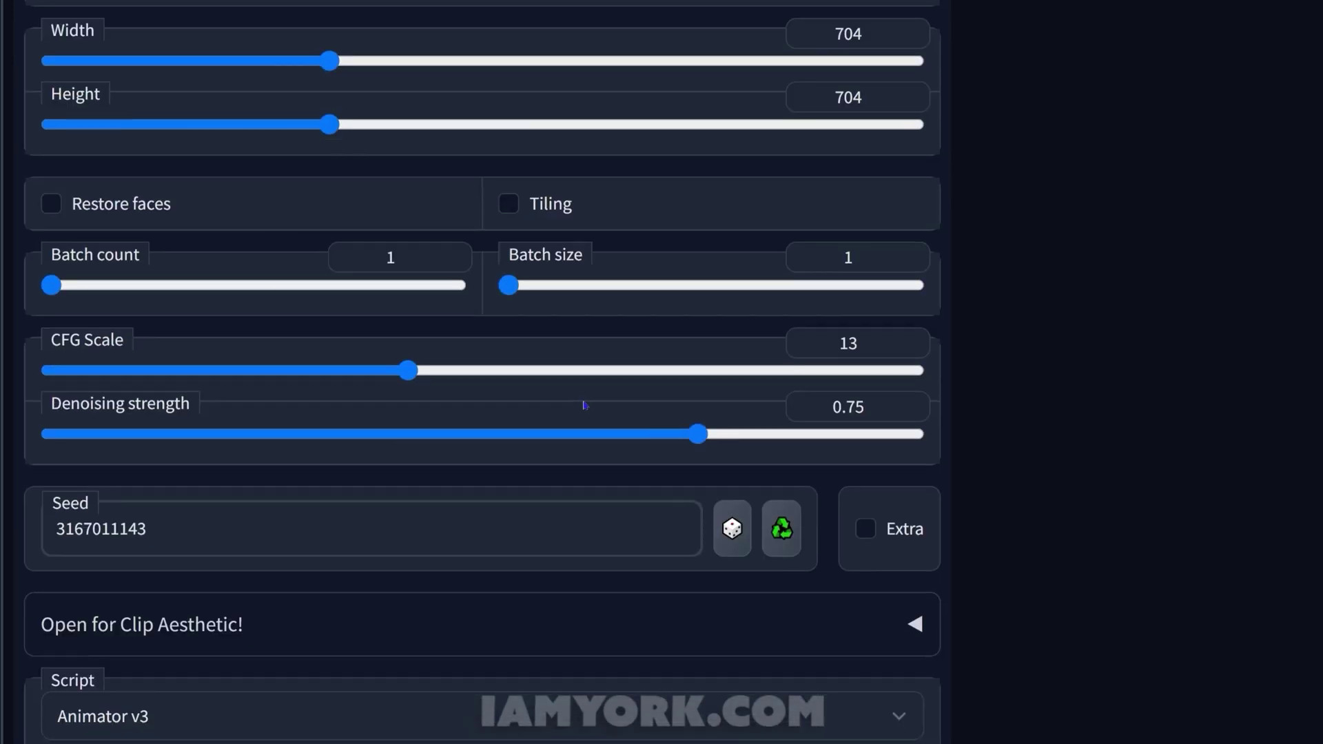
scroll(308, 363, "down", 2)
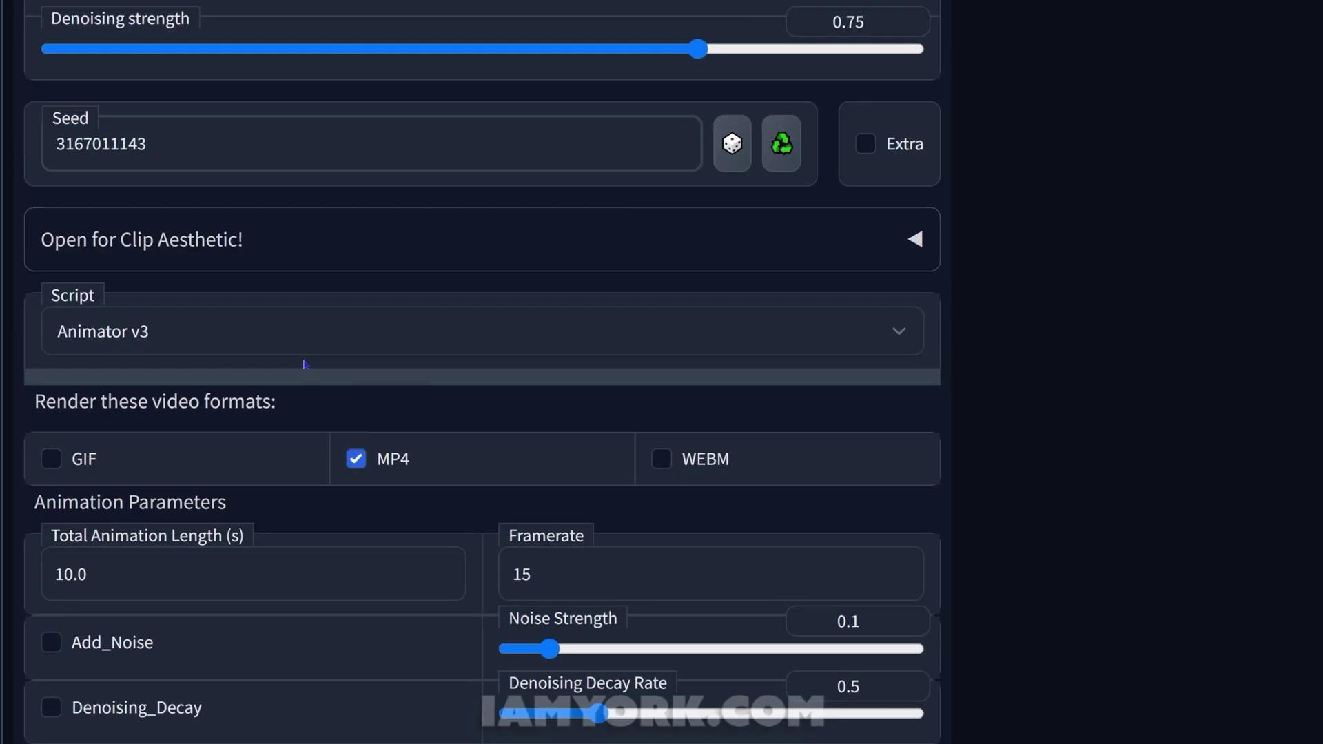
scroll(265, 275, "down", 2)
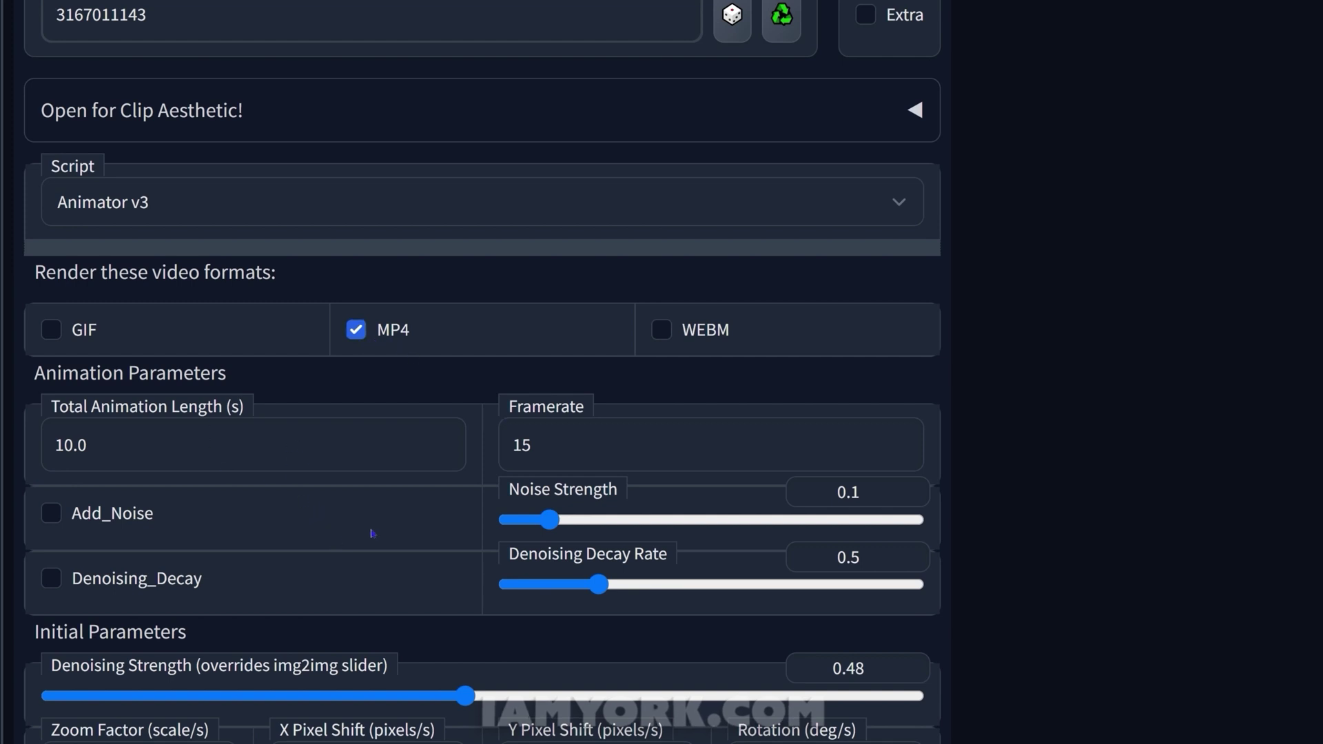
scroll(443, 524, "down", 2)
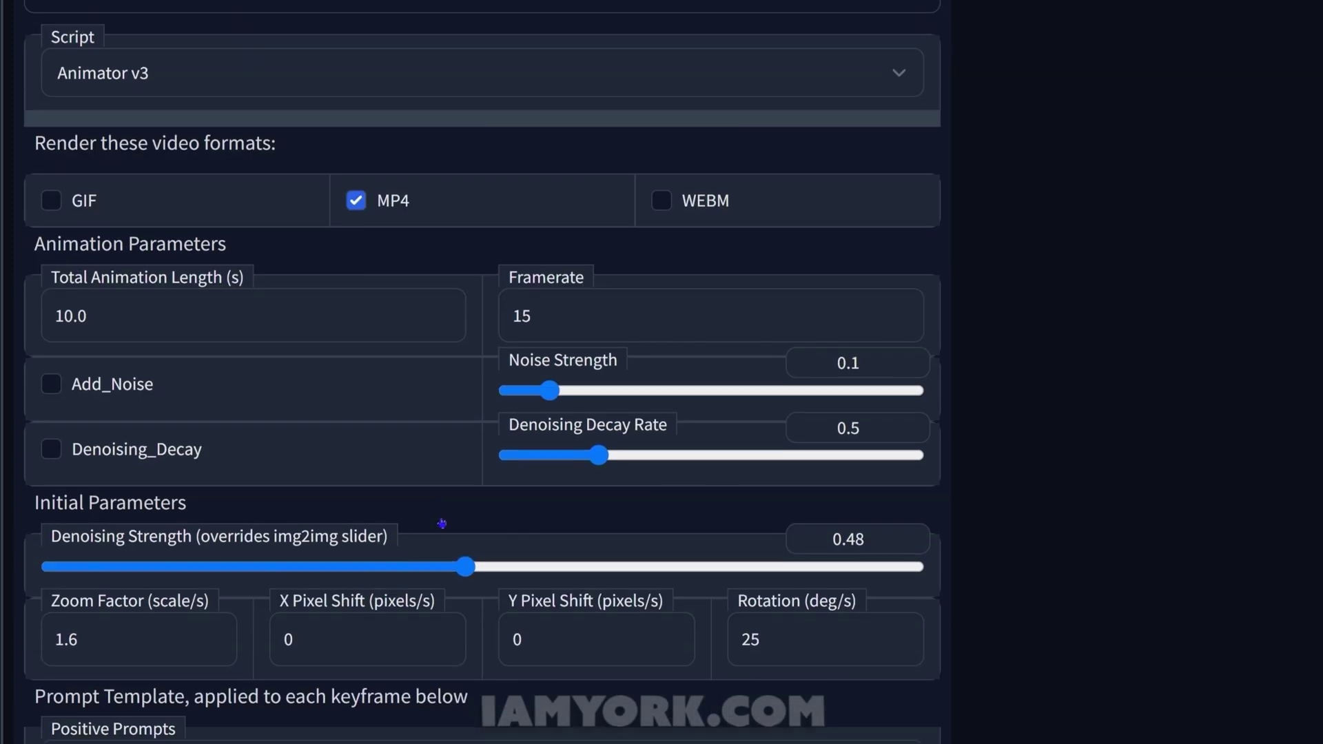
scroll(444, 524, "up", 15)
scroll(393, 415, "up", 7)
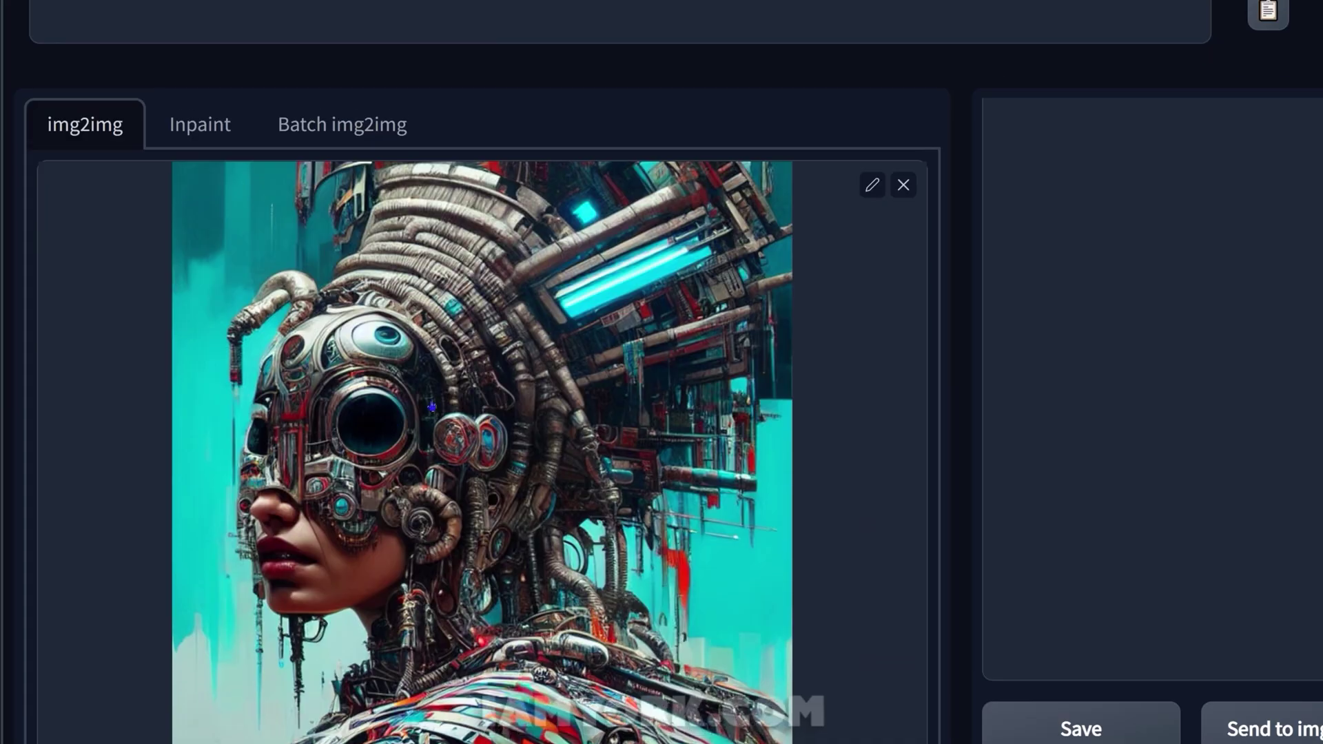
scroll(767, 329, "down", 2)
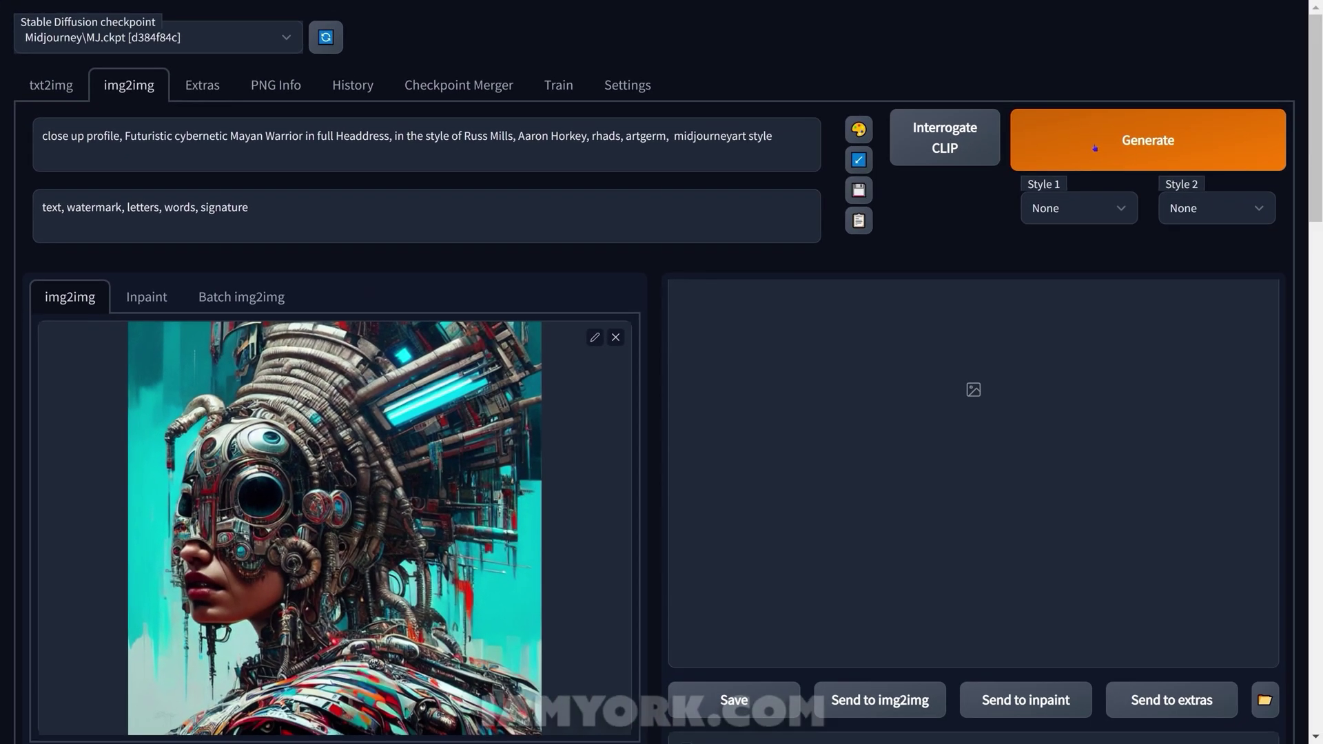
left_click(1095, 148)
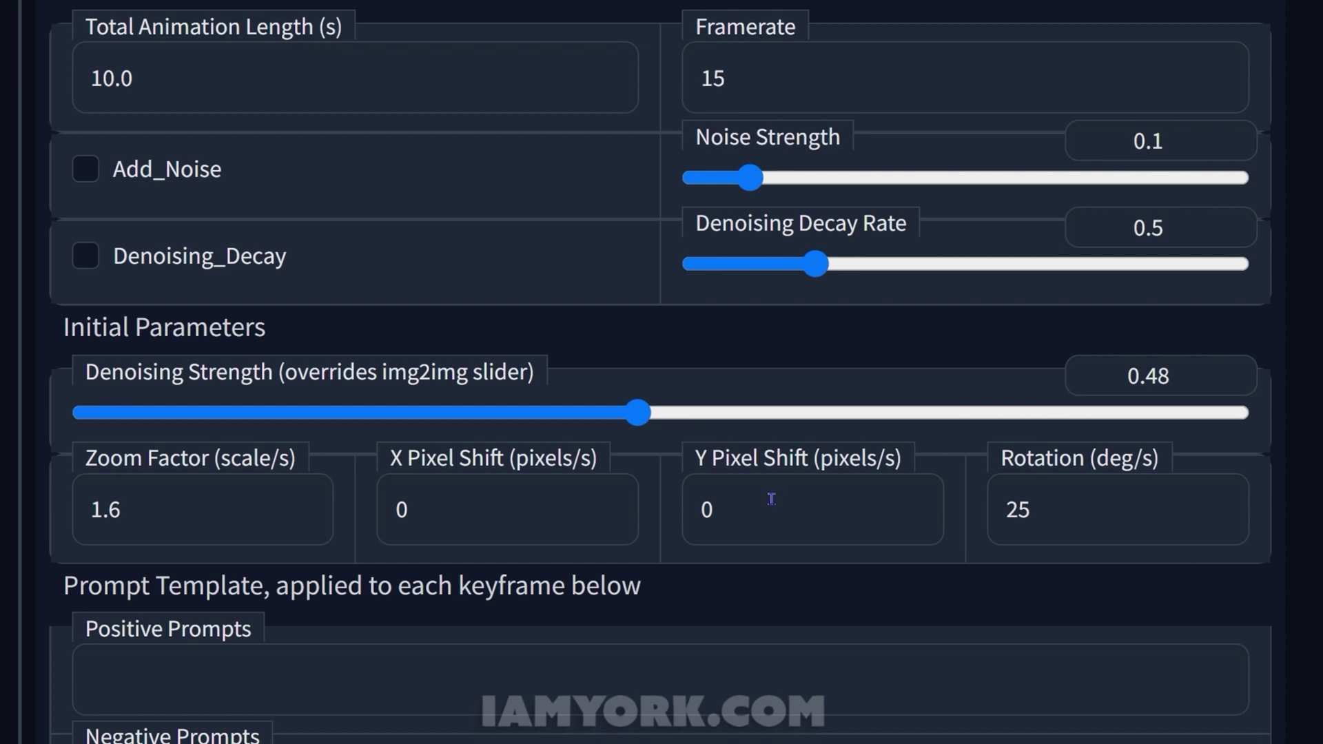
scroll(927, 508, "up", 10)
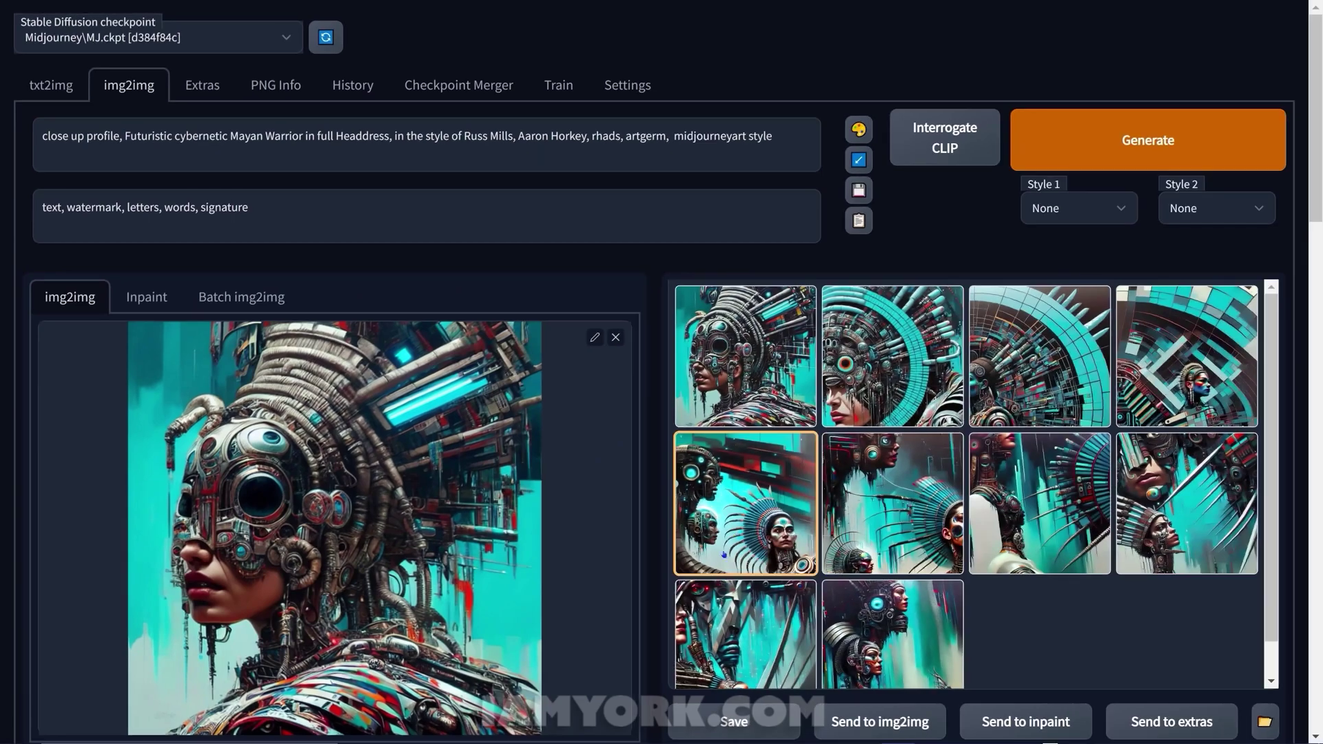
left_click(1265, 721)
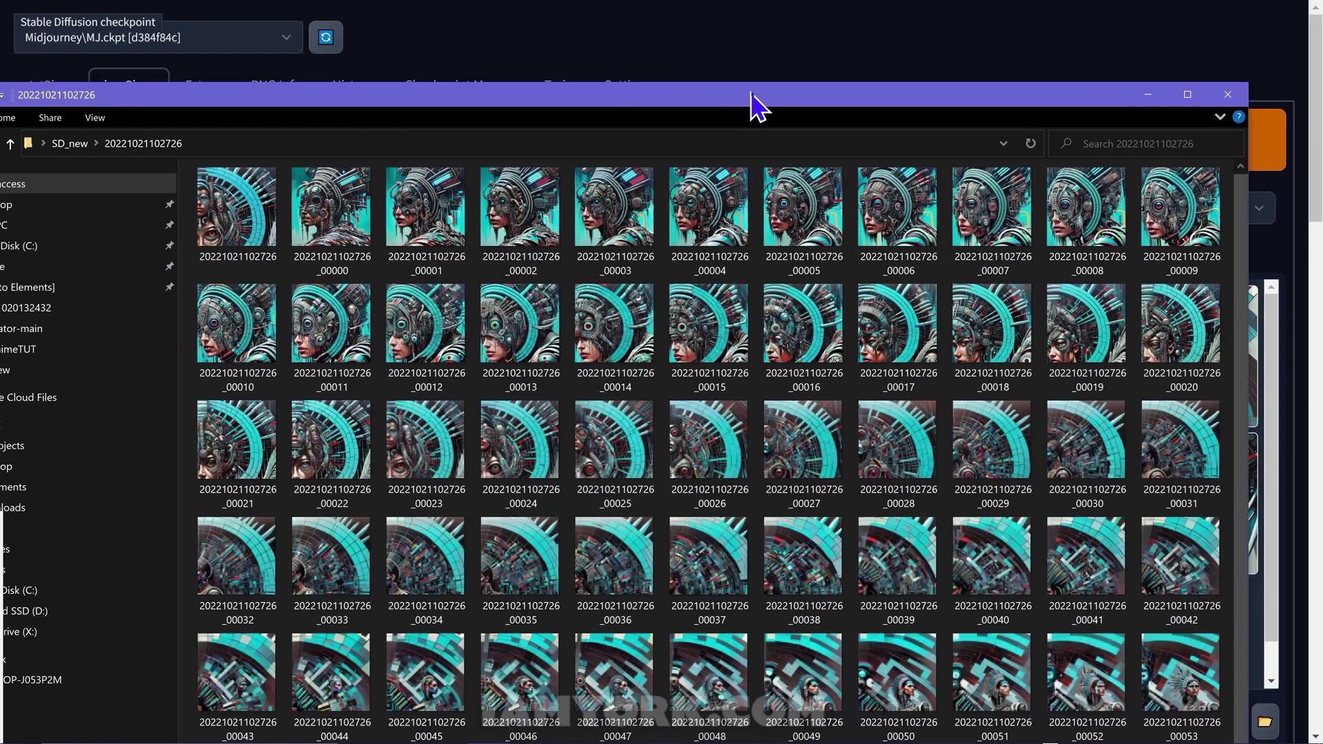
left_click_drag(751, 96, 726, 95)
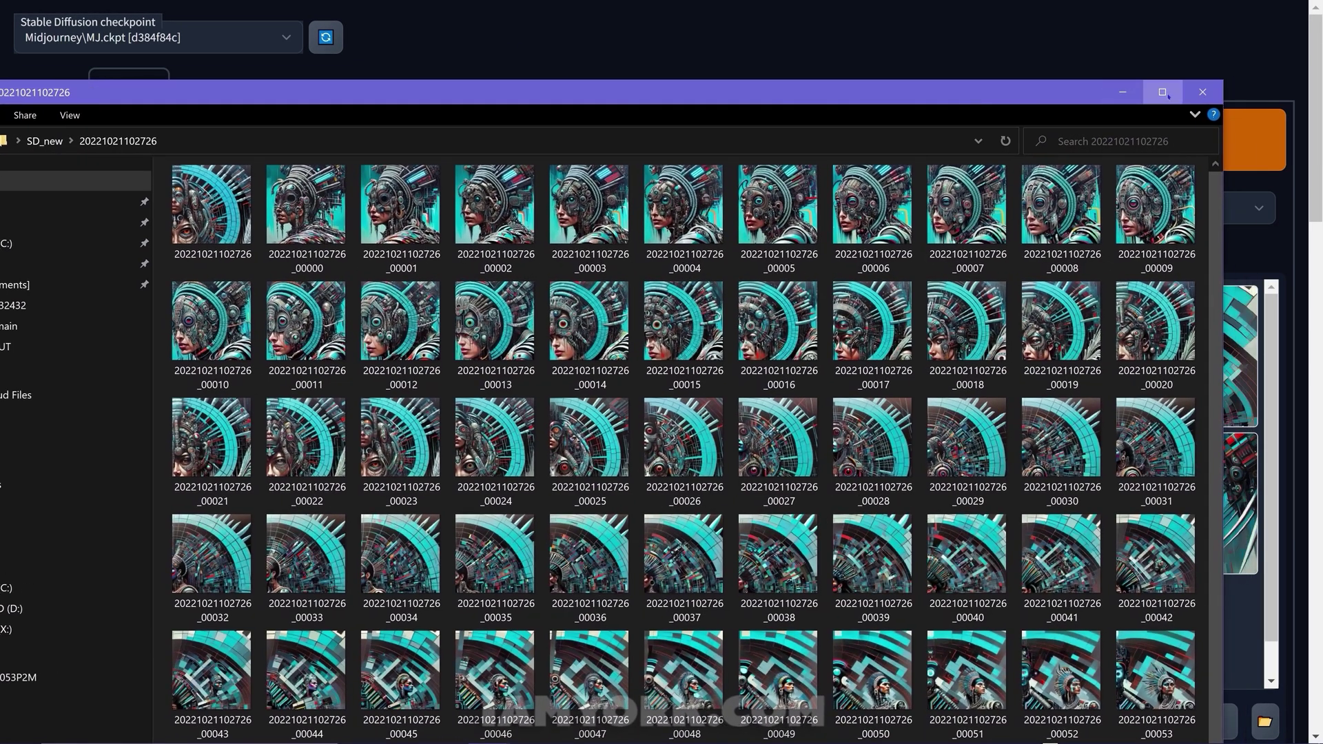
double_click(727, 94)
left_click(9, 96)
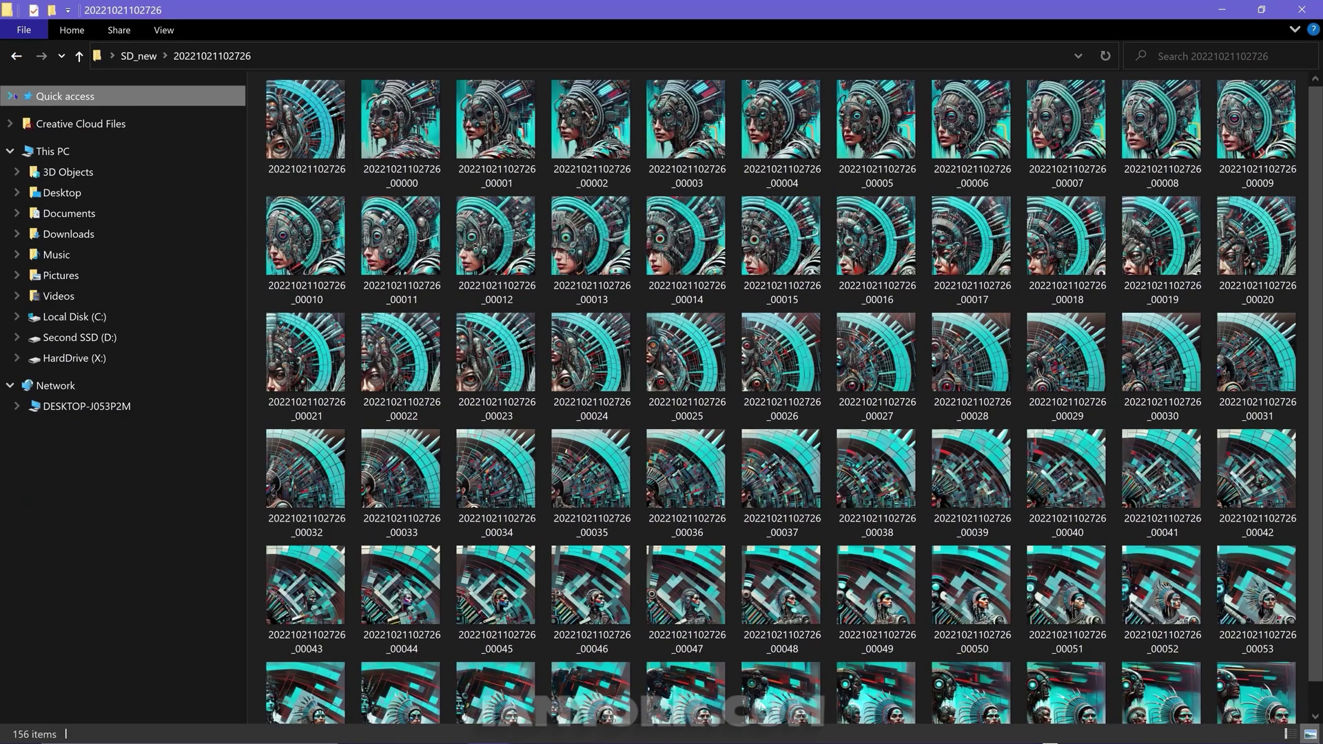
scroll(686, 365, "down", 15)
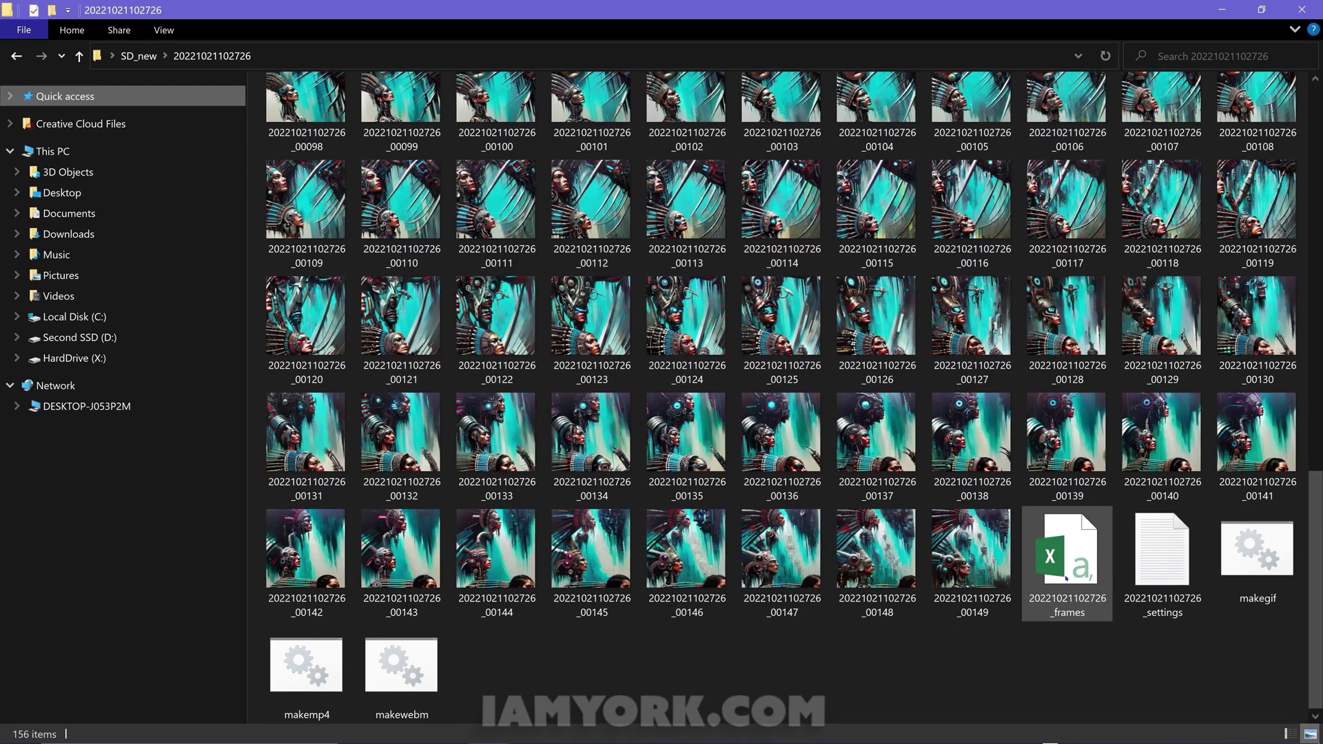
left_click(1144, 568)
double_click(1144, 568)
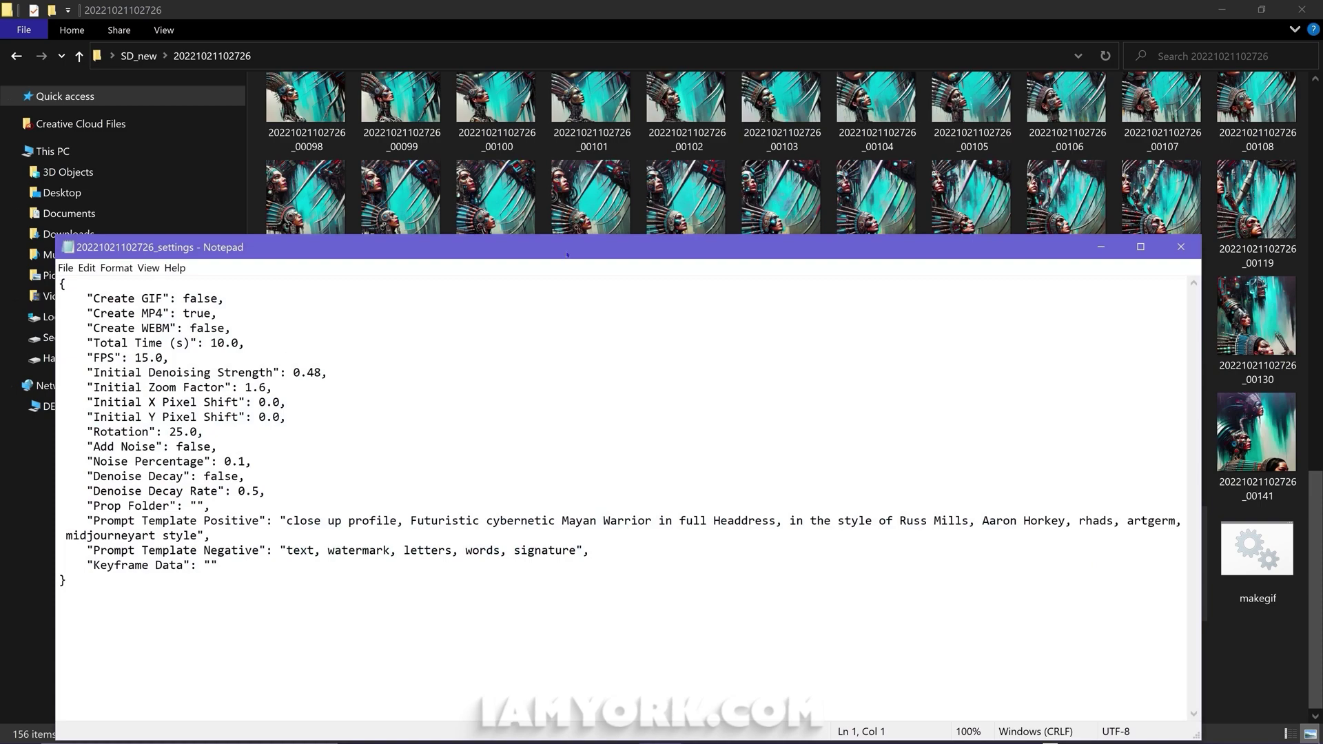
left_click_drag(566, 255, 562, 143)
left_click(1177, 136)
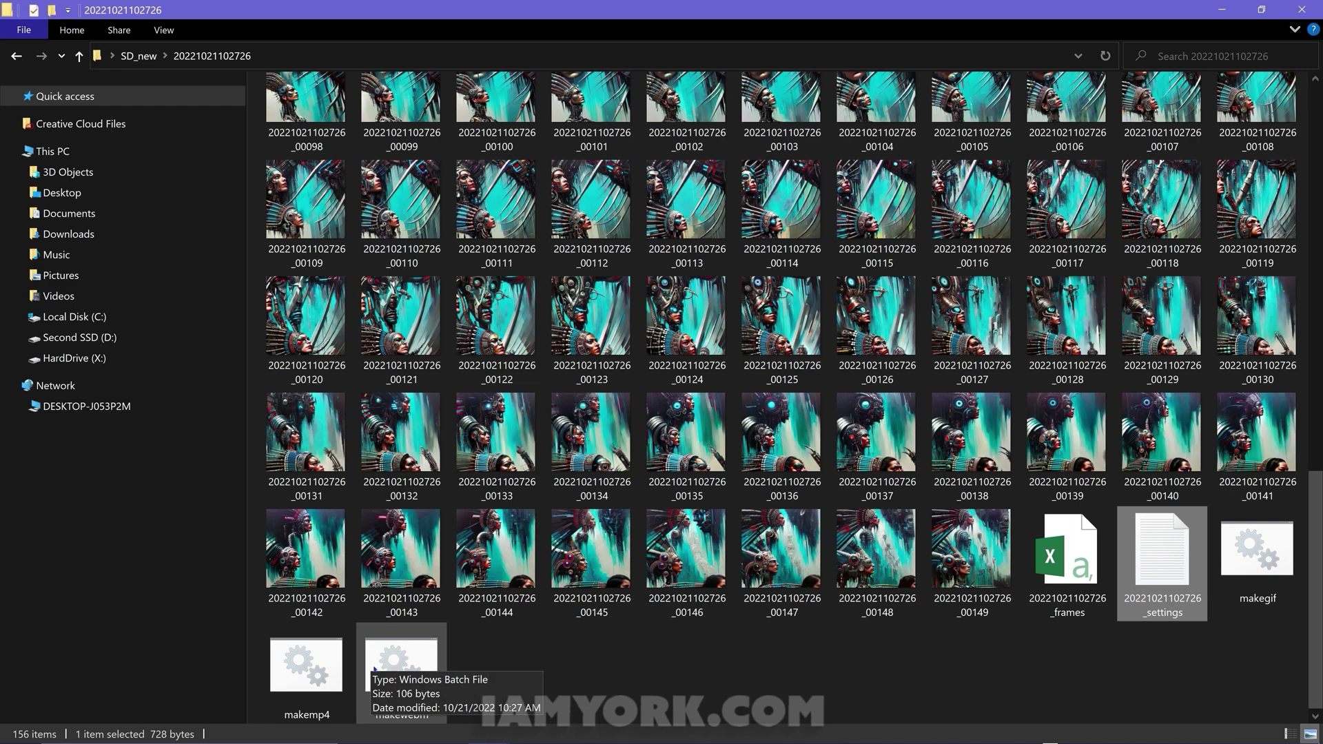
Run the makemp4 batch file to encode the frames as an MP4 video, and dismiss its console when encoding finishes
double_click(306, 665)
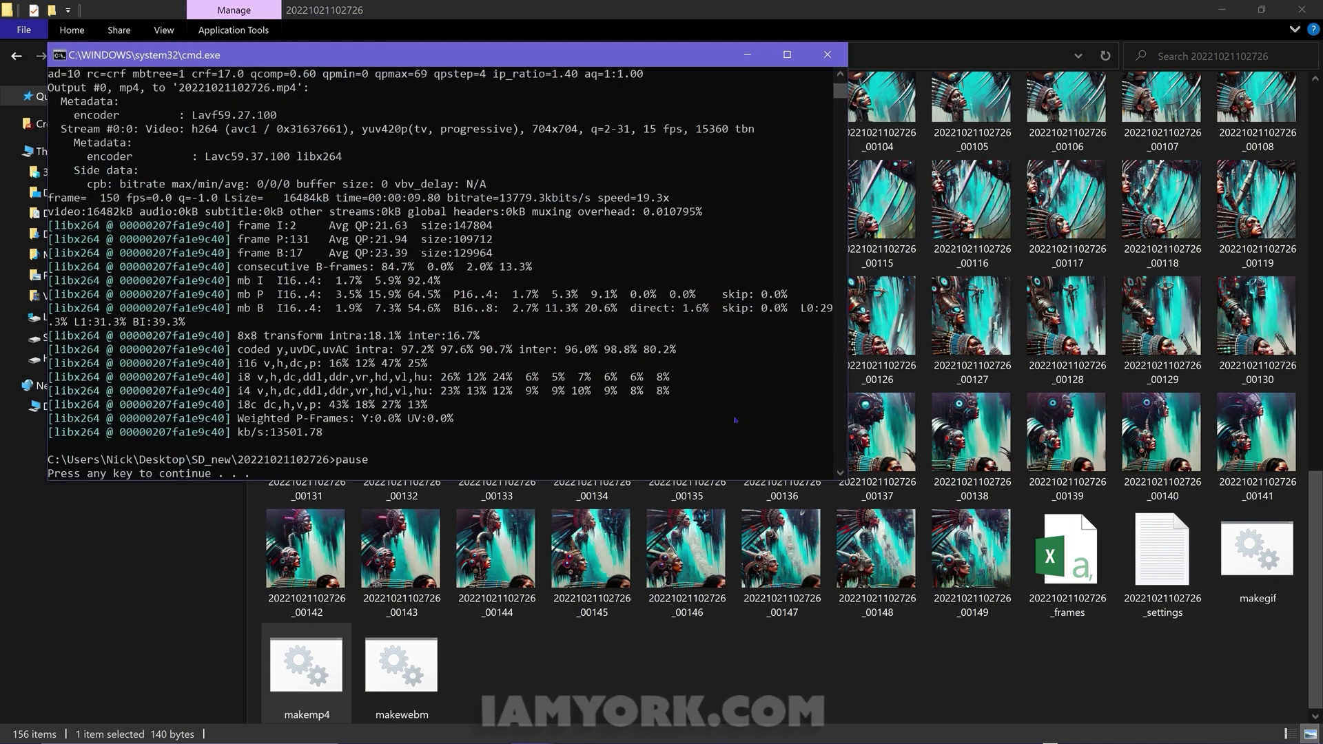
scroll(434, 462, "down", 1)
key("Return")
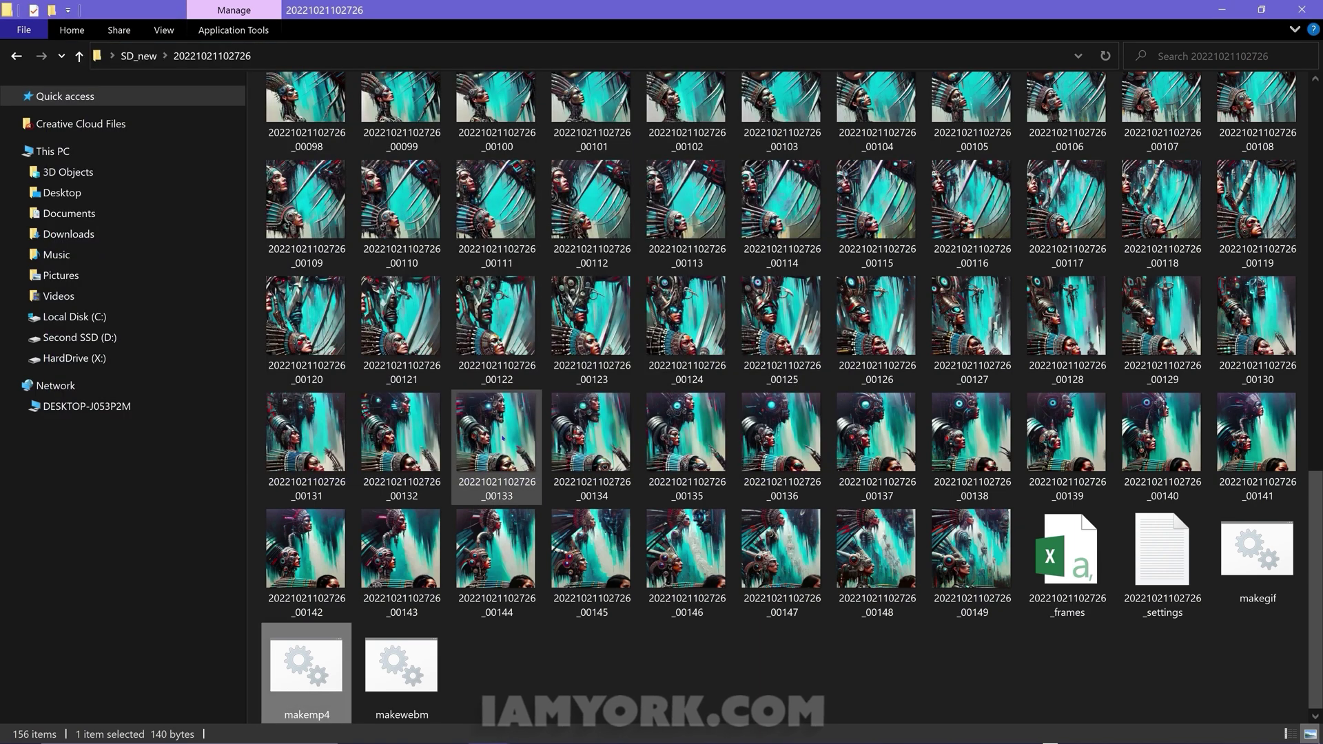
scroll(503, 437, "up", 10)
left_click(283, 134)
double_click(284, 135)
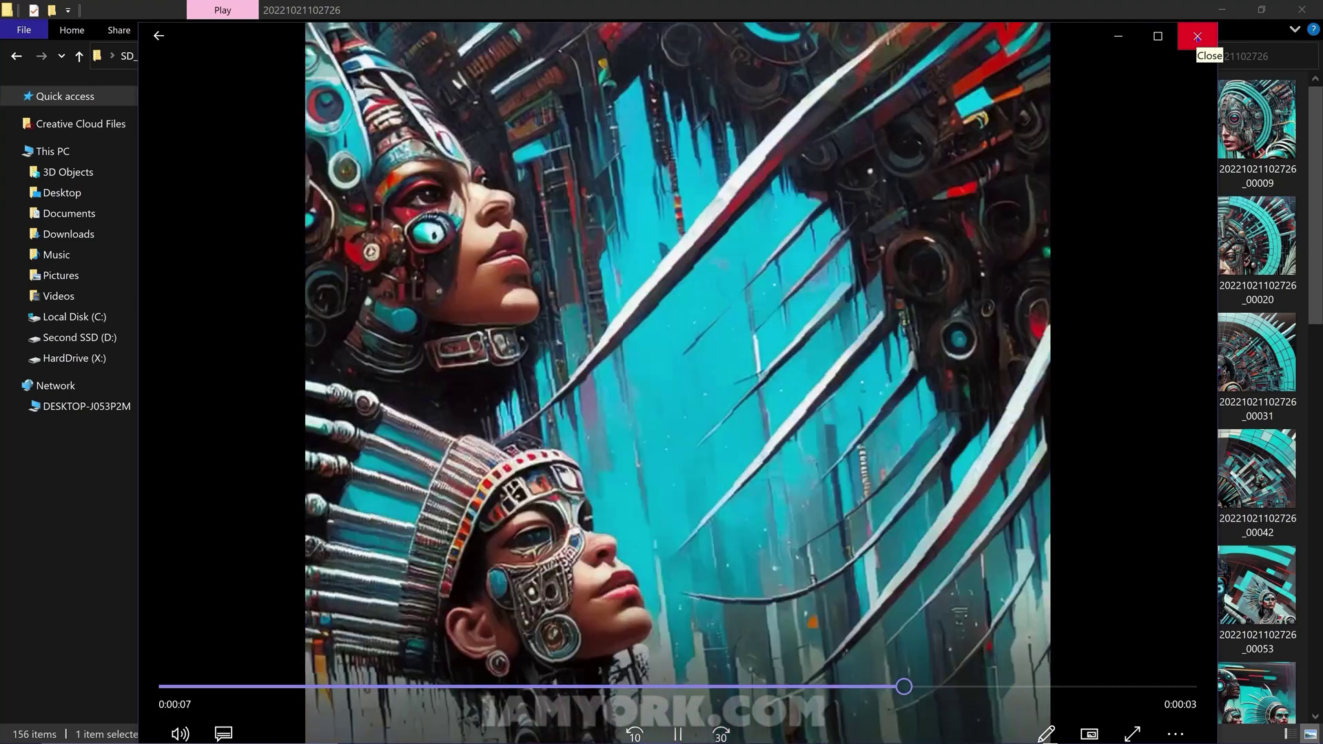
left_click(1197, 36)
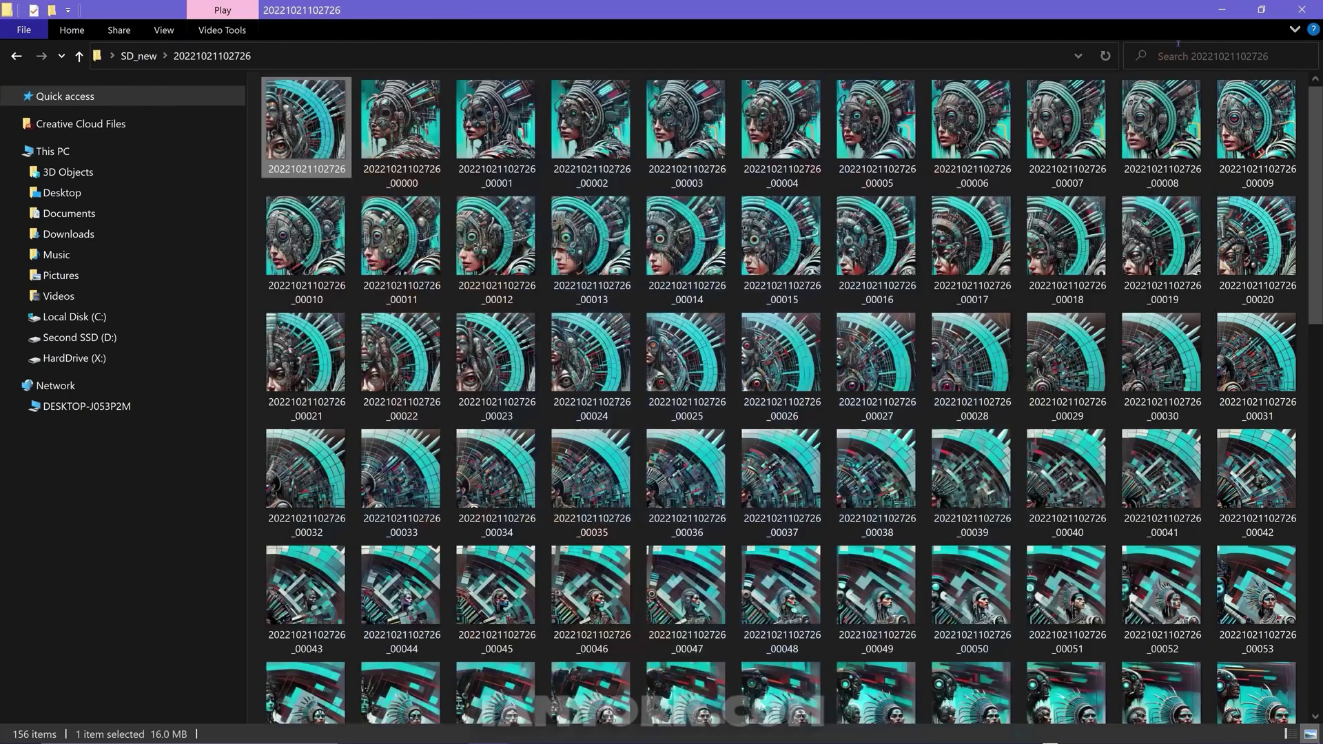